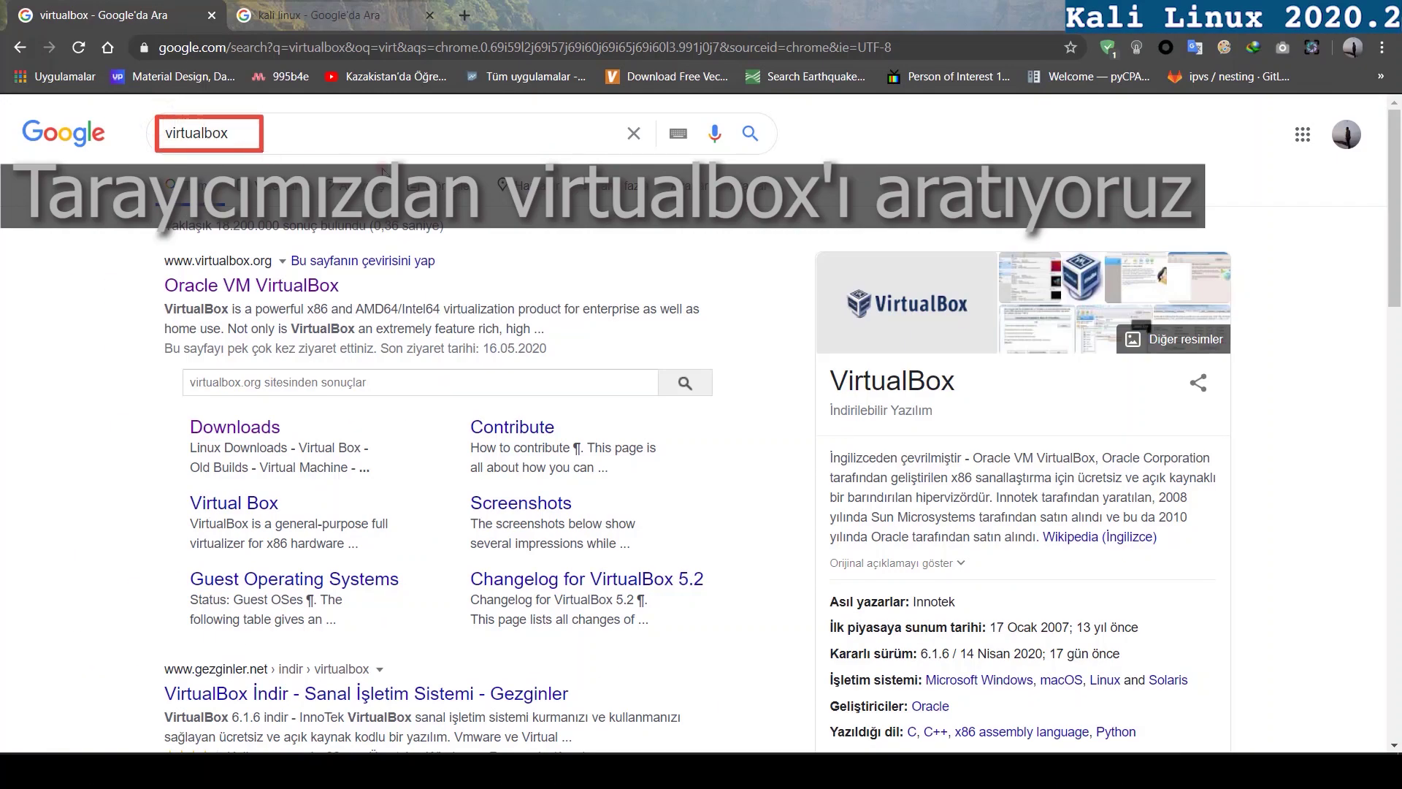
Open the official VirtualBox site from the search results and go to its VirtualBox 6.1 download page
click(246, 289)
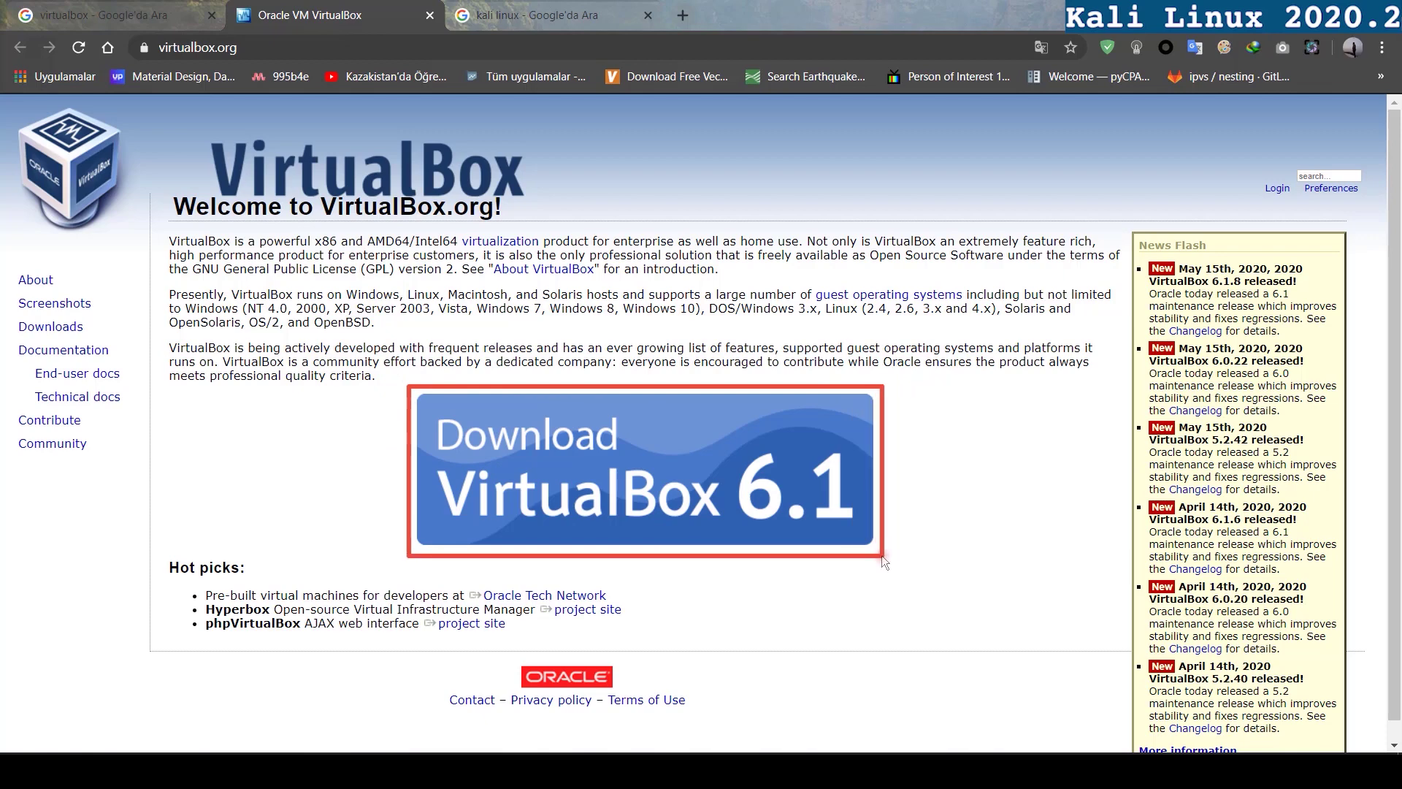
click(693, 466)
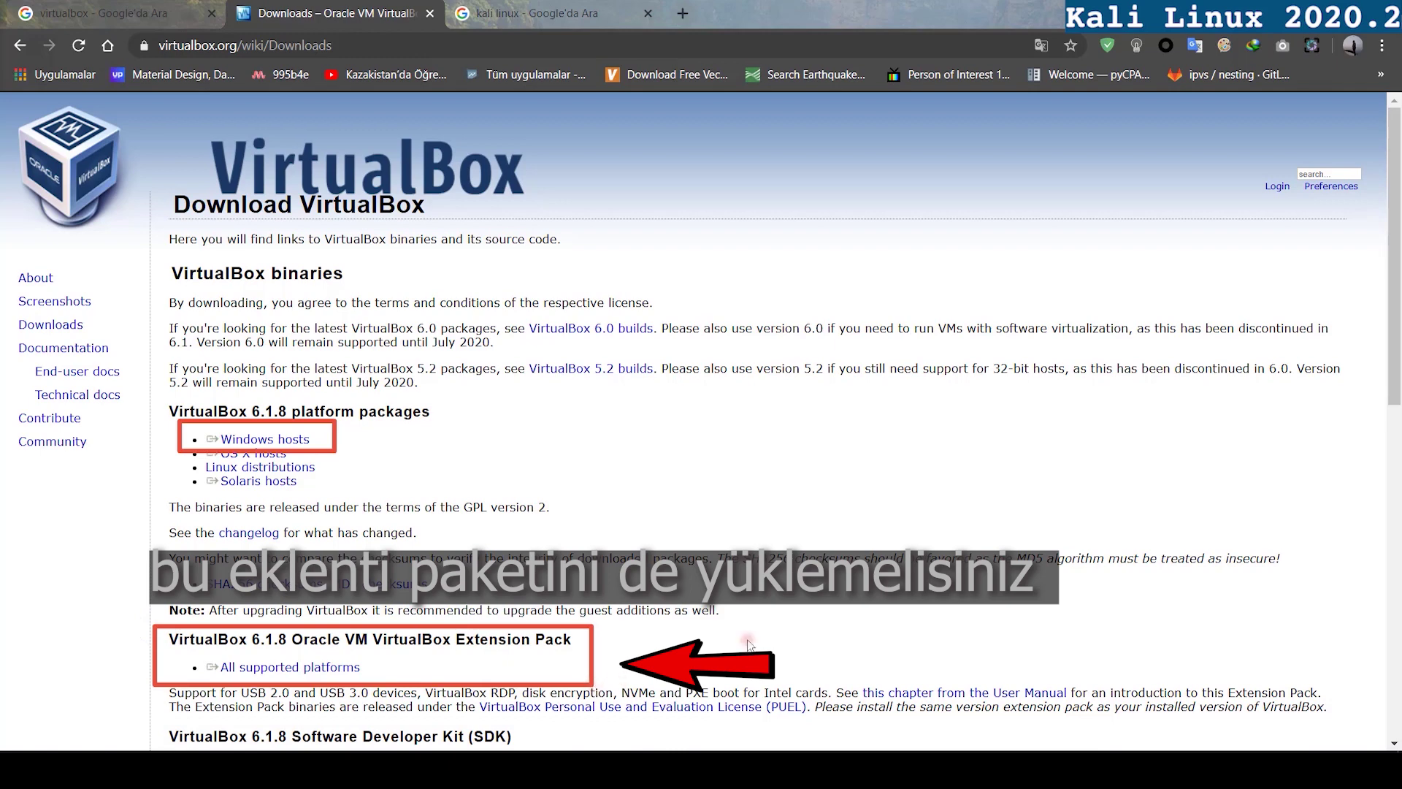
Start downloading the VirtualBox 6.1.8 installer for Windows hosts, and cancel the transfer
click(244, 439)
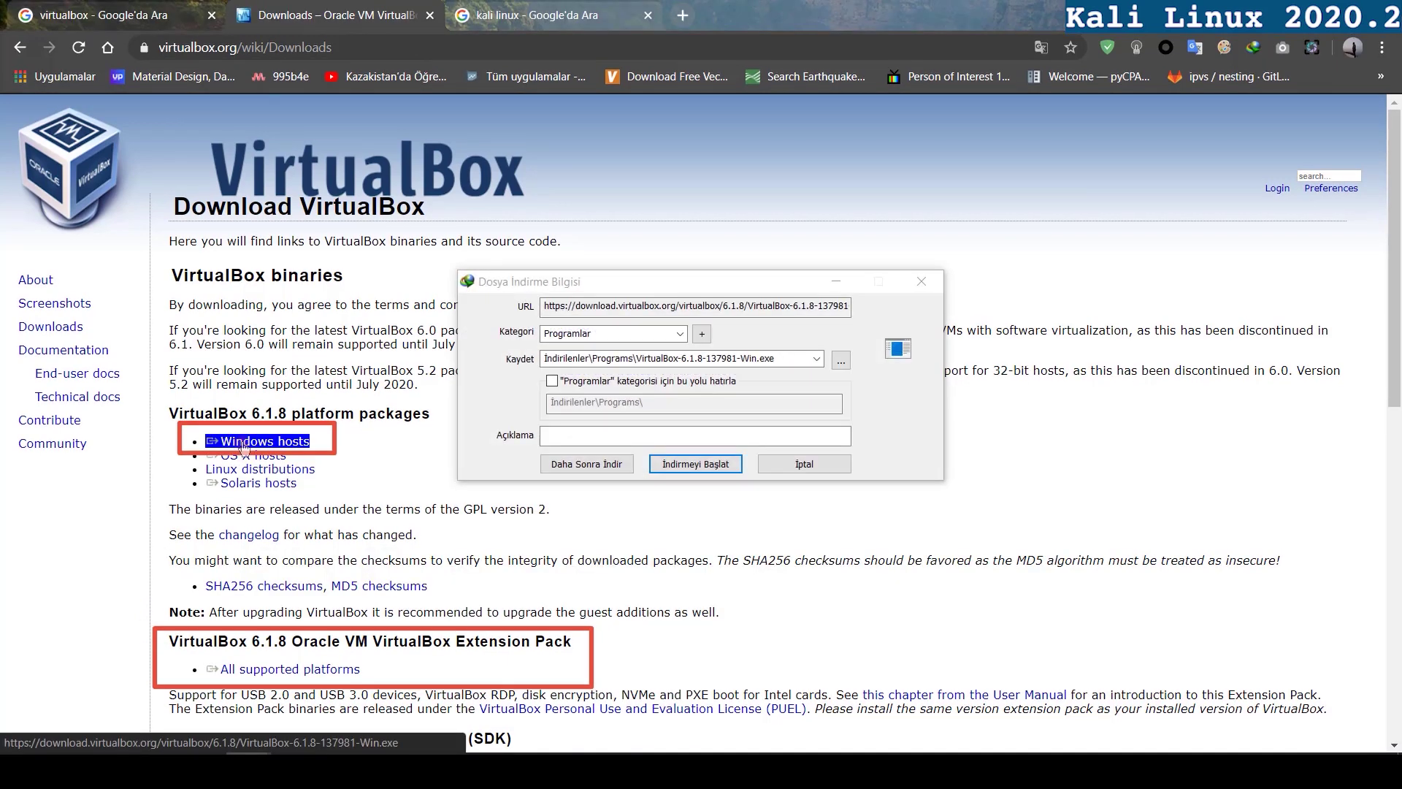
click(719, 465)
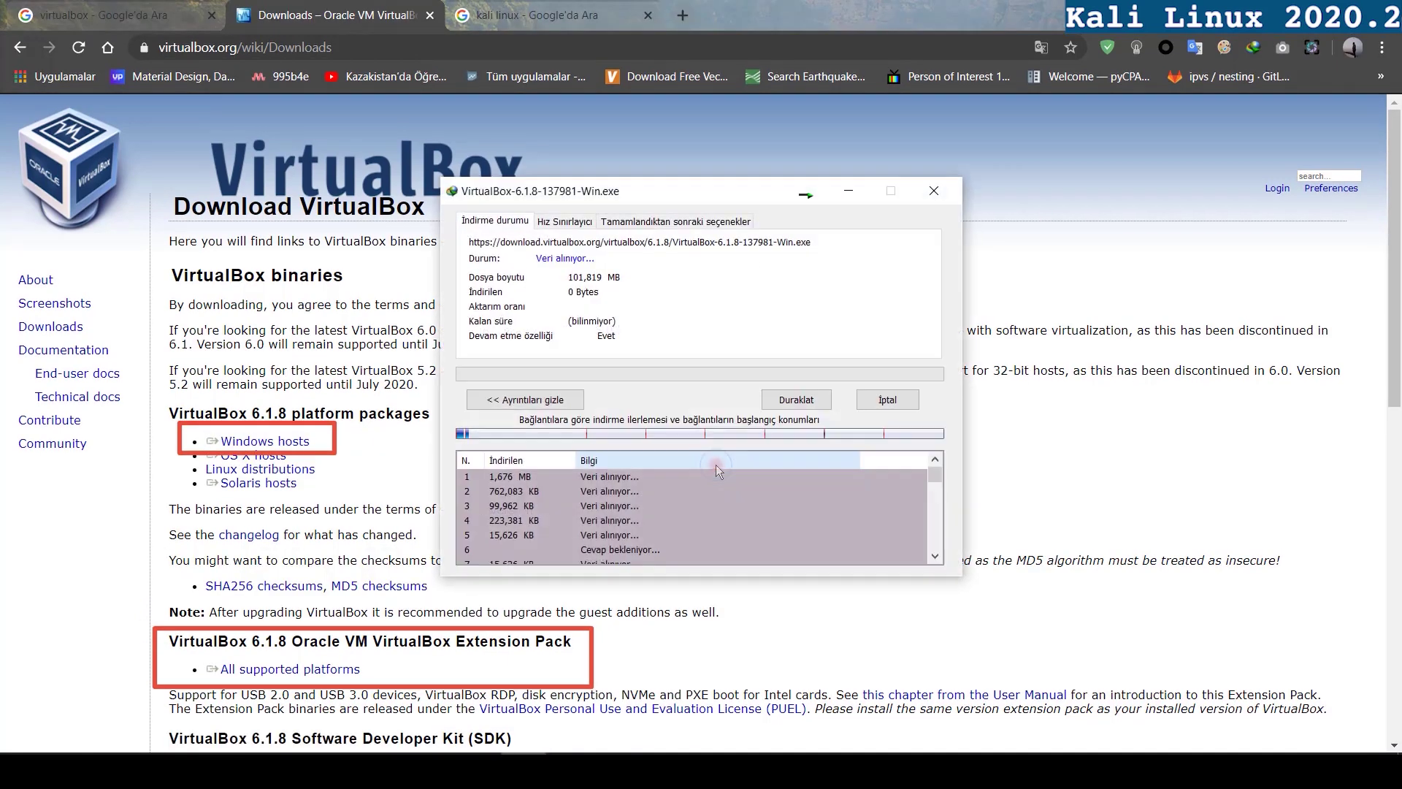
click(803, 401)
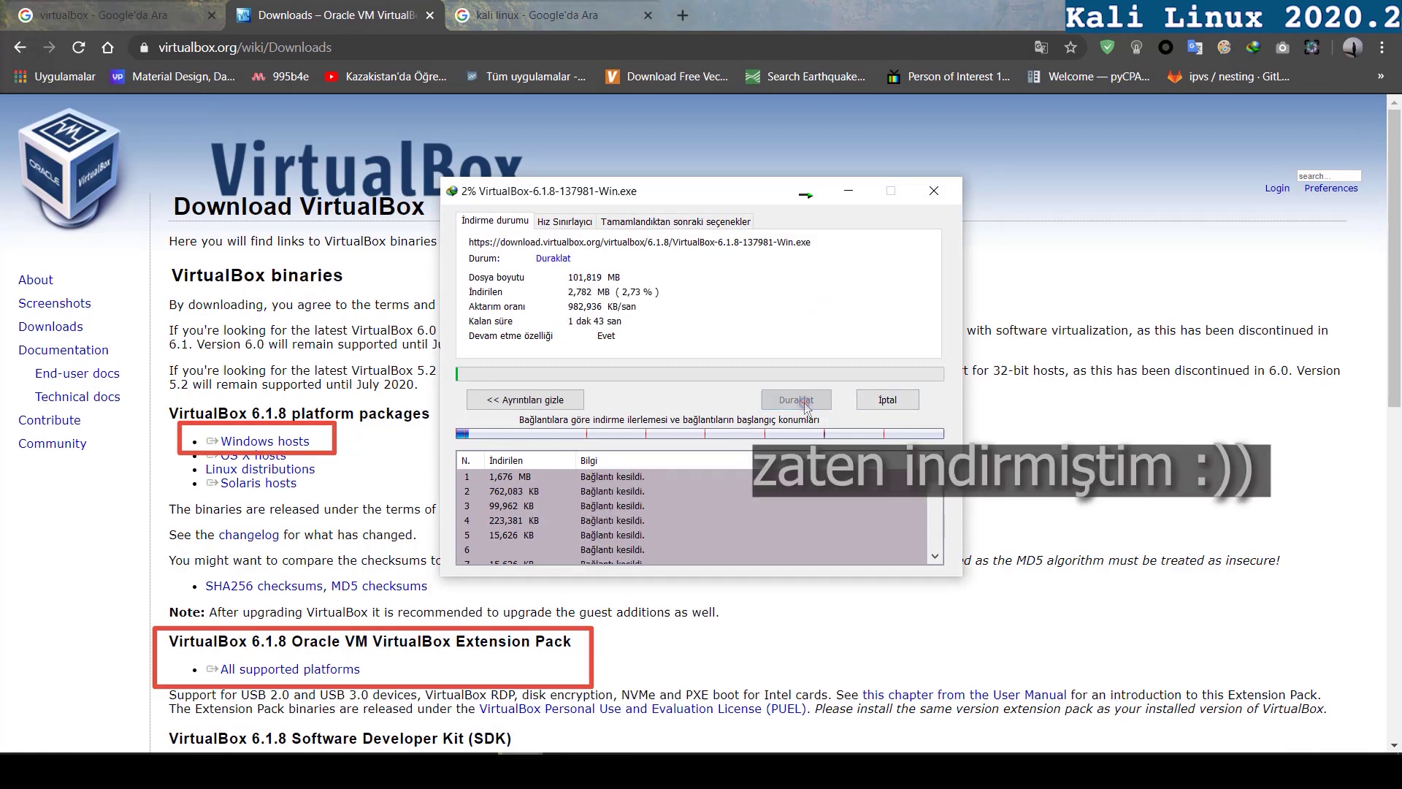
click(888, 400)
Download the VirtualBox 6.1.8 Extension Pack for all supported platforms
click(336, 661)
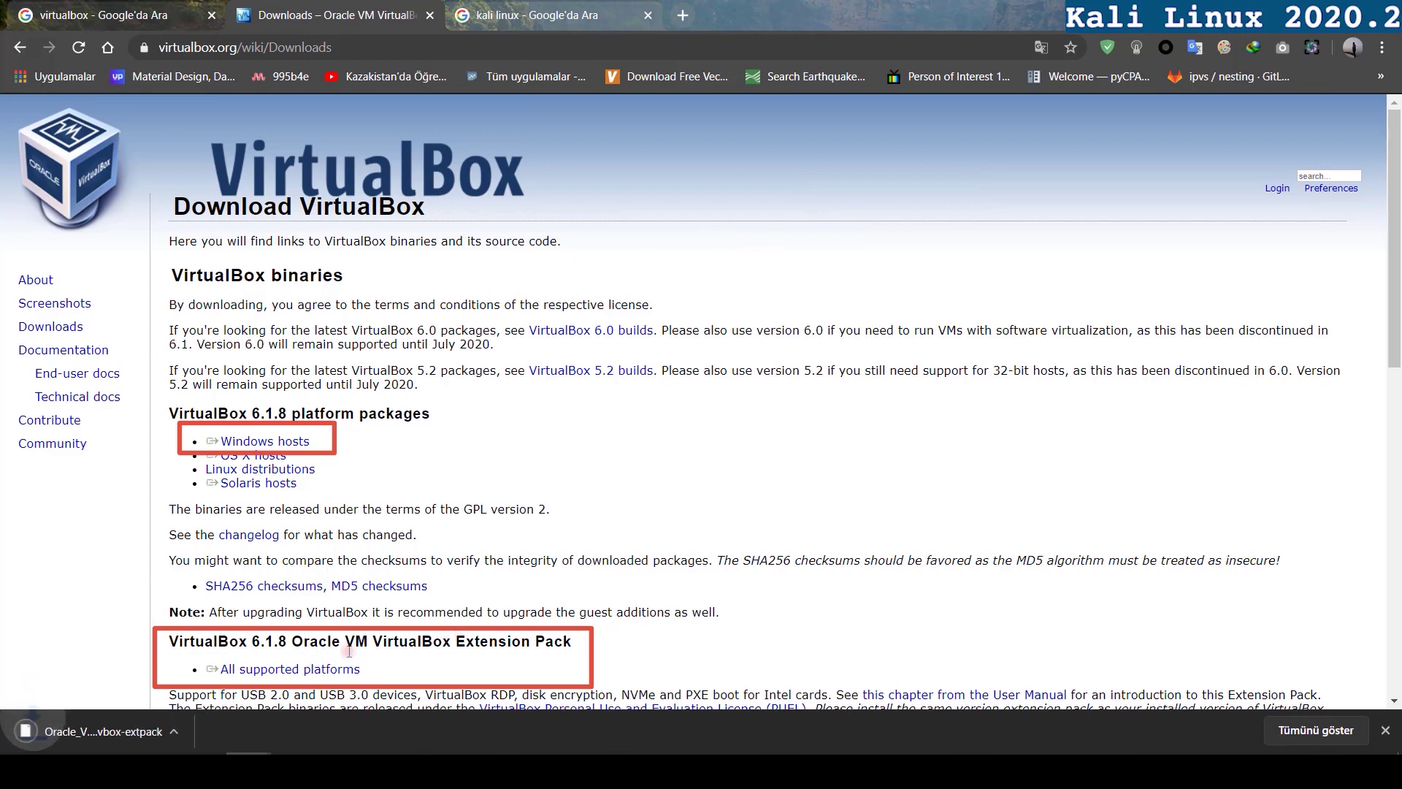
Open the official Kali Linux site from the kali linux search results and go to its Download Kali Linux page
click(561, 16)
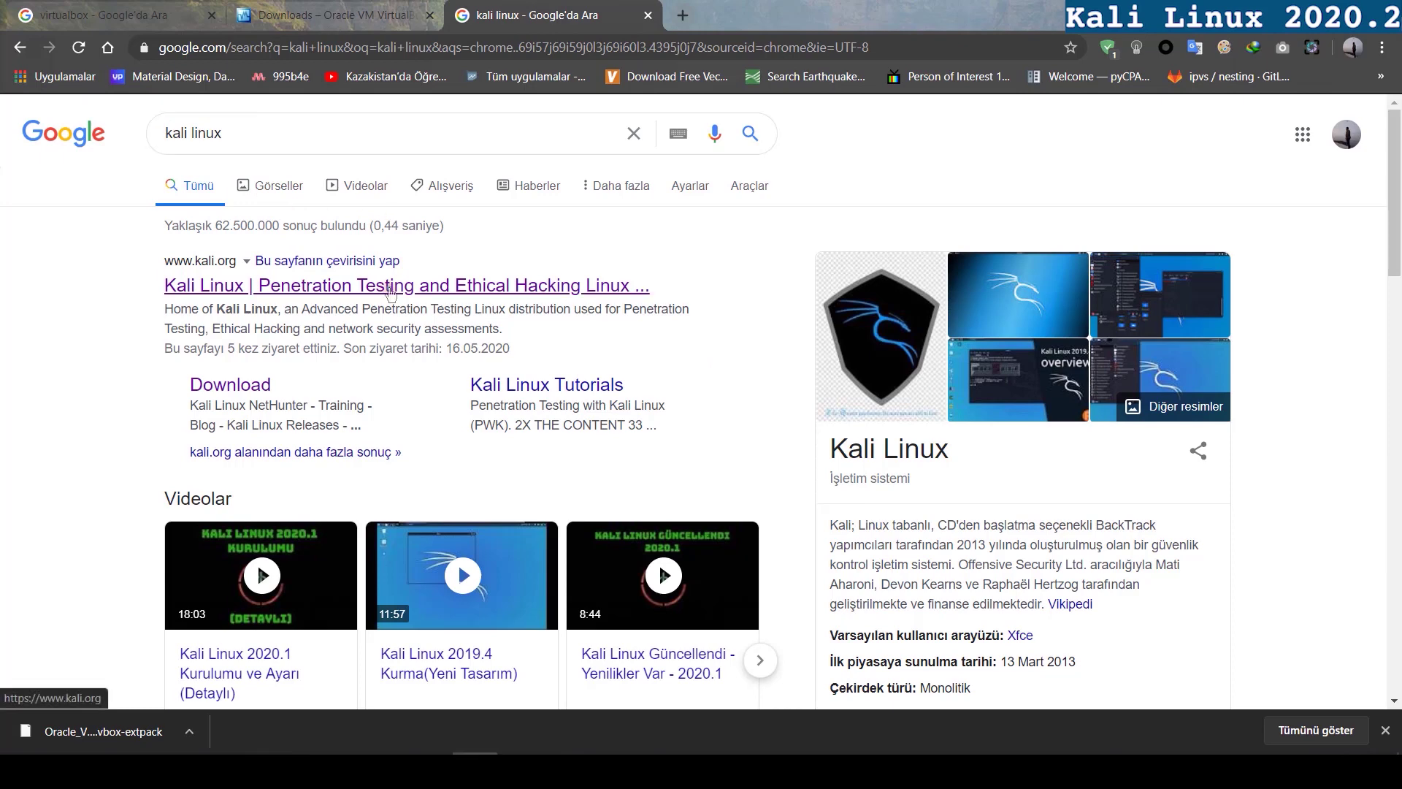
click(391, 293)
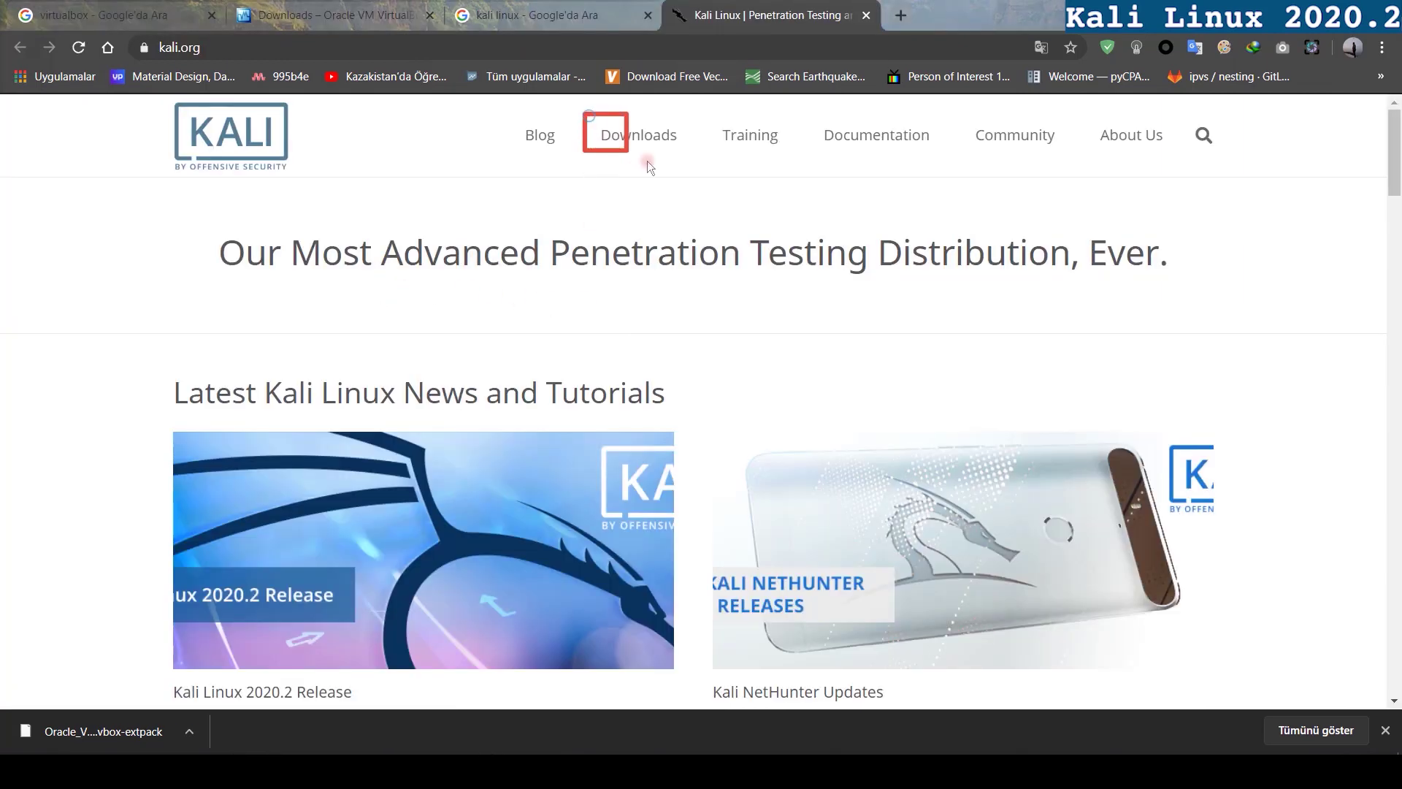
mouse_move(708, 171)
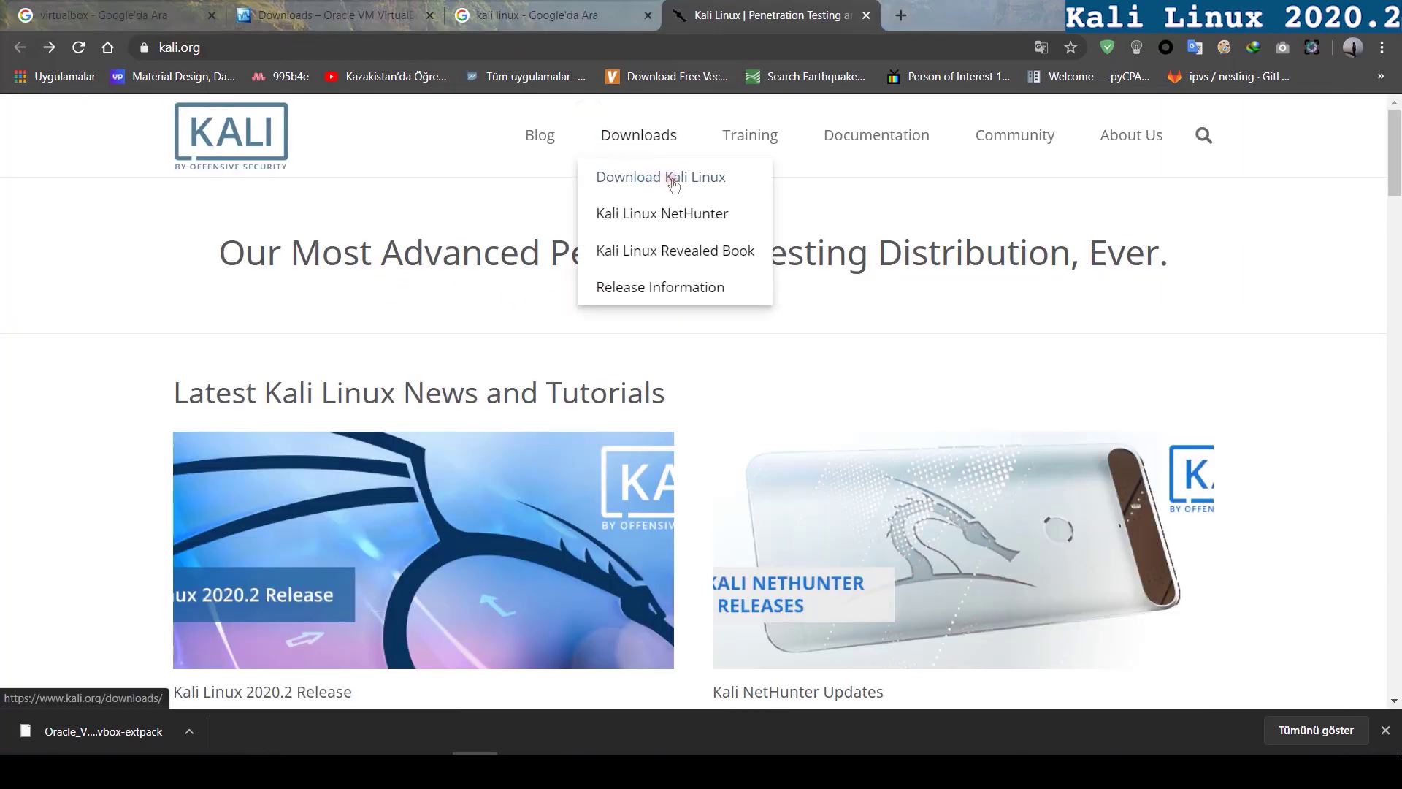
click(673, 182)
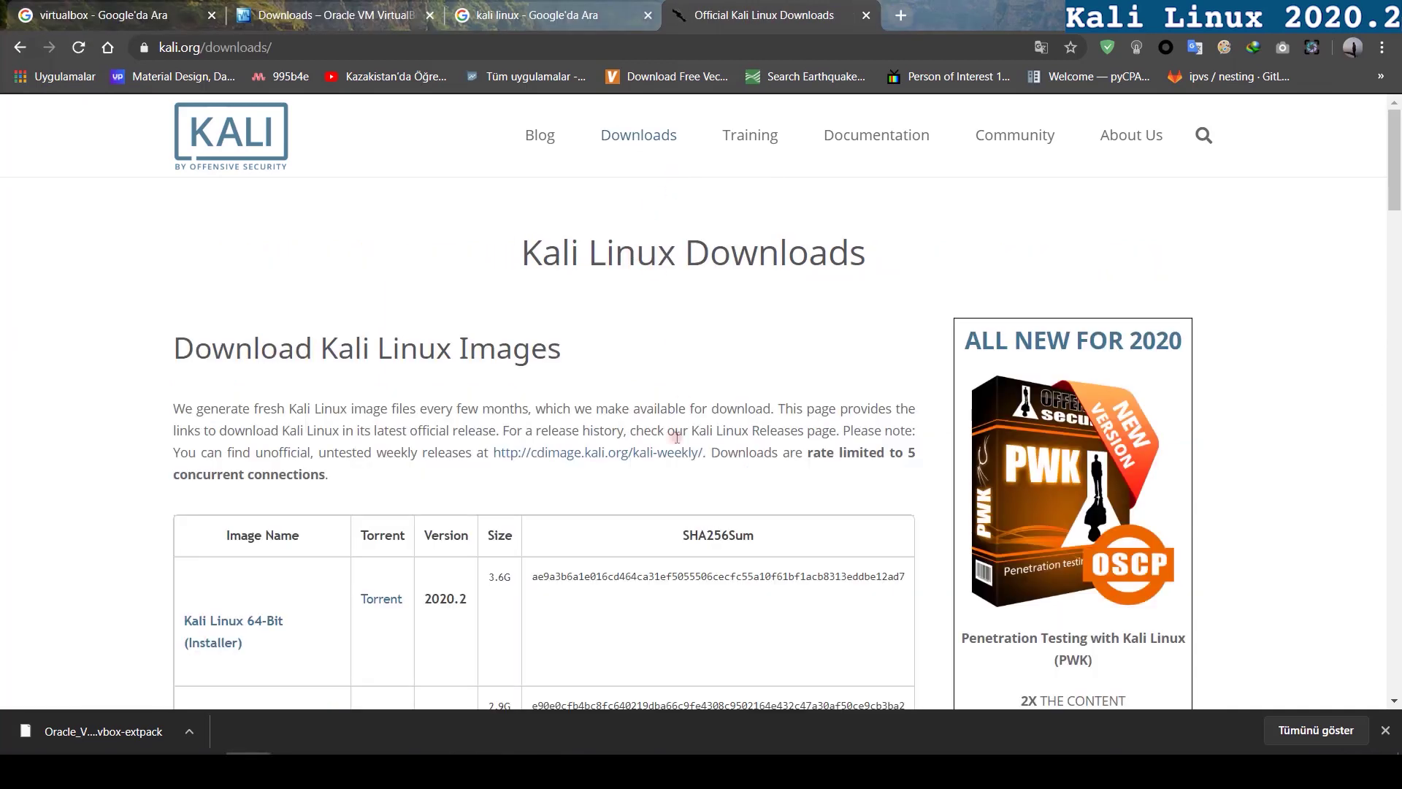
Open the Offensive Security VM download page listed for Kali Linux 64-bit VirtualBox
scroll(724, 414, down, 12)
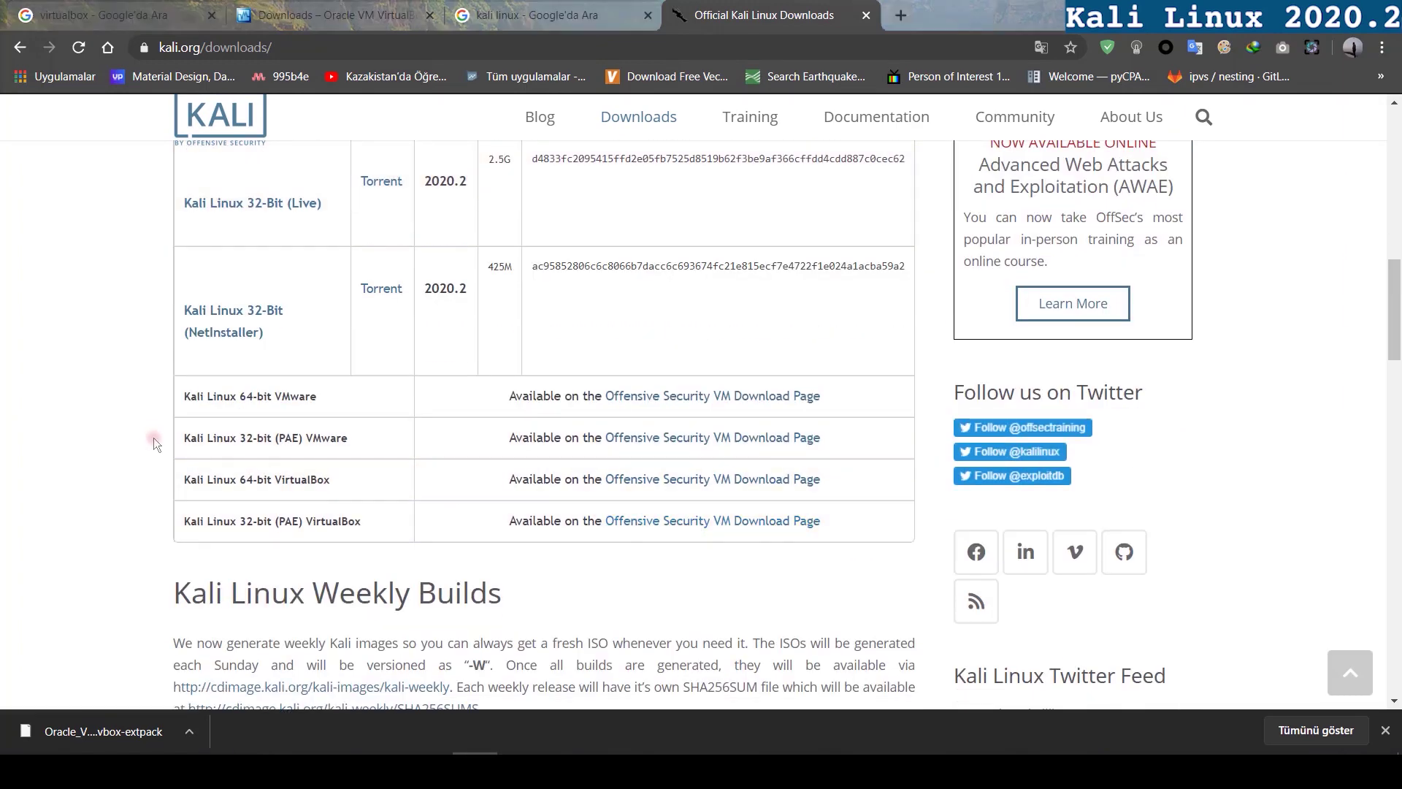
drag(156, 460, 915, 500)
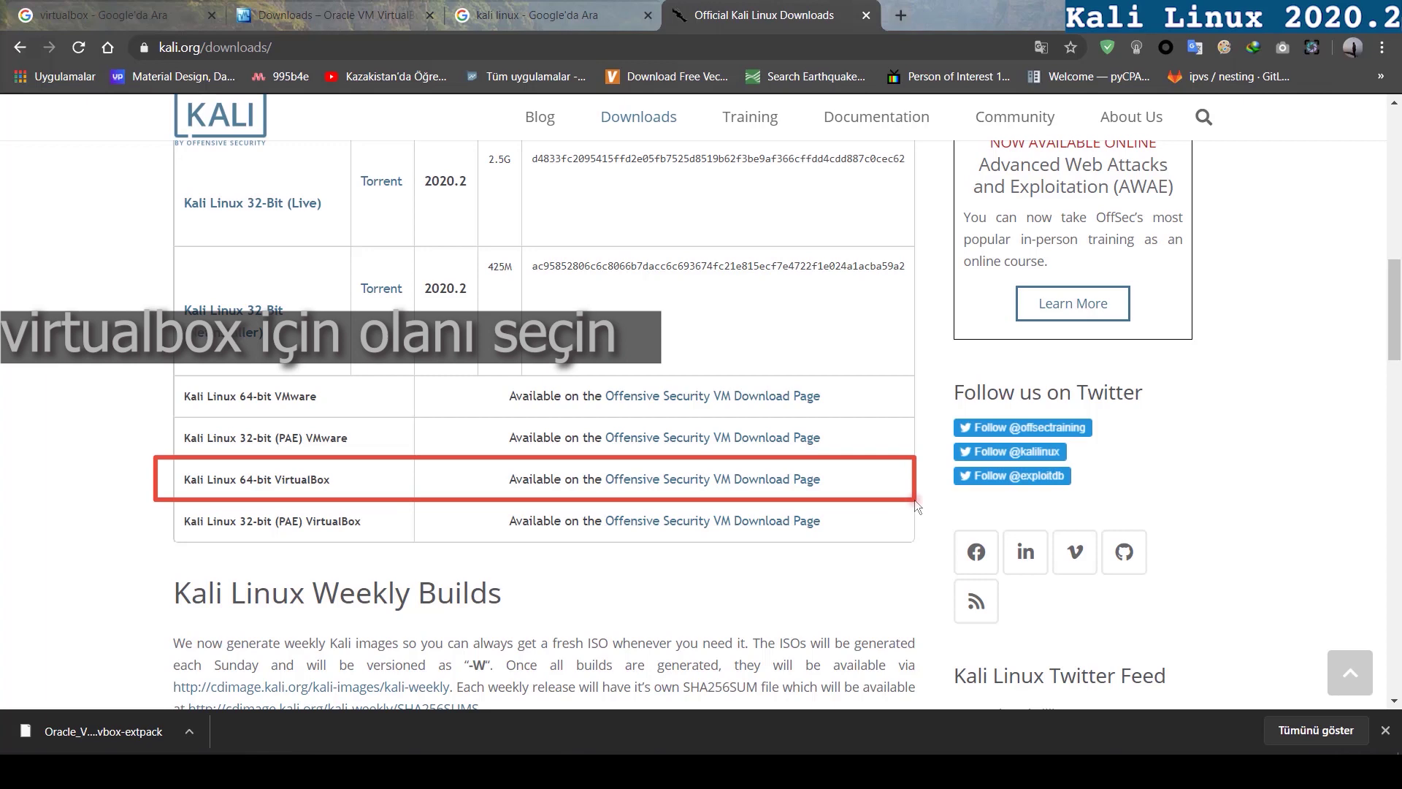
click(740, 481)
Expand the Kali Linux VirtualBox images and download the Kali Linux VirtualBox 64-Bit image, version 2020.2
scroll(743, 515, down, 4)
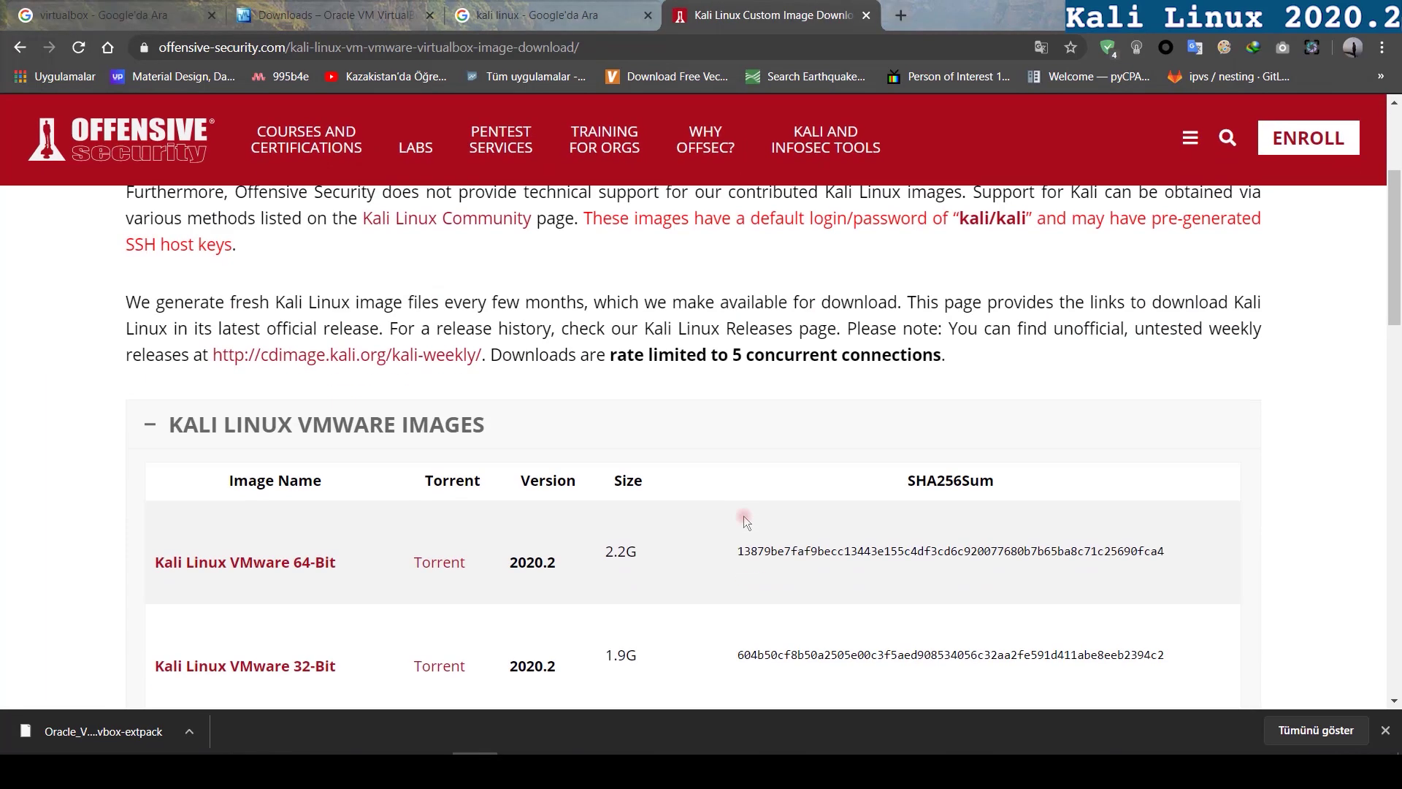
scroll(743, 516, down, 5)
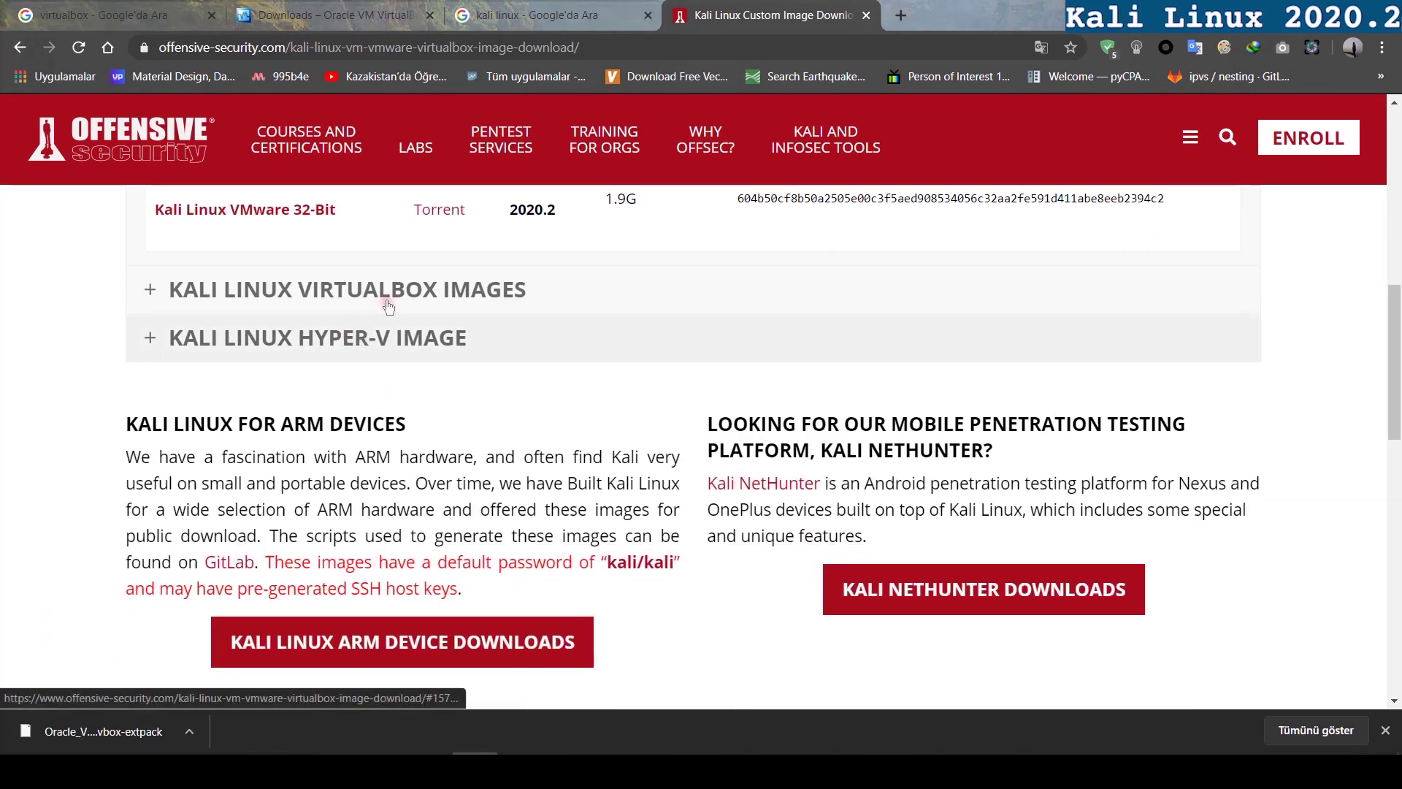
click(417, 290)
scroll(742, 374, up, 4)
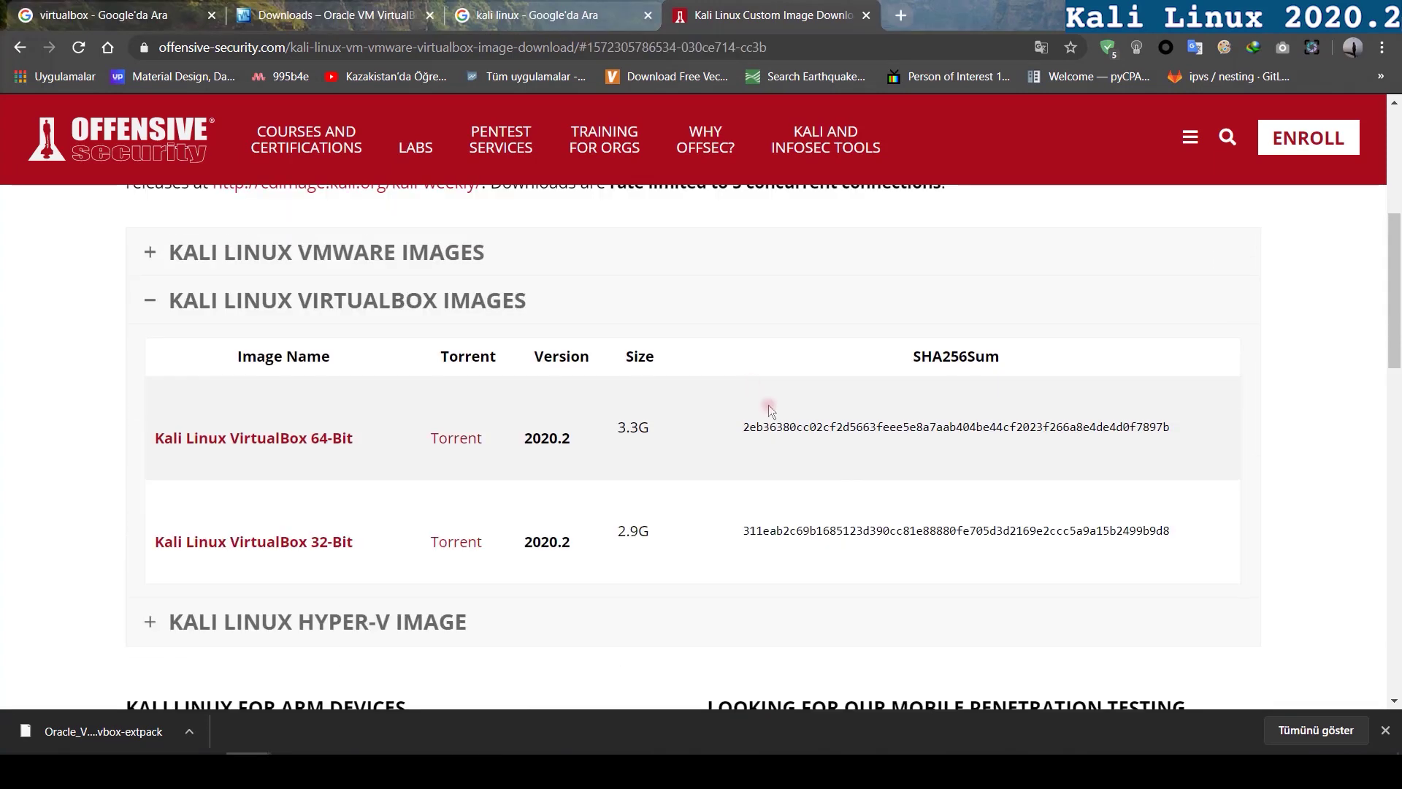
scroll(774, 428, up, 1)
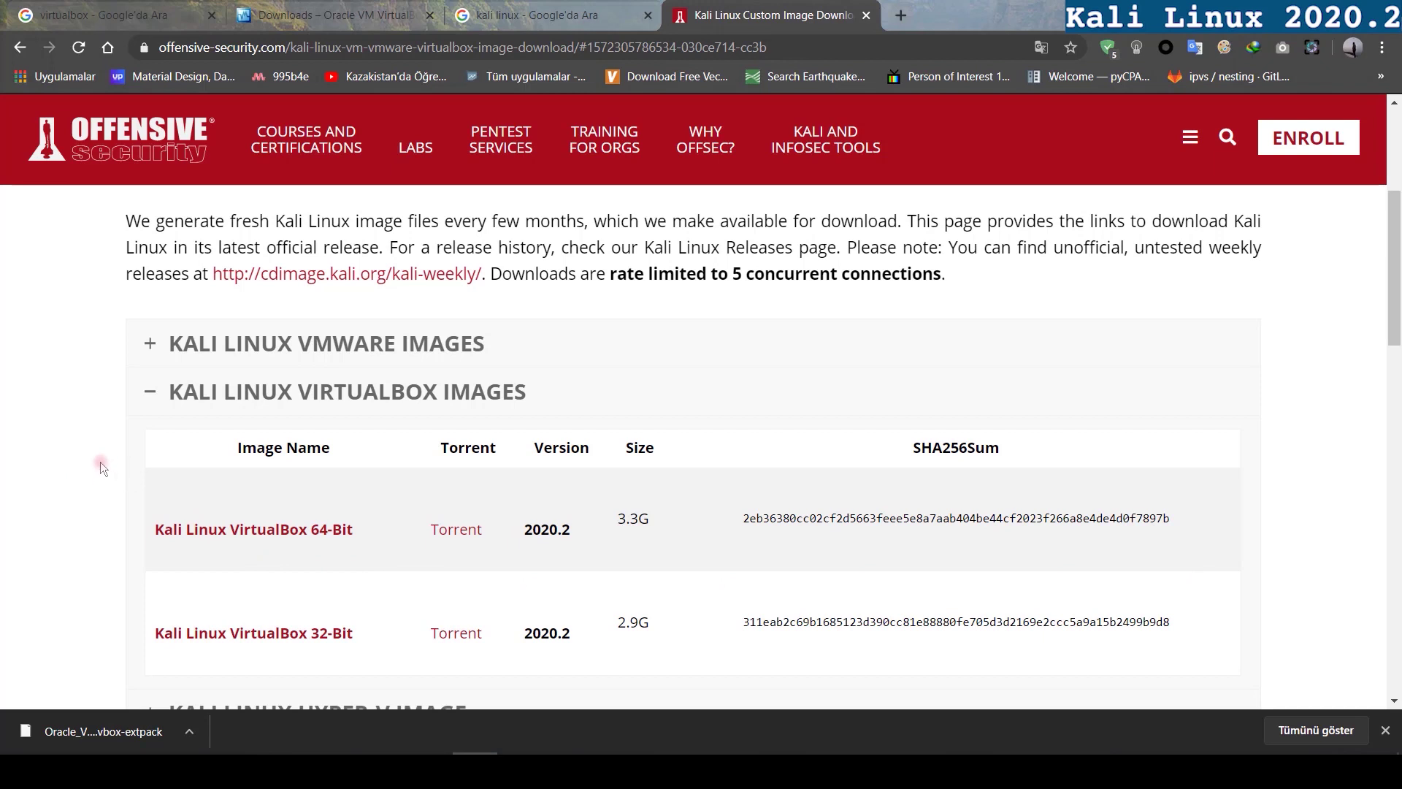
mouse_move(100, 460)
mouse_down()
mouse_move(366, 694)
mouse_move(1139, 727)
mouse_move(1255, 680)
mouse_move(1289, 683)
mouse_up()
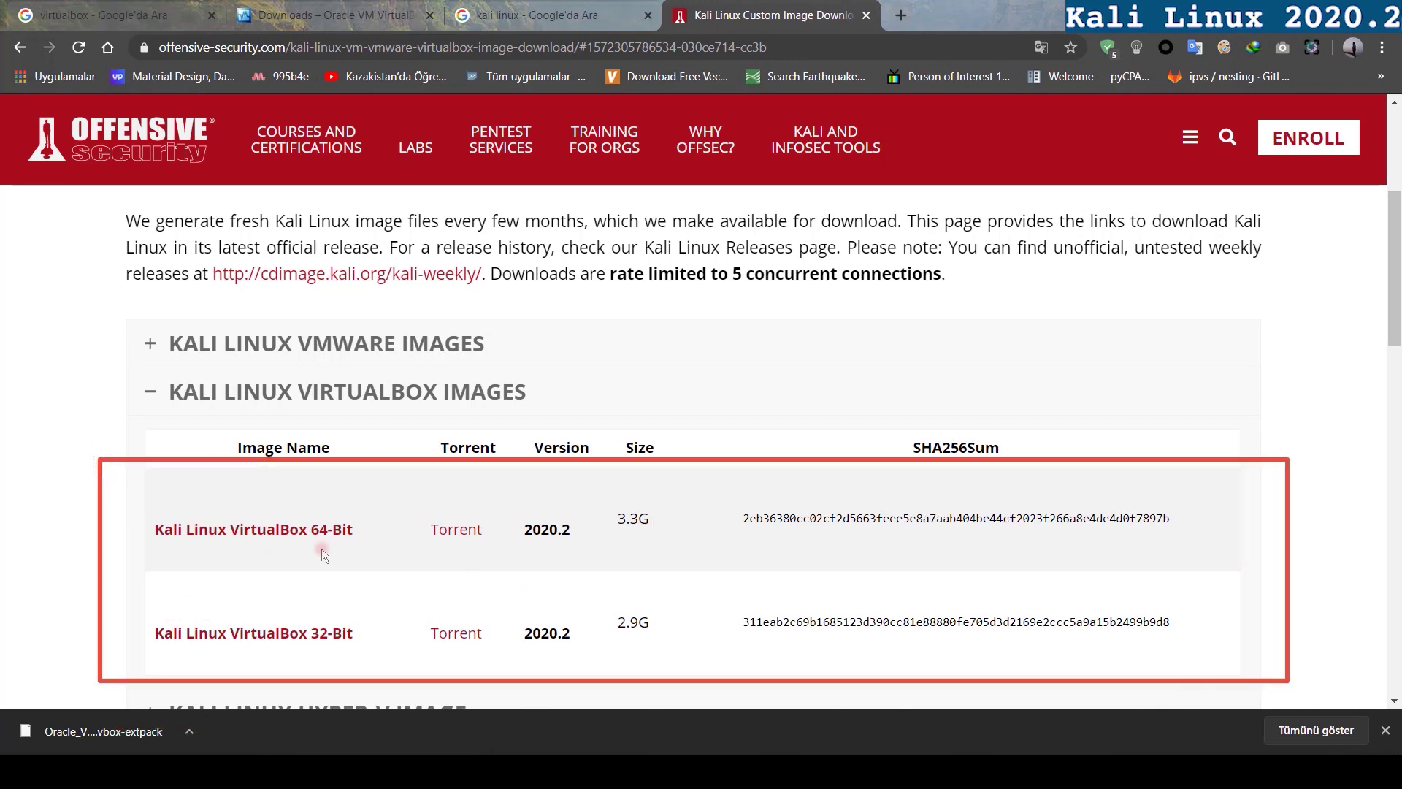
mouse_move(145, 542)
mouse_down()
mouse_move(627, 606)
mouse_move(1151, 588)
mouse_move(1214, 560)
mouse_up()
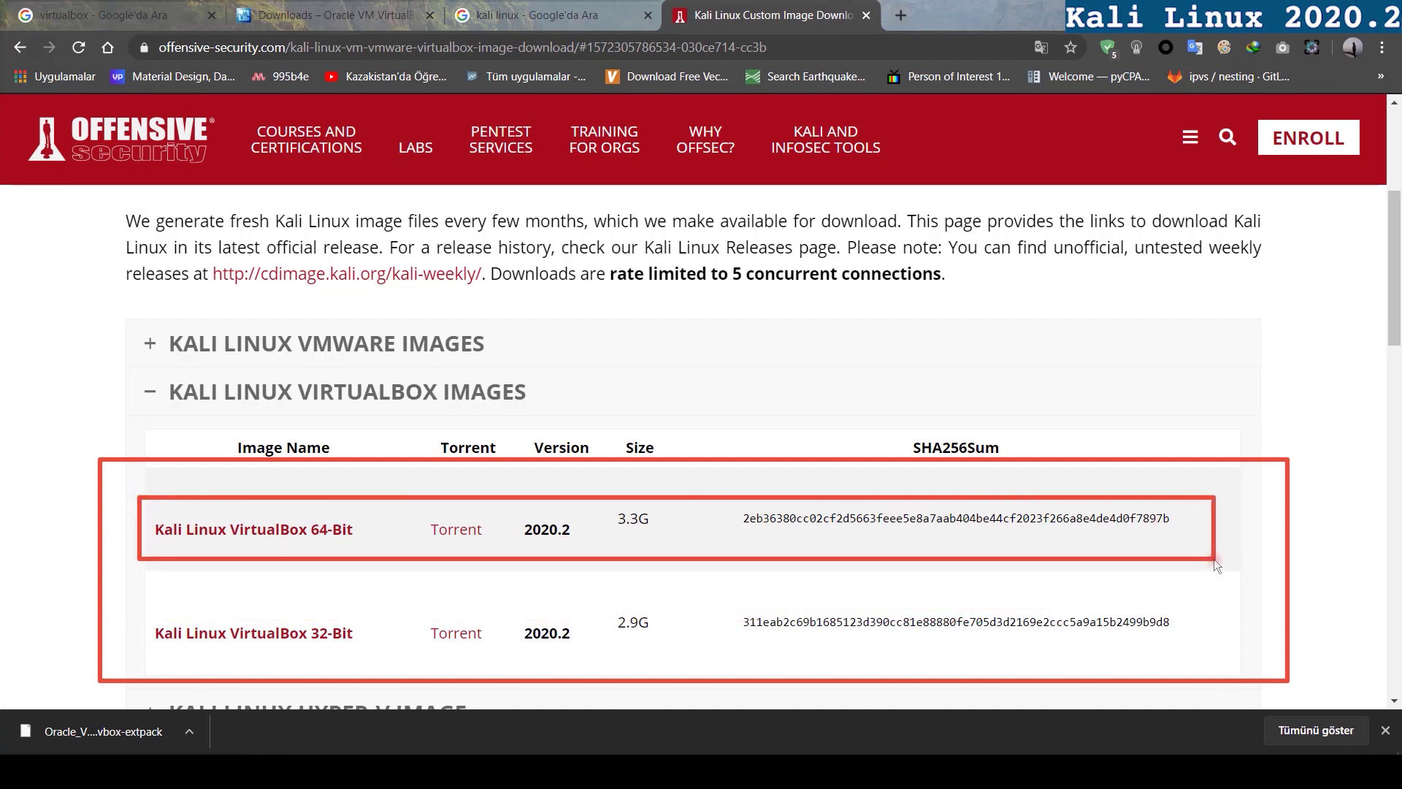
click(273, 532)
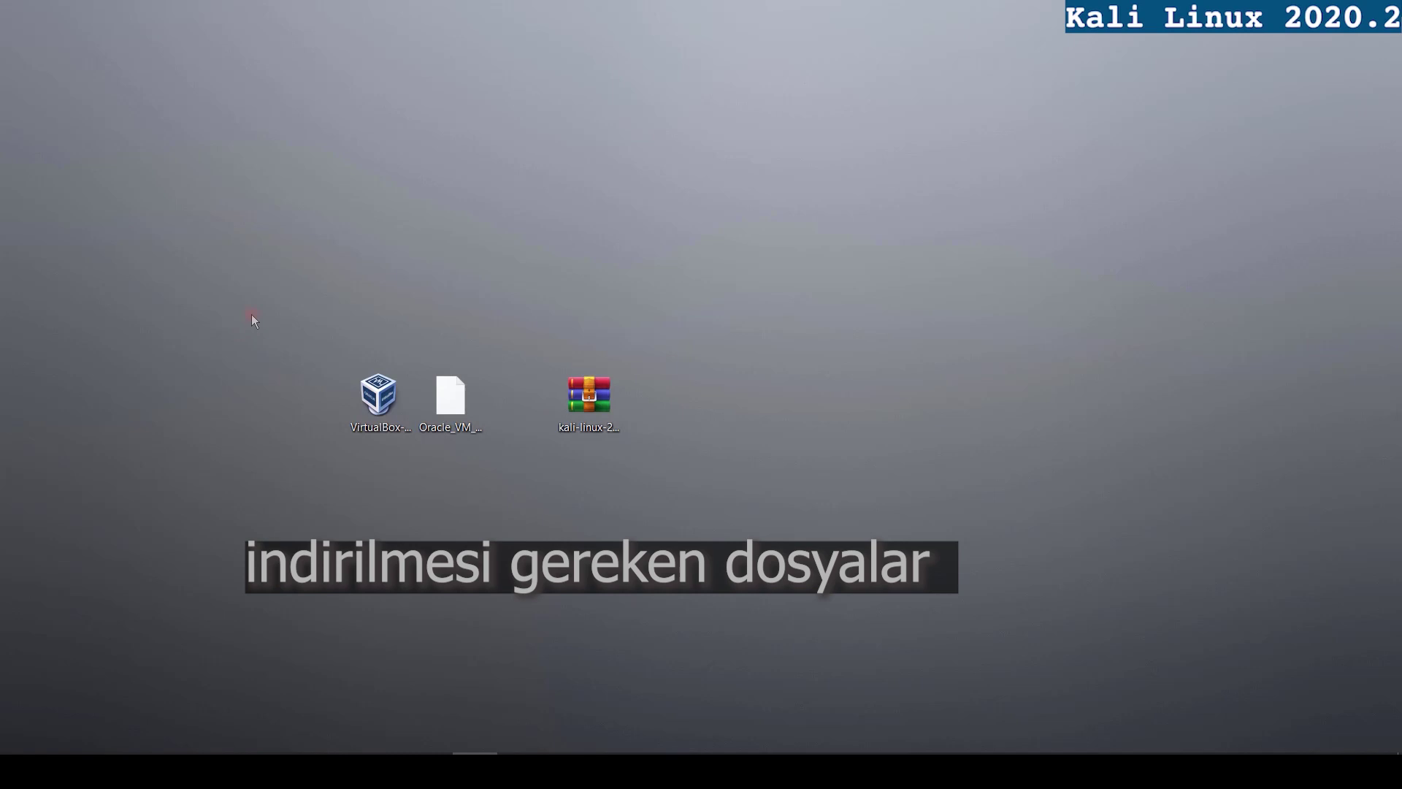
Install VirtualBox 6.1.8 from the desktop installer with the default features, location and shortcuts, and finish without launching the application
mouse_move(251, 314)
mouse_down()
mouse_move(595, 481)
mouse_move(758, 469)
mouse_up()
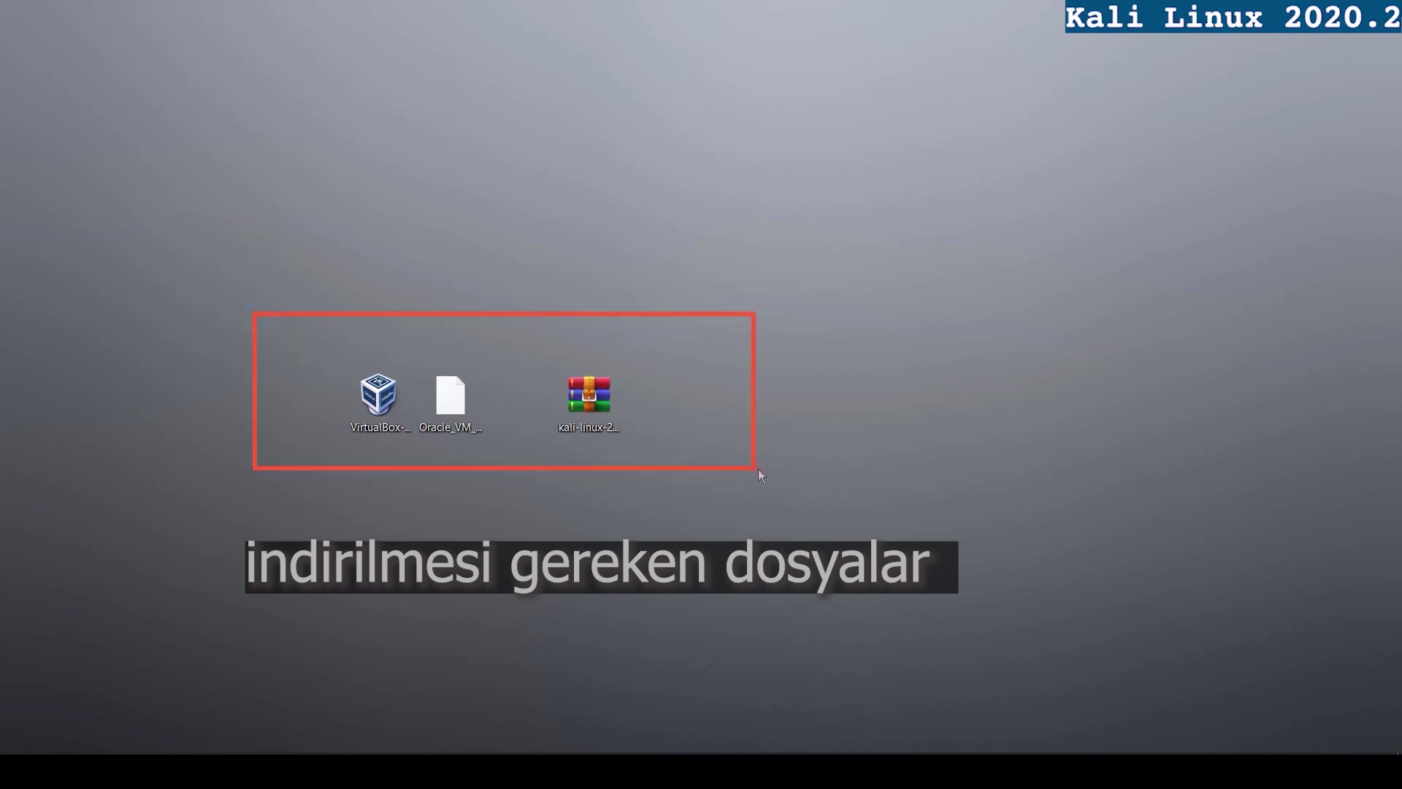
click(377, 418)
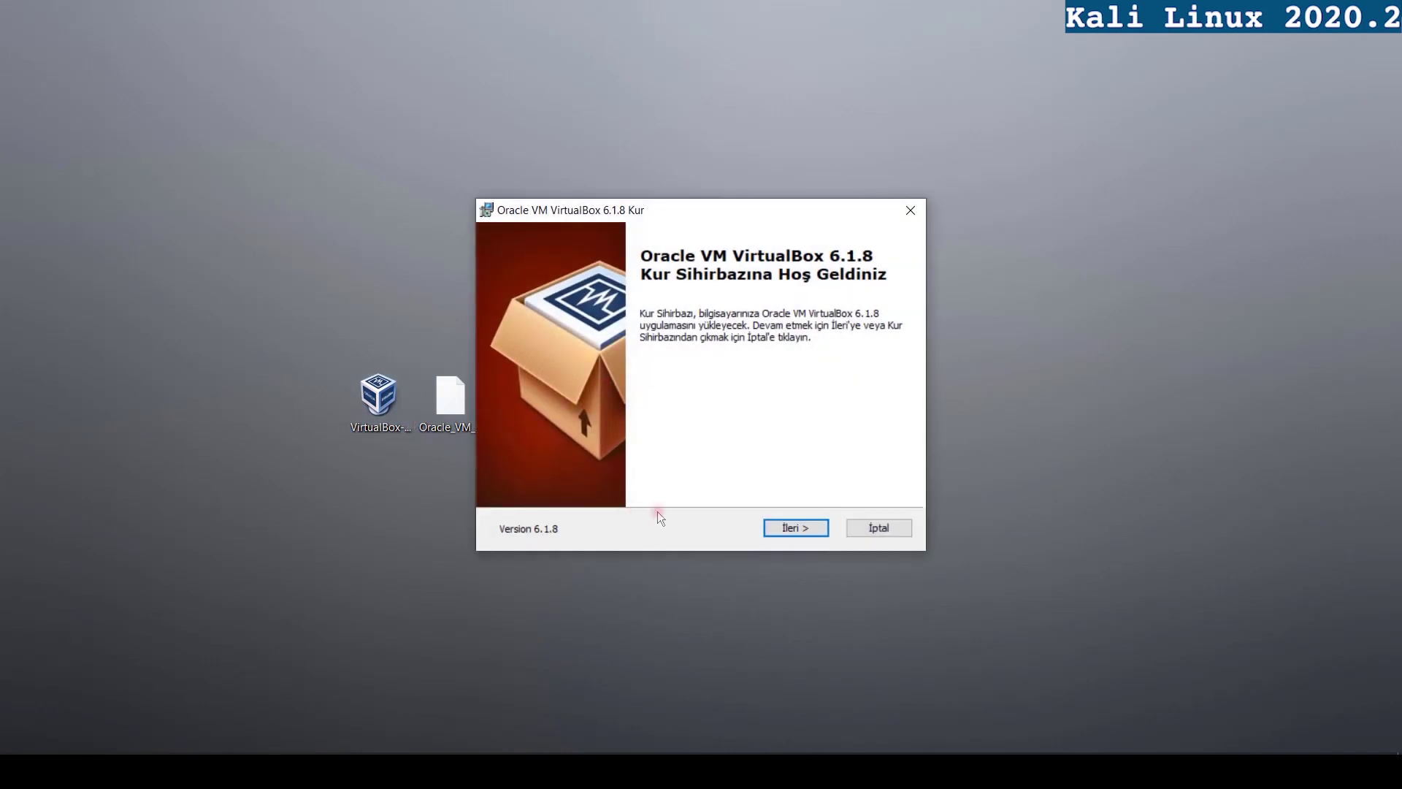
click(801, 527)
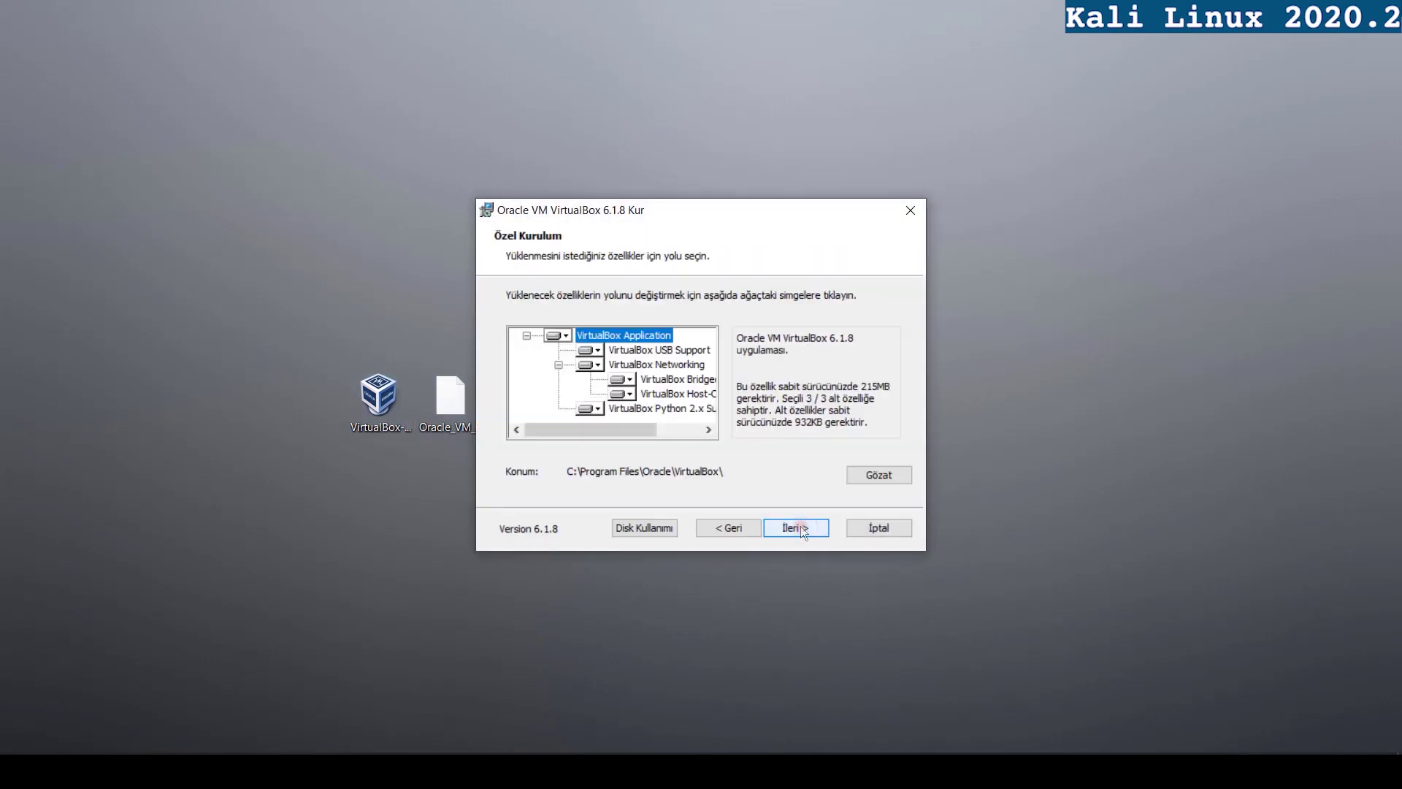
click(800, 527)
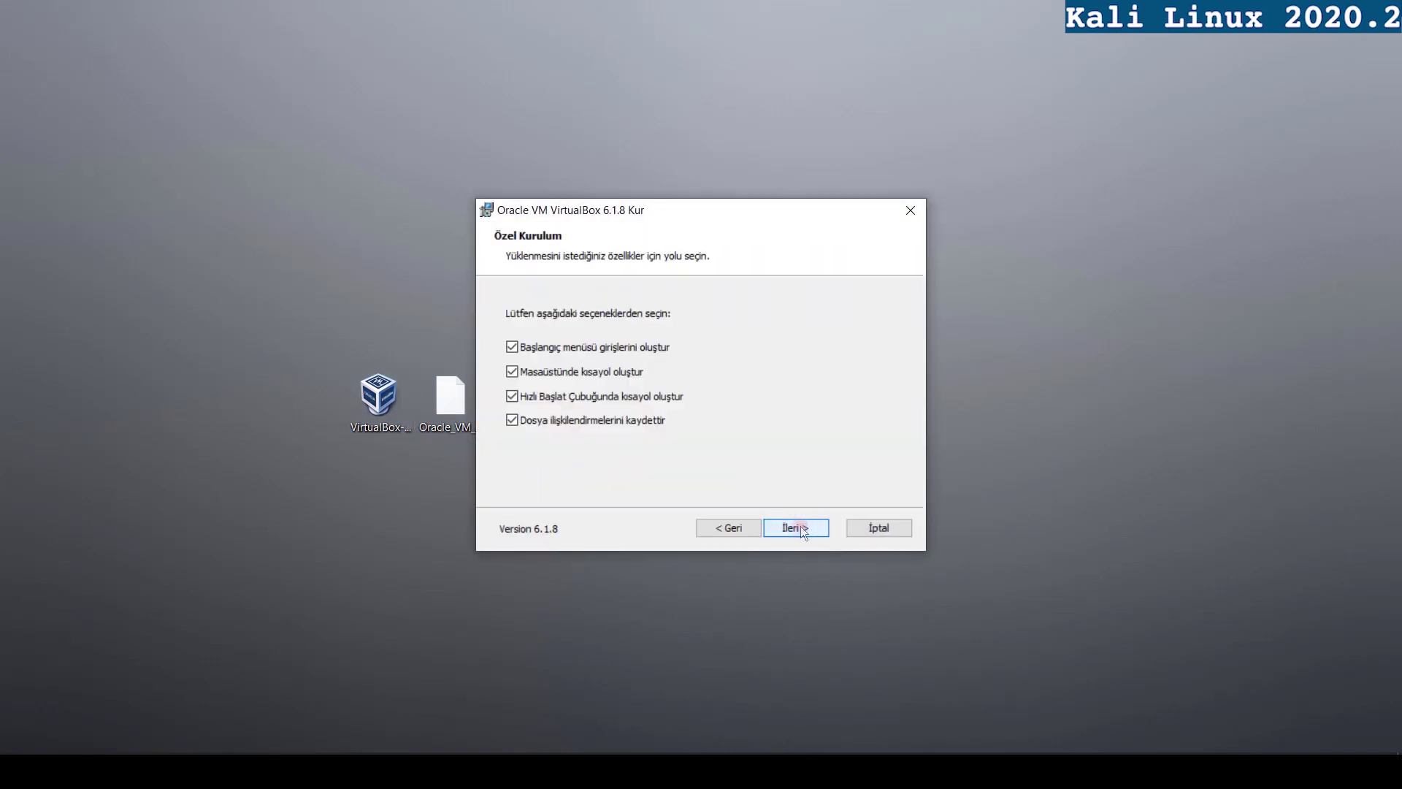
click(801, 528)
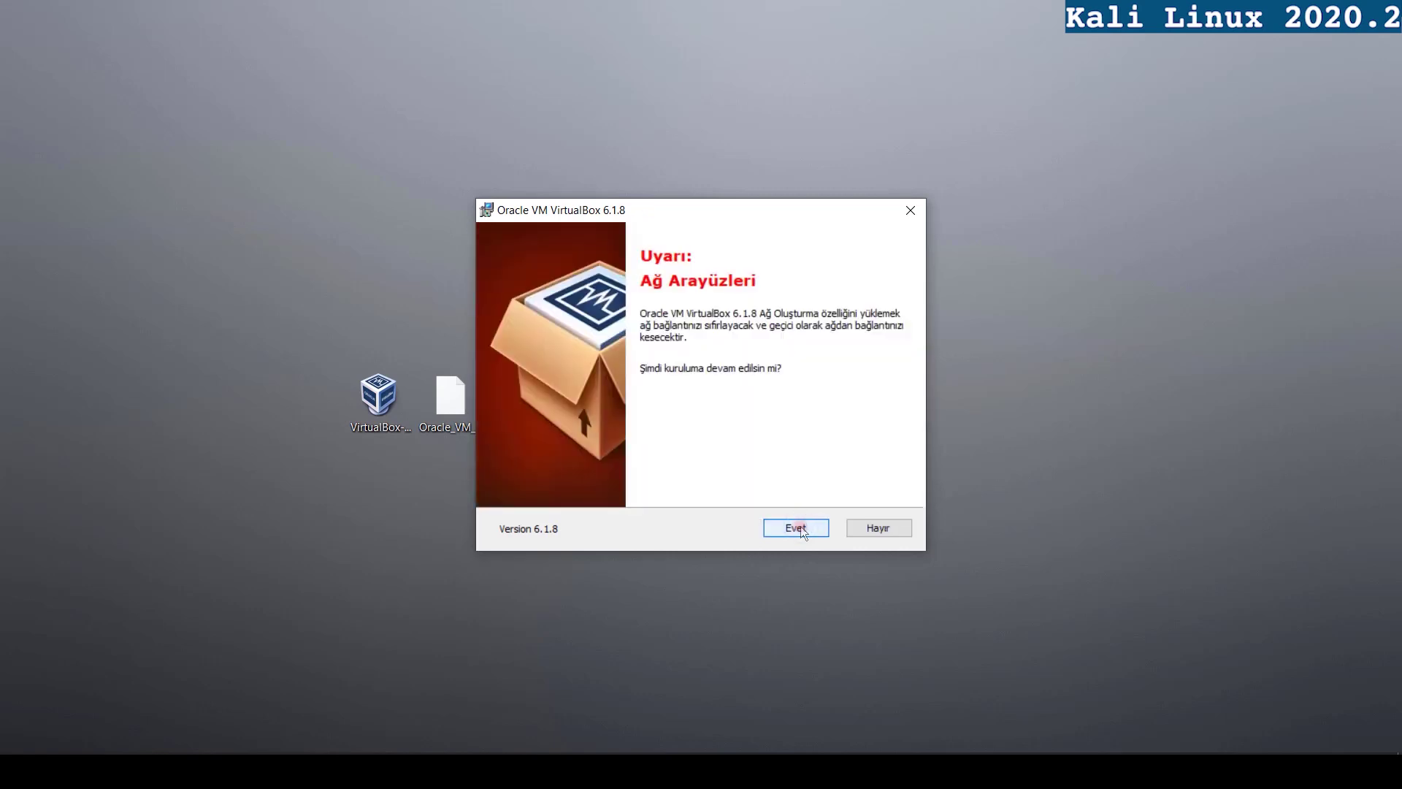
click(801, 528)
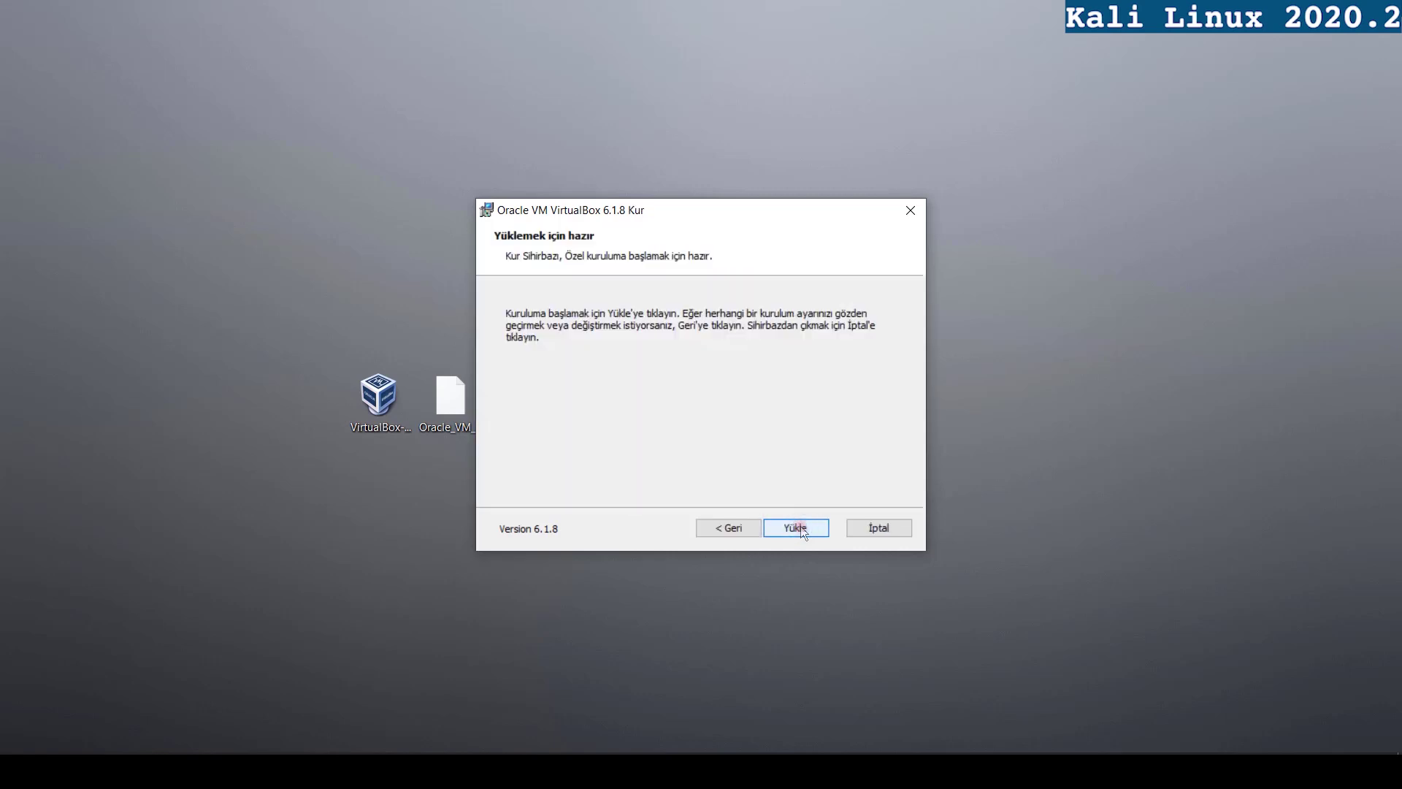
click(800, 527)
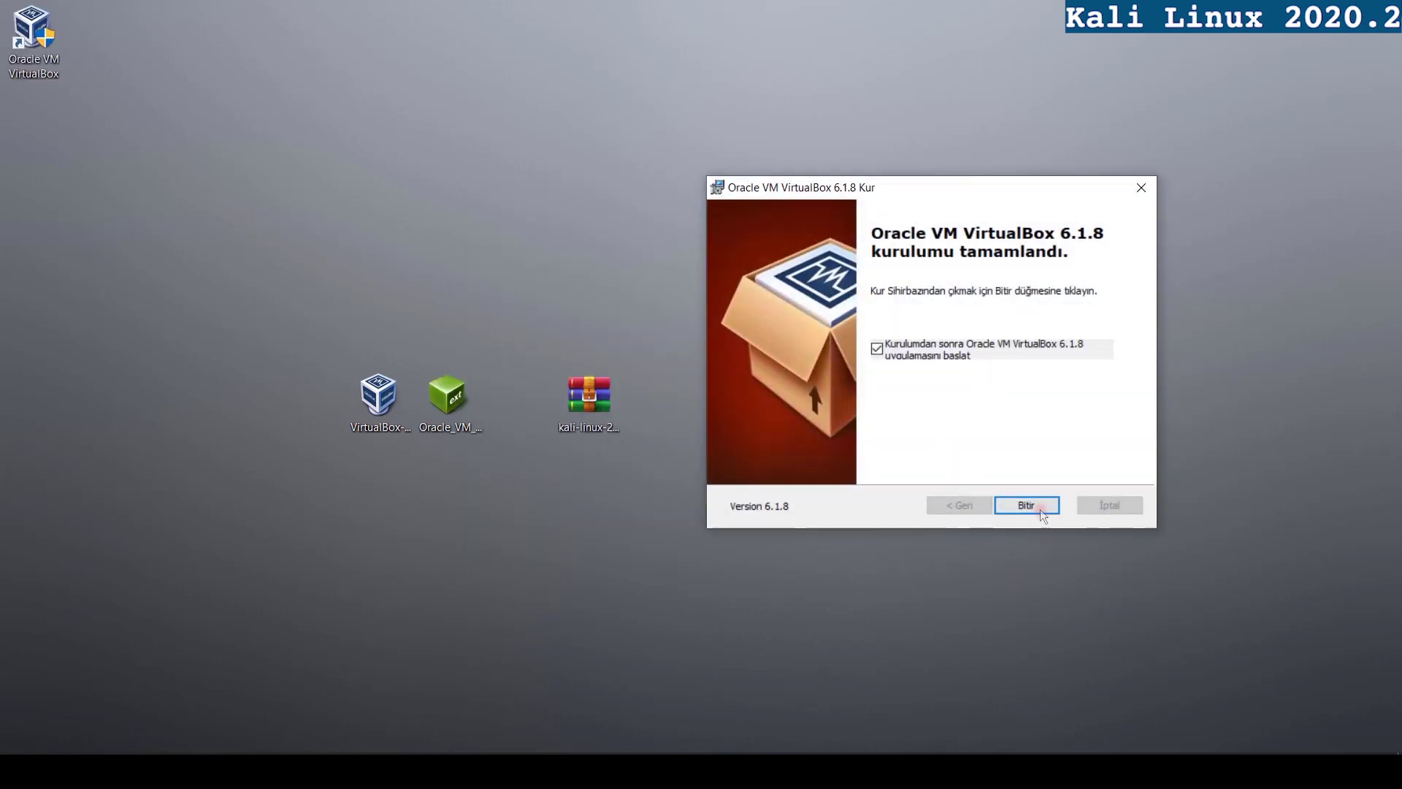
click(885, 349)
click(1043, 506)
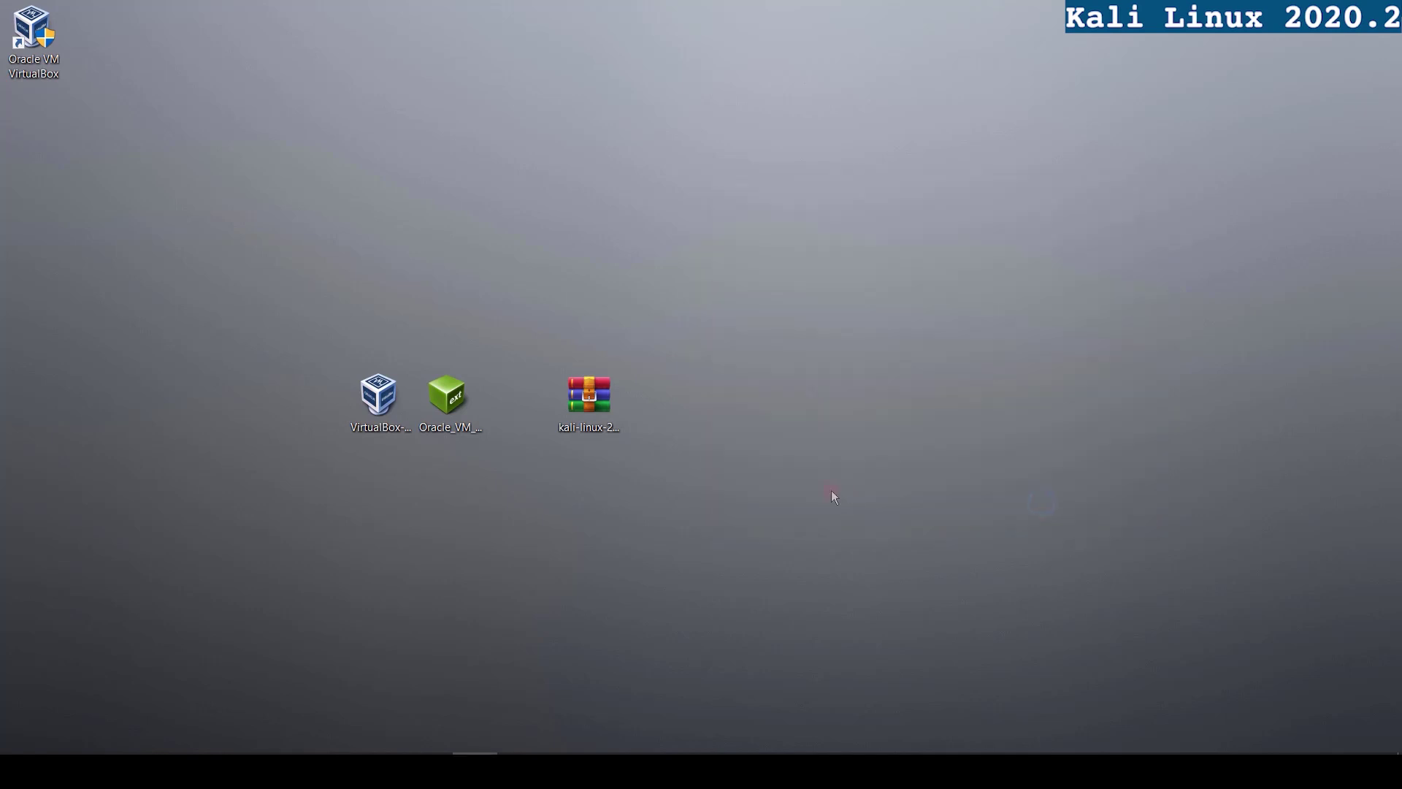
Reinstall the VirtualBox 6.1.8 Extension Pack from its desktop file and agree to the license
double_click(455, 405)
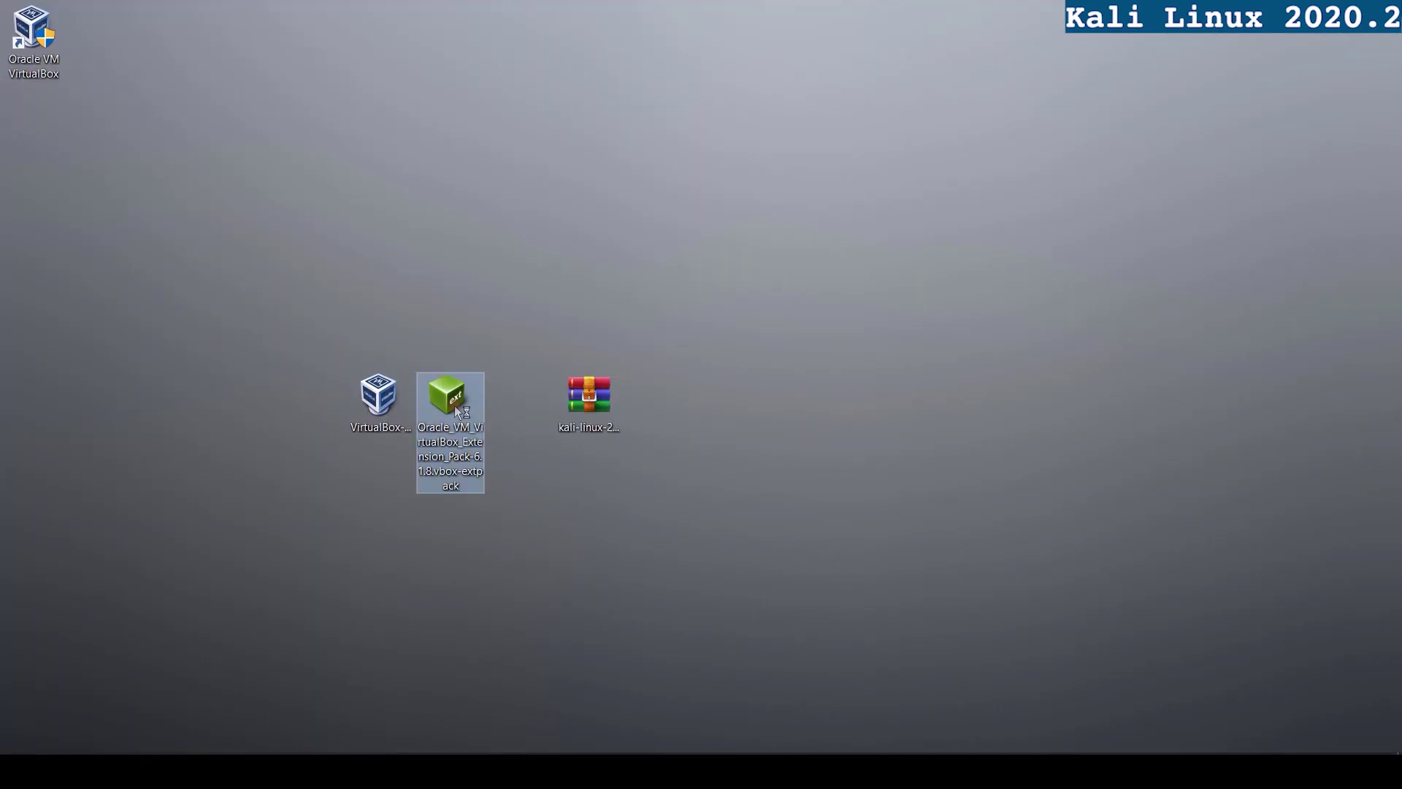
click(537, 511)
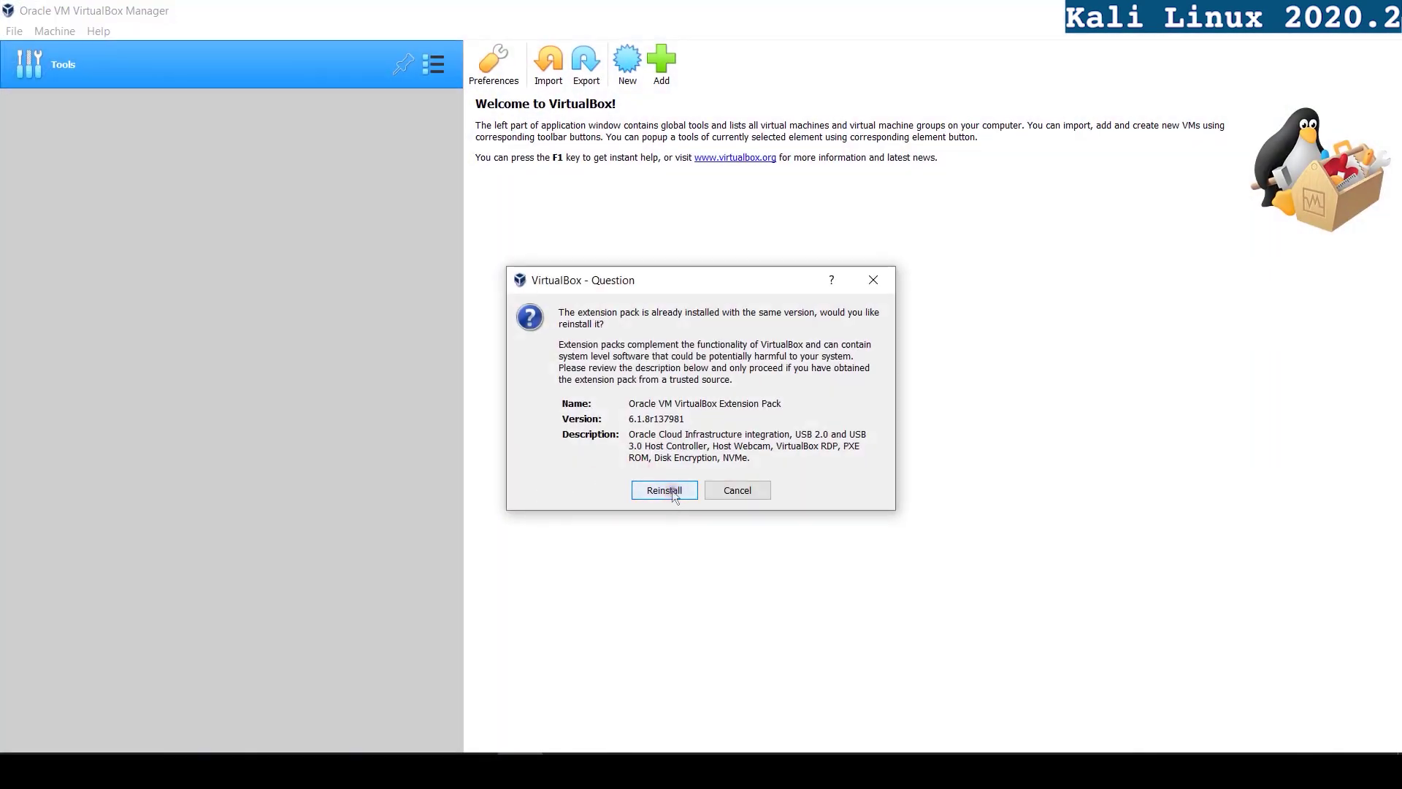
click(671, 494)
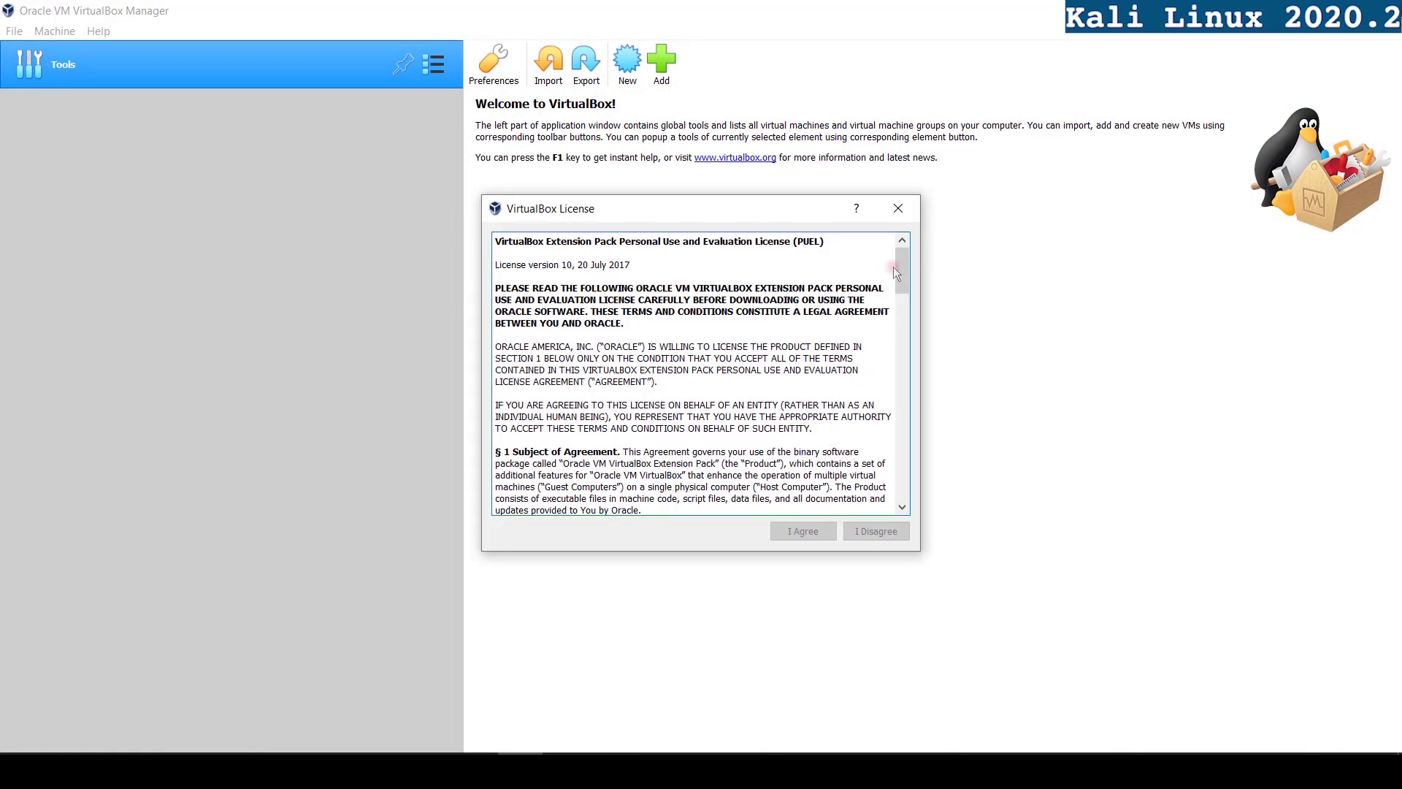
drag(903, 269, 903, 494)
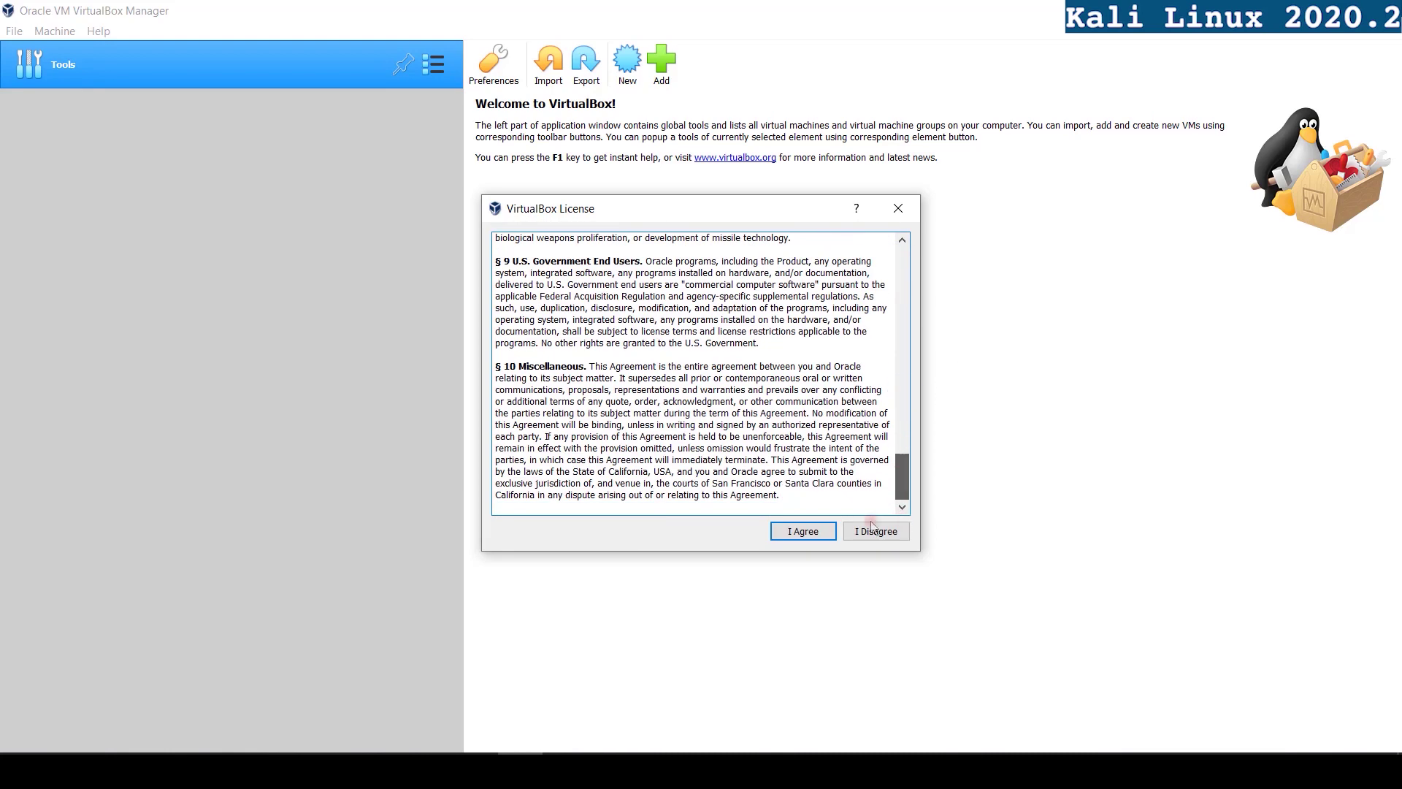
click(806, 532)
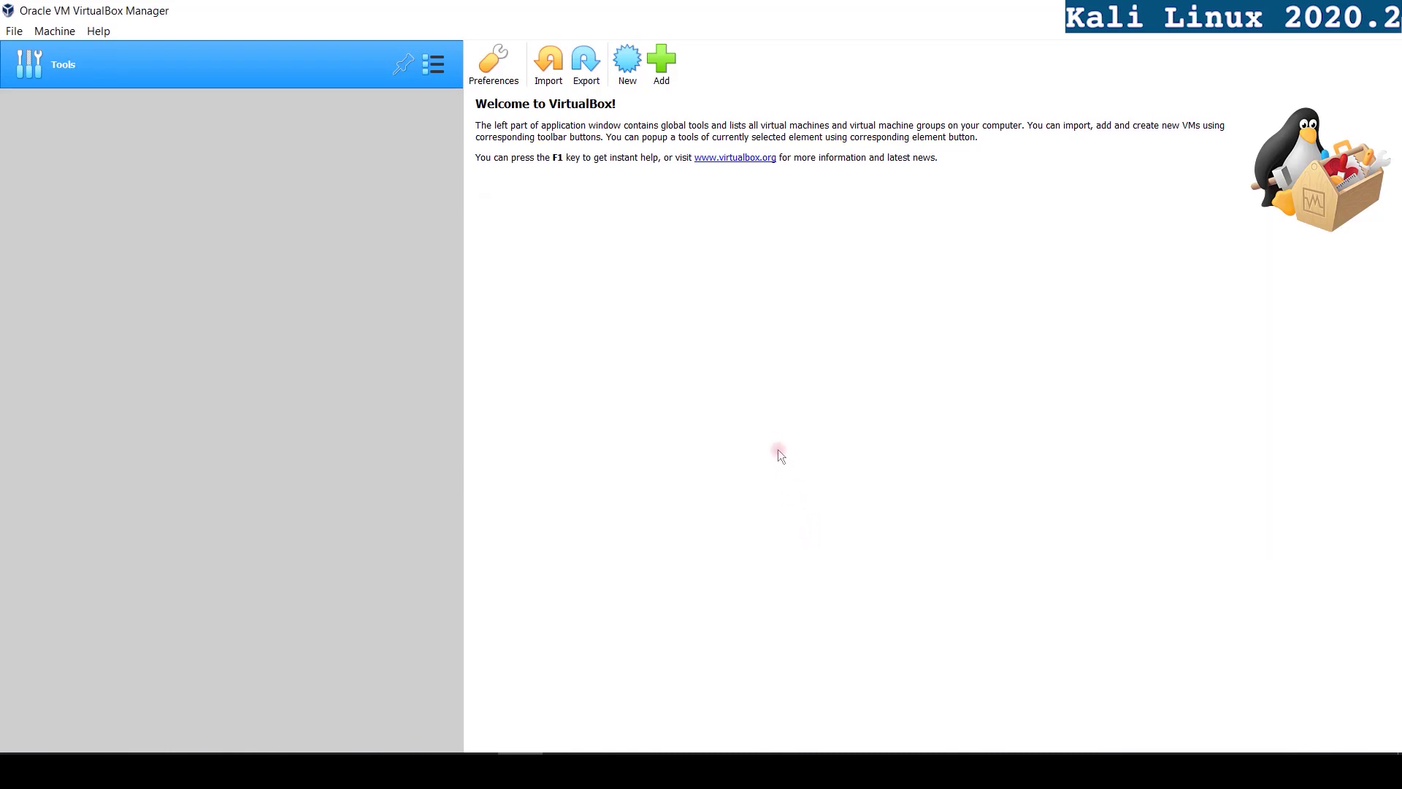
click(706, 427)
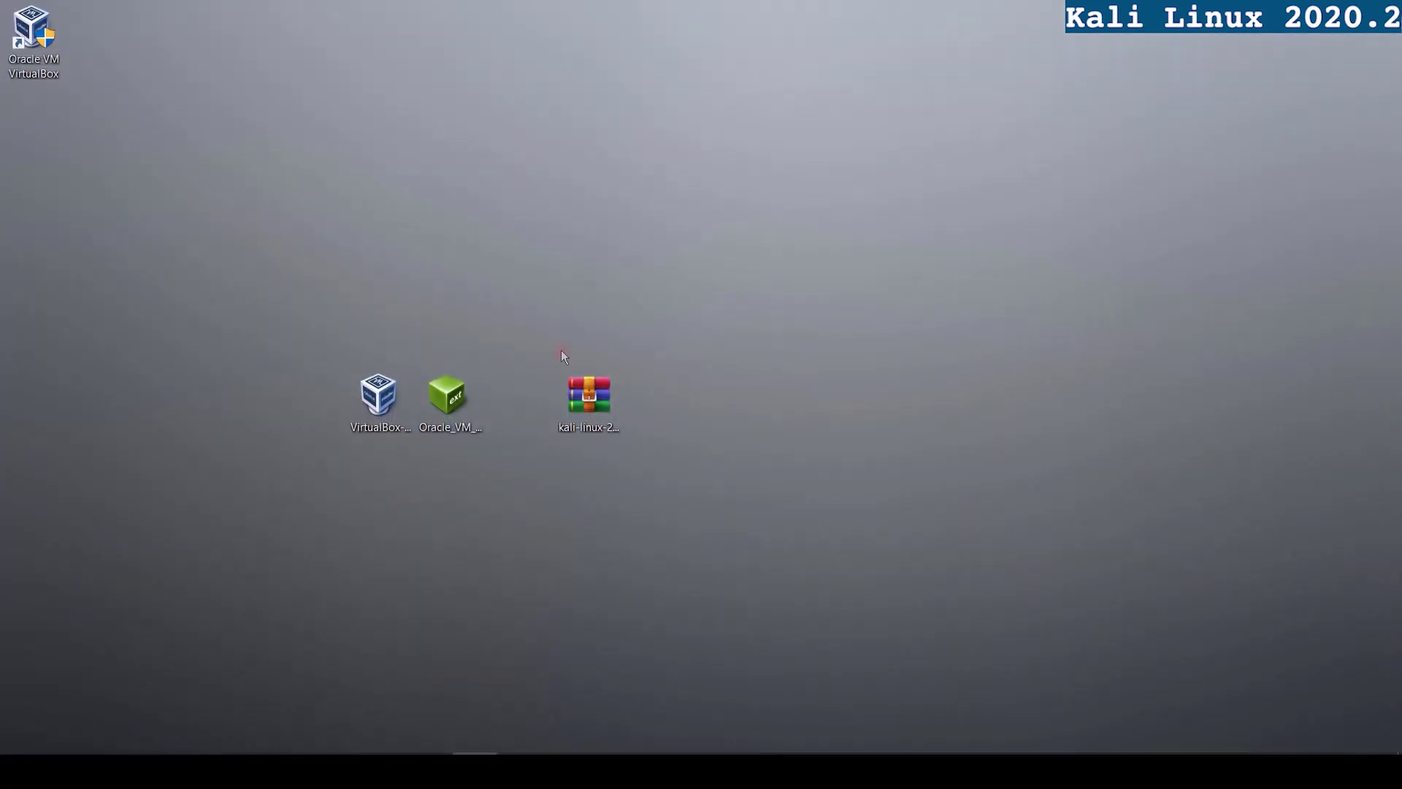
Extract the Kali Linux archive on the desktop into its own kali-linux-2020.2-vbox-amd64 folder and open that folder
right_click(576, 404)
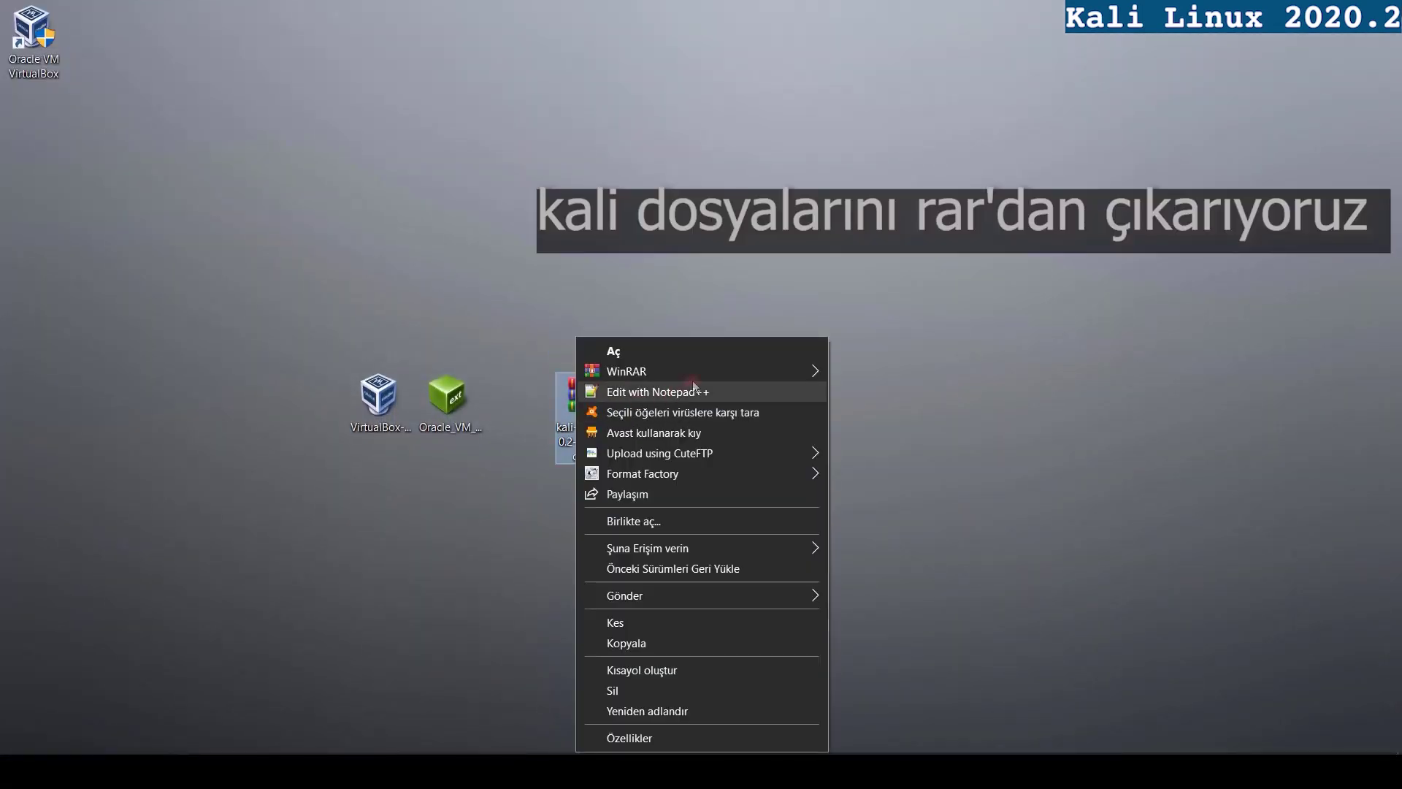
mouse_move(783, 375)
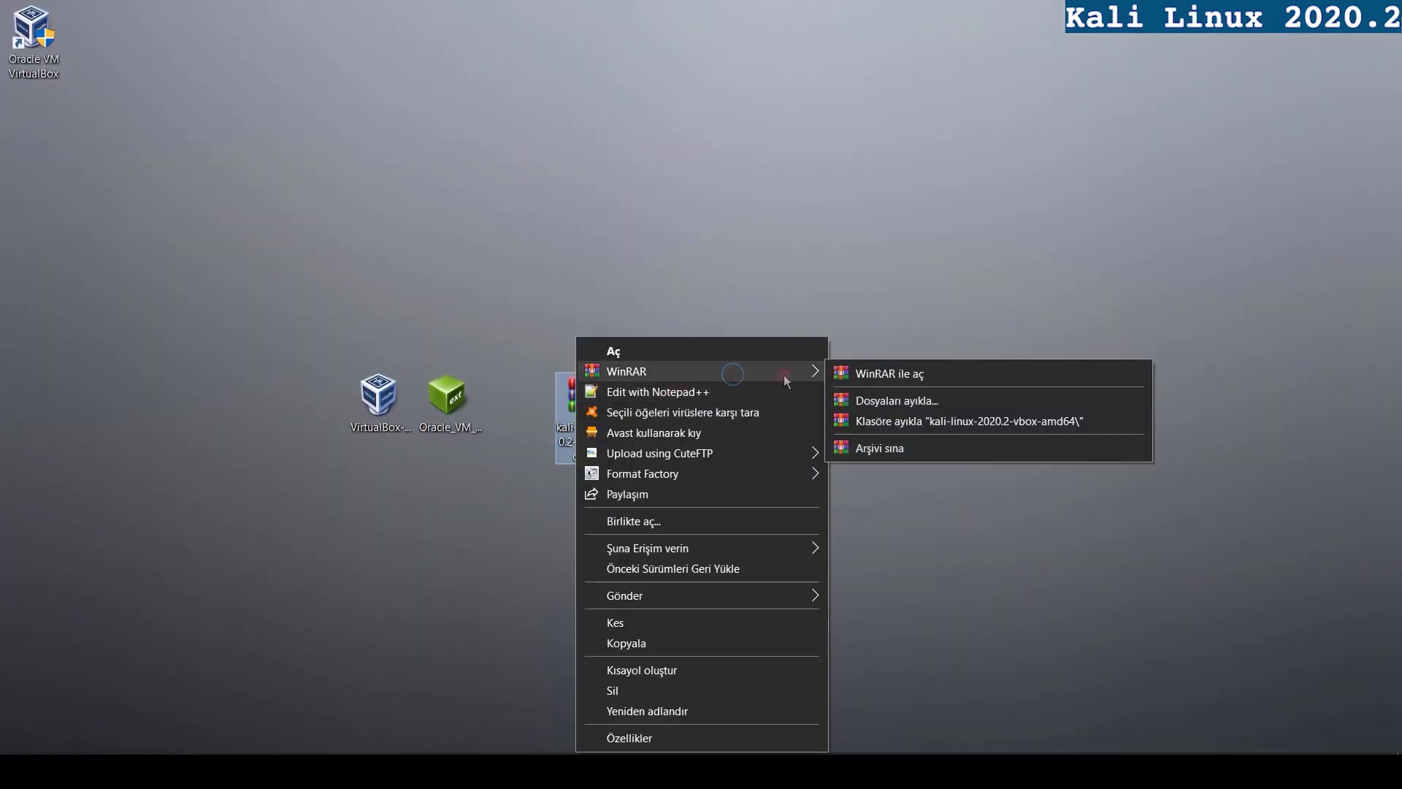
click(999, 424)
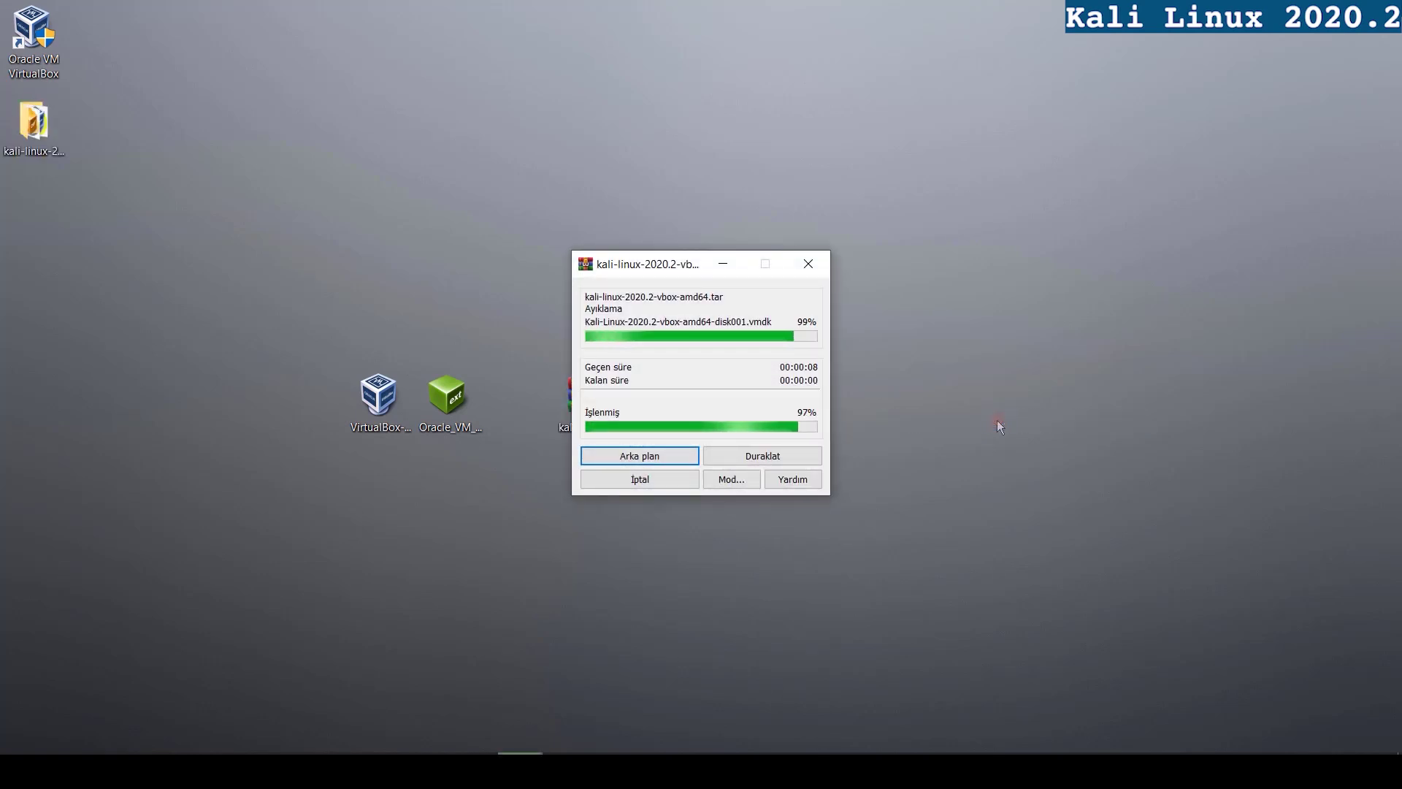
double_click(63, 130)
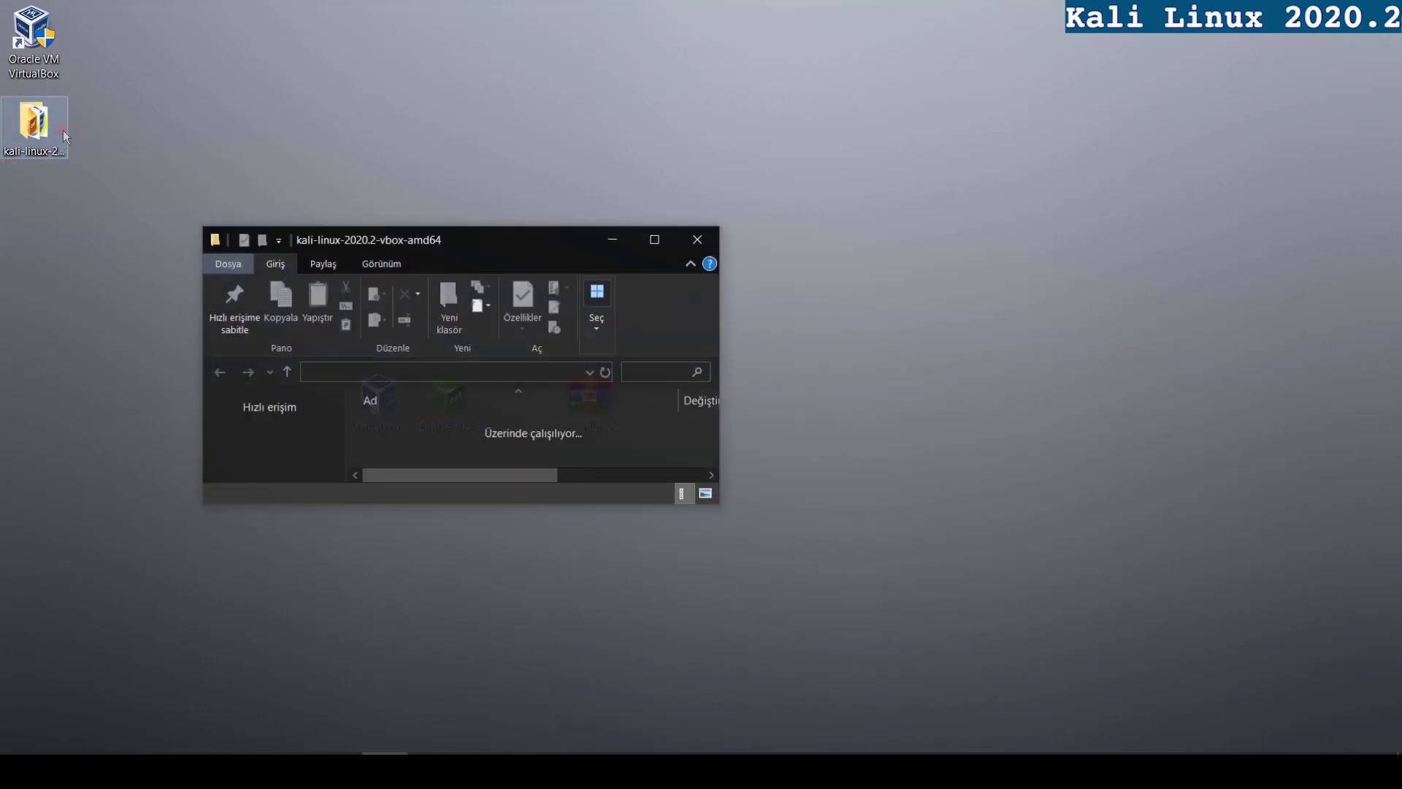
Rearrange the desktop icons, moving the two VirtualBox setup files and the Kali archive away from the VirtualBox shortcut and extracted folder
drag(745, 369, 343, 467)
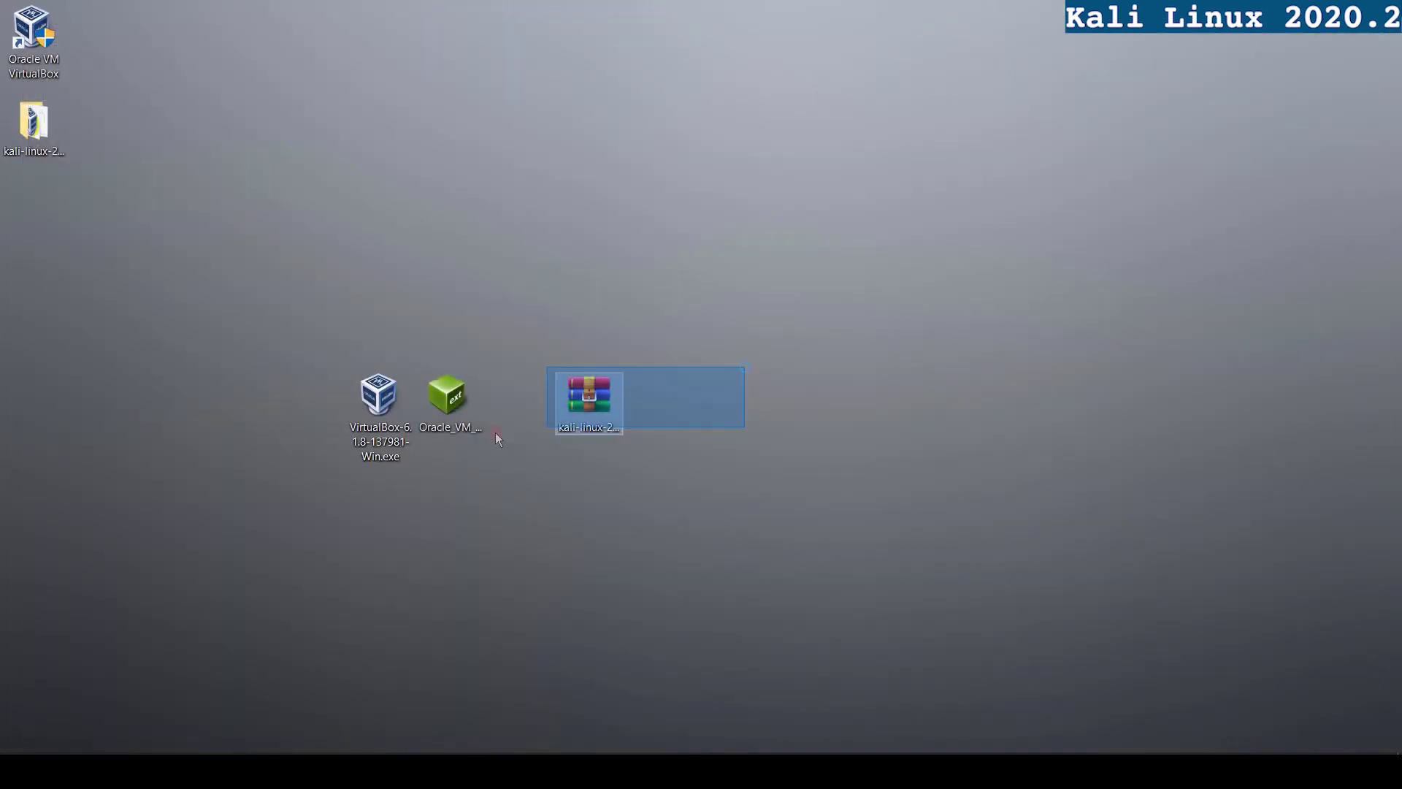
drag(380, 398, 997, 117)
drag(140, 8, 103, 307)
click(219, 383)
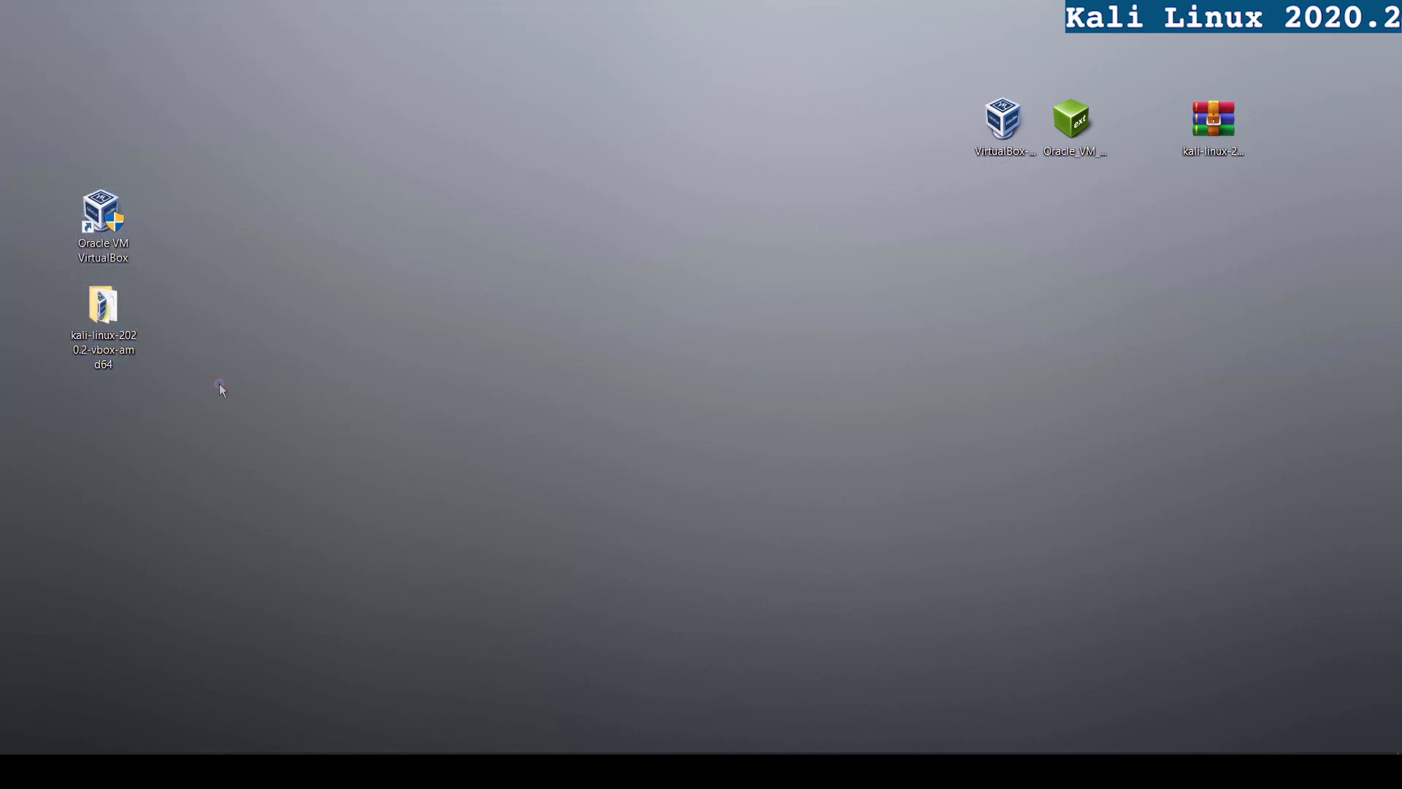
Launch Oracle VM VirtualBox from the desktop and start importing a virtual appliance
double_click(124, 230)
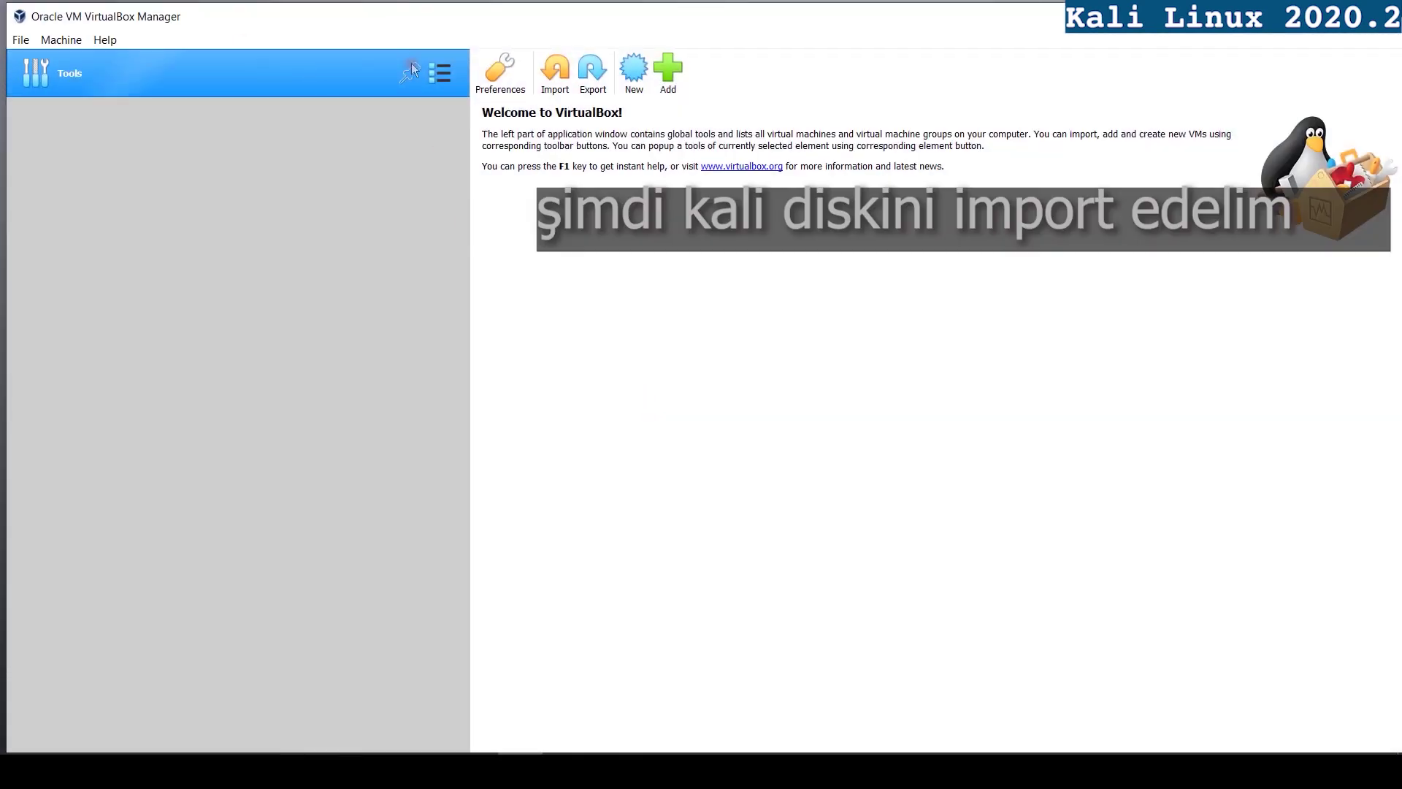
mouse_move(516, 16)
mouse_down()
mouse_move(604, 125)
mouse_move(582, 104)
mouse_up()
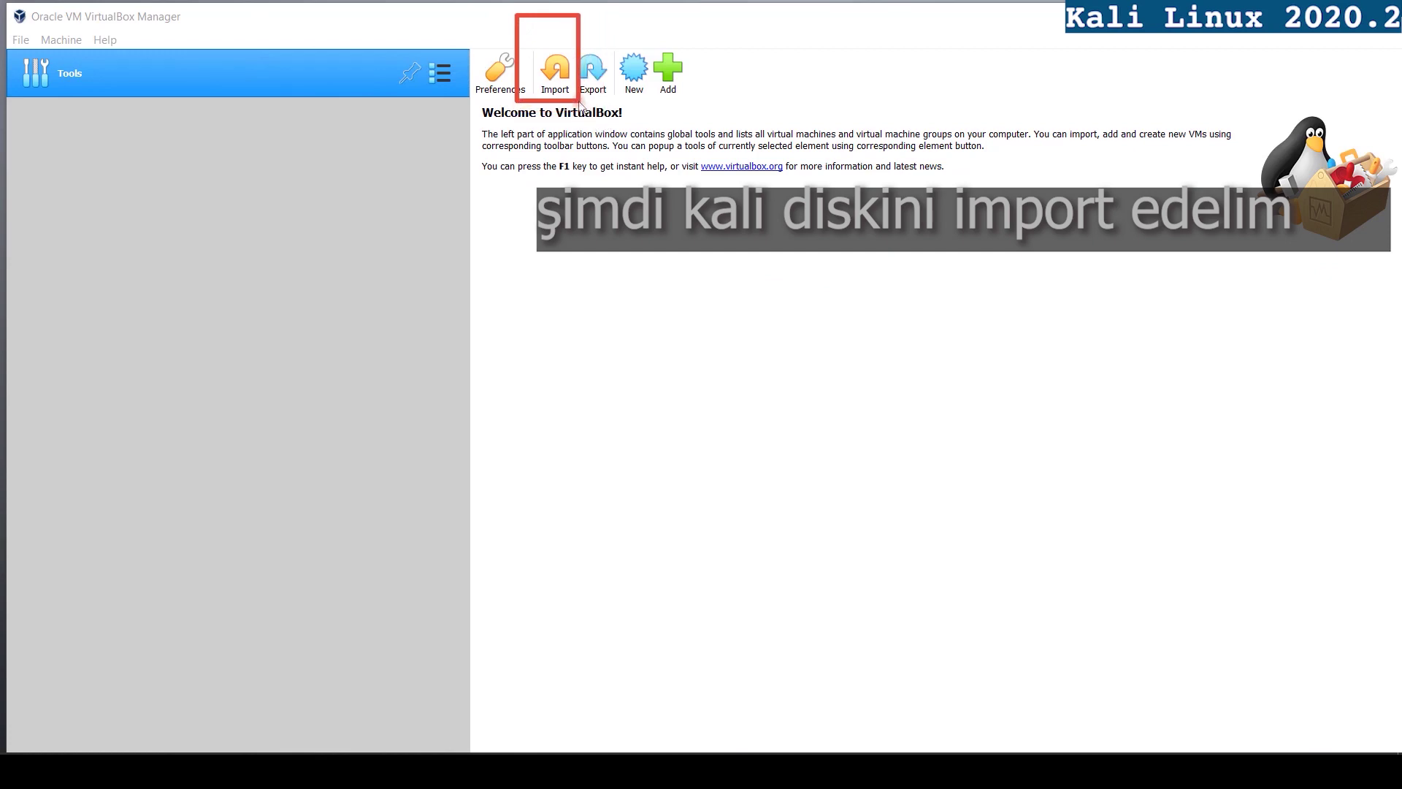
click(555, 73)
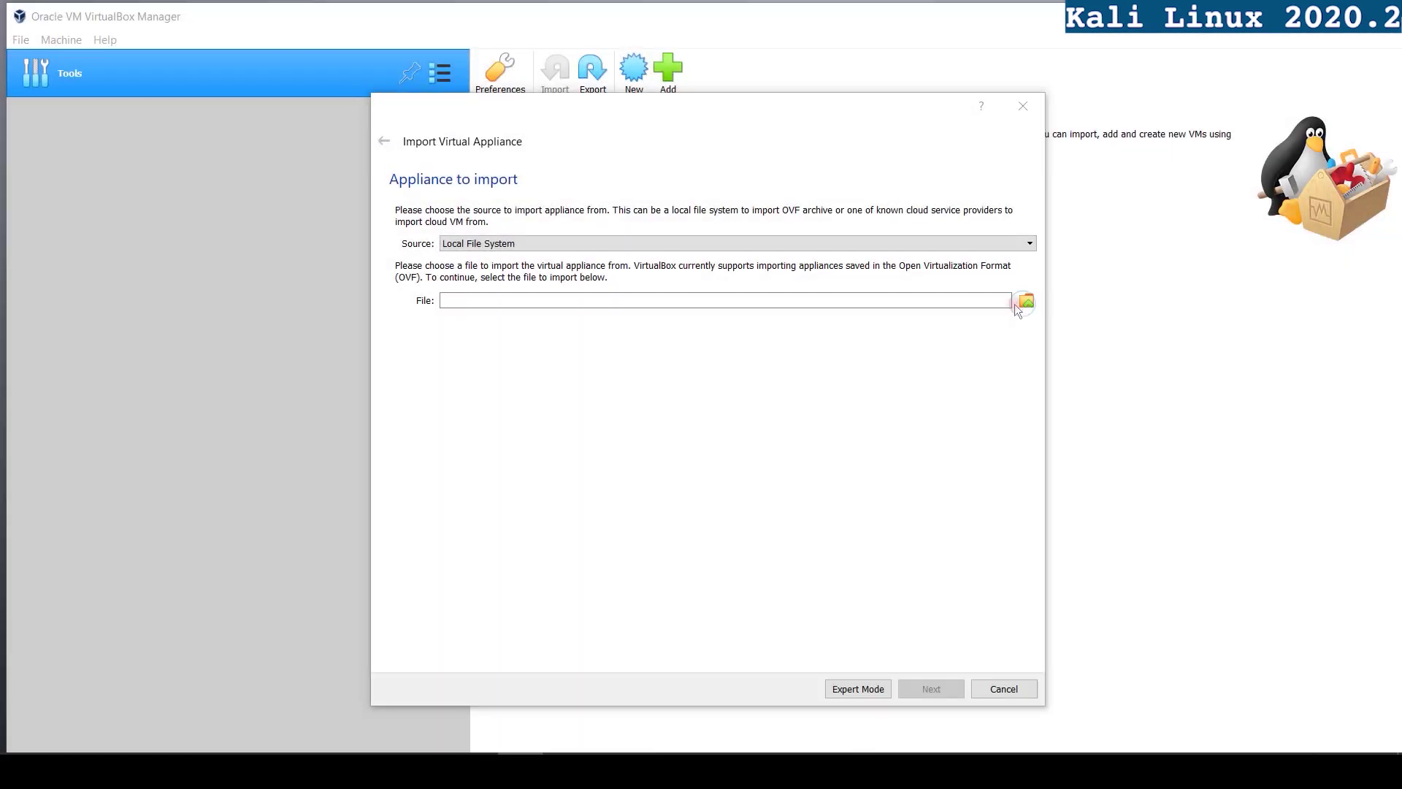
Choose Kali-Linux-2020.2-vbox-amd64.ovf from the desktop's kali-linux-2020.2-vbox-amd64 folder as the appliance and continue to its settings
click(1024, 301)
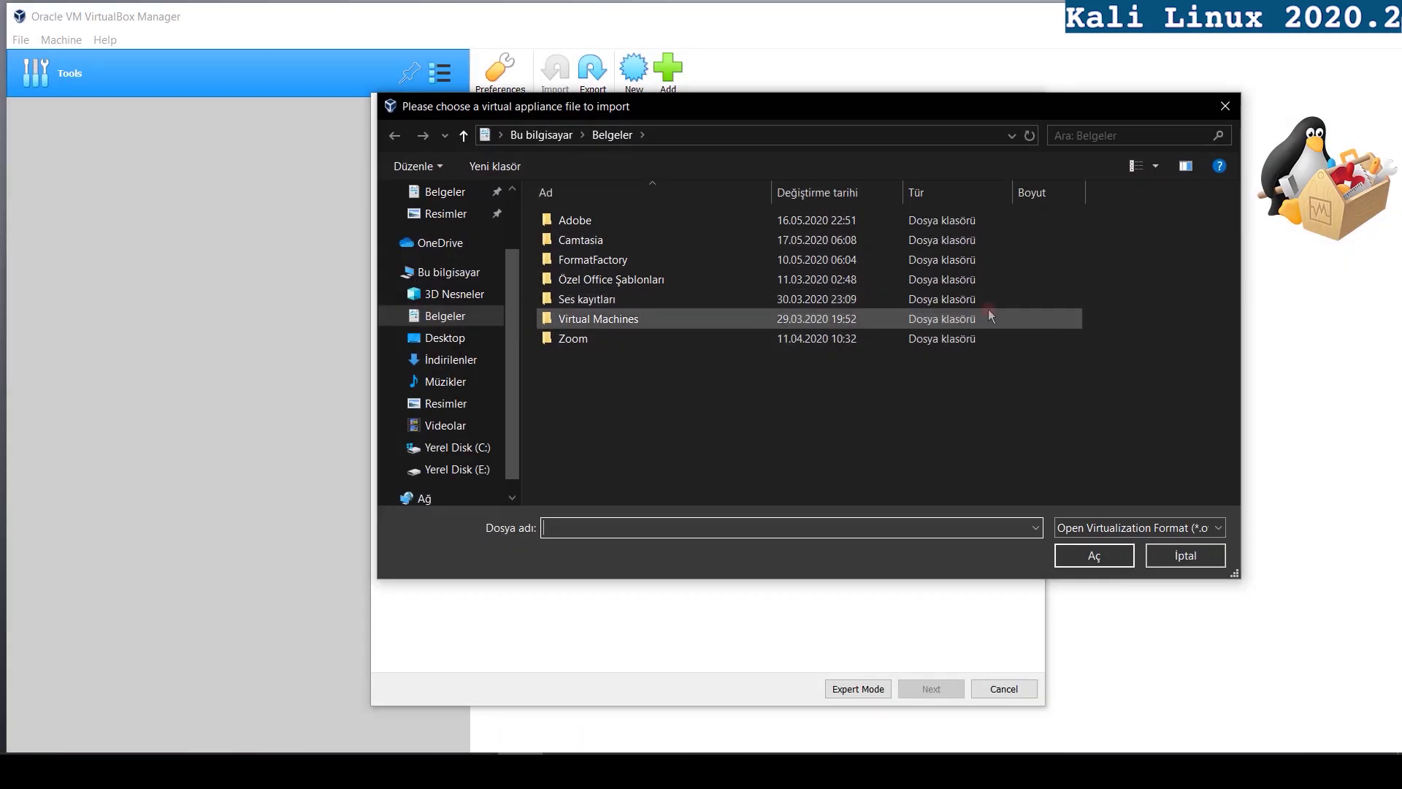
click(465, 339)
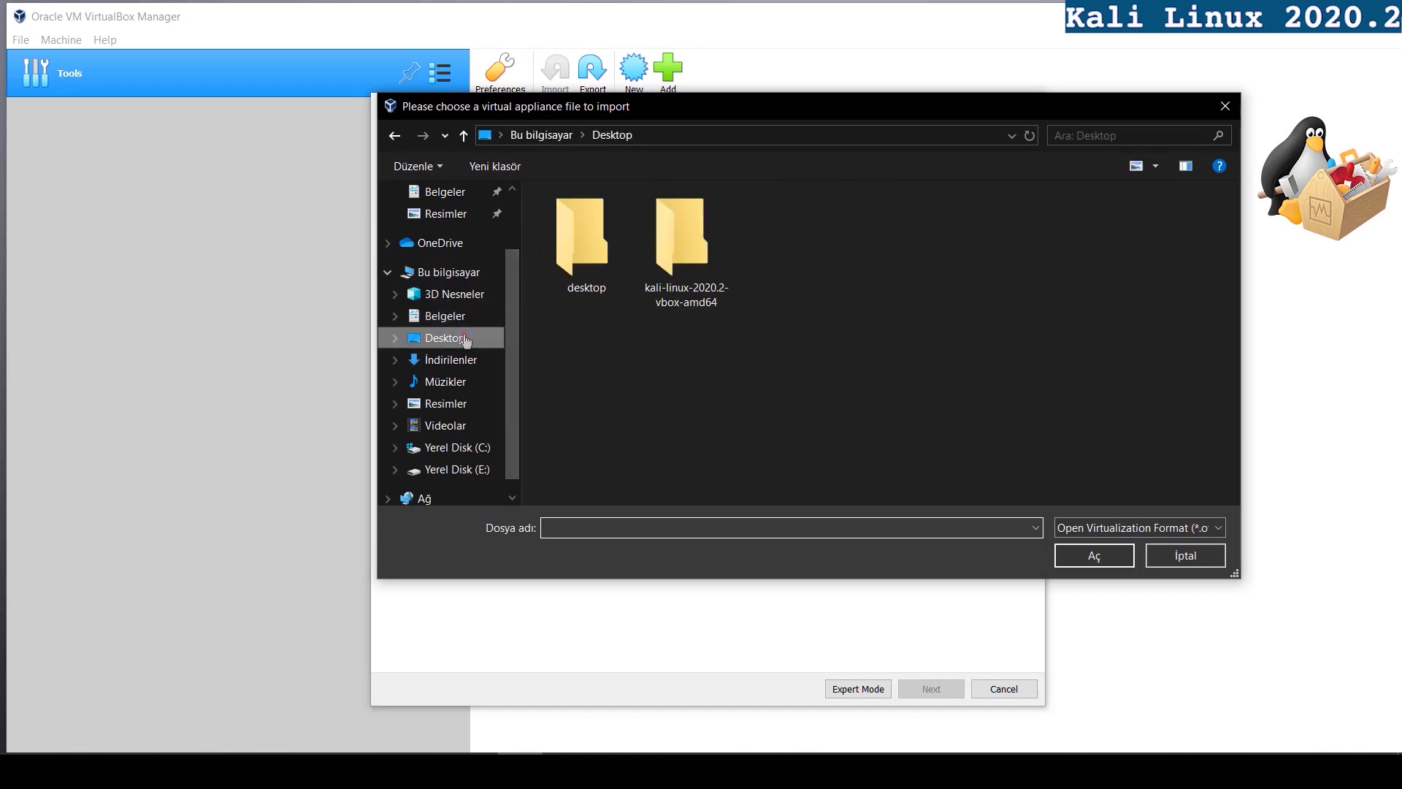
double_click(686, 233)
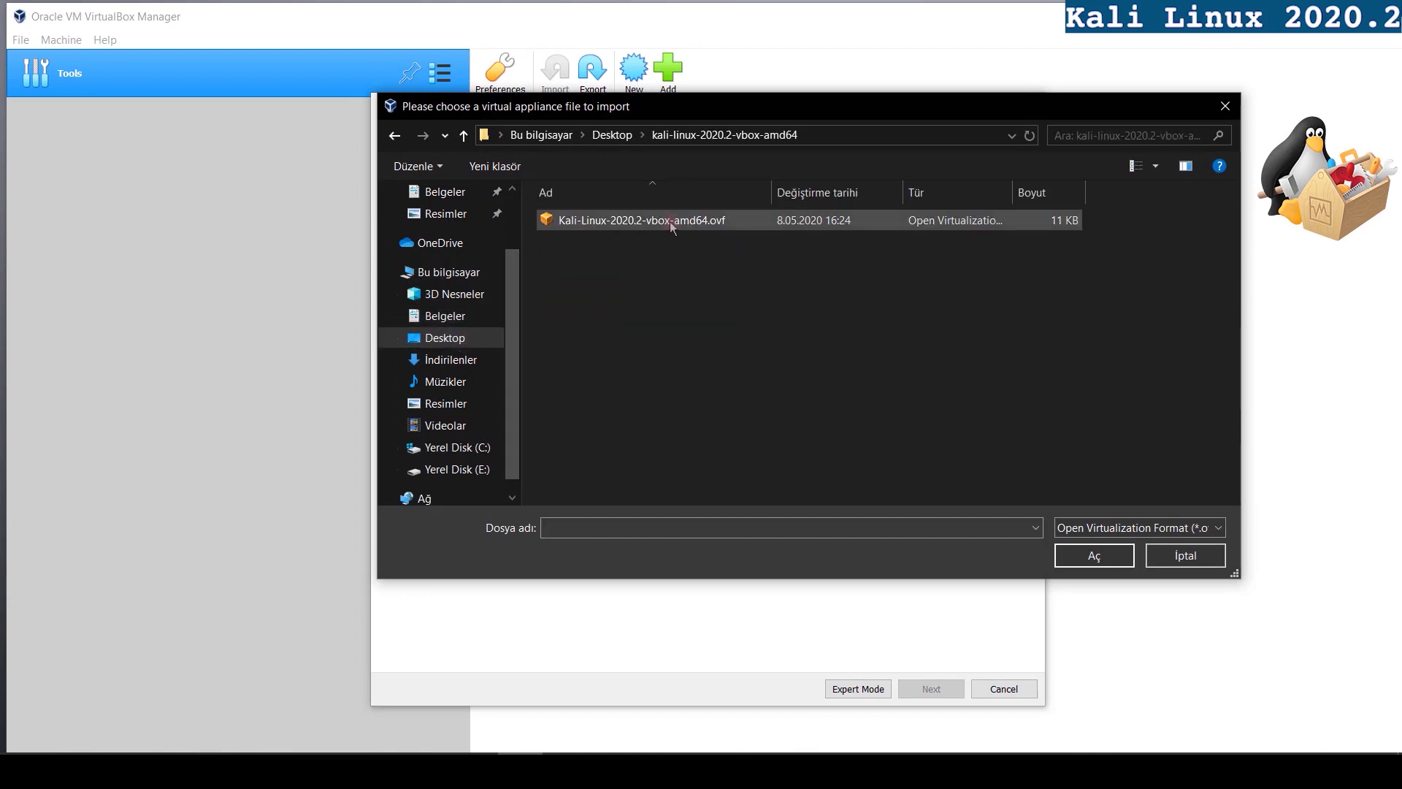
mouse_move(530, 201)
mouse_down()
mouse_move(862, 243)
mouse_move(1021, 241)
mouse_up()
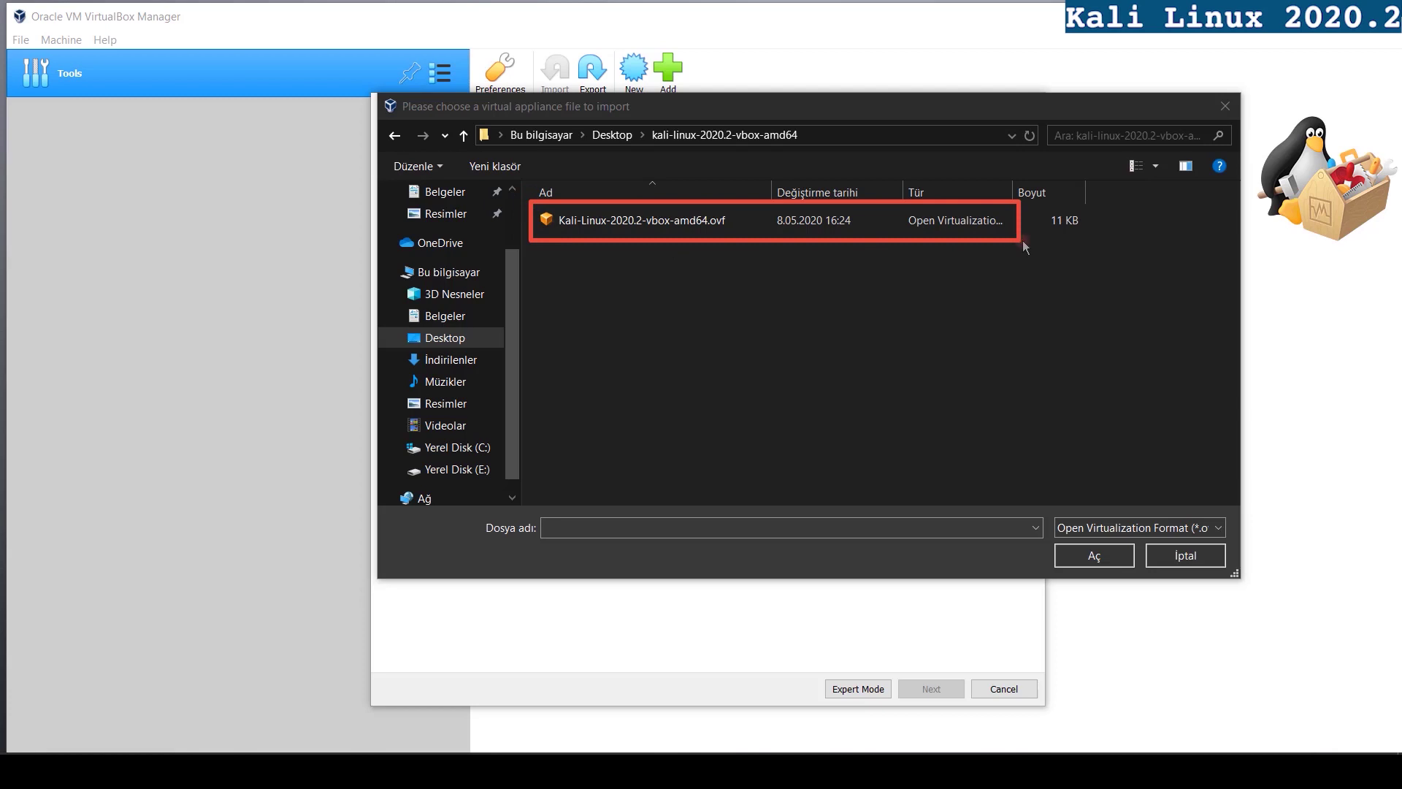
key(Escape)
click(677, 222)
click(1095, 556)
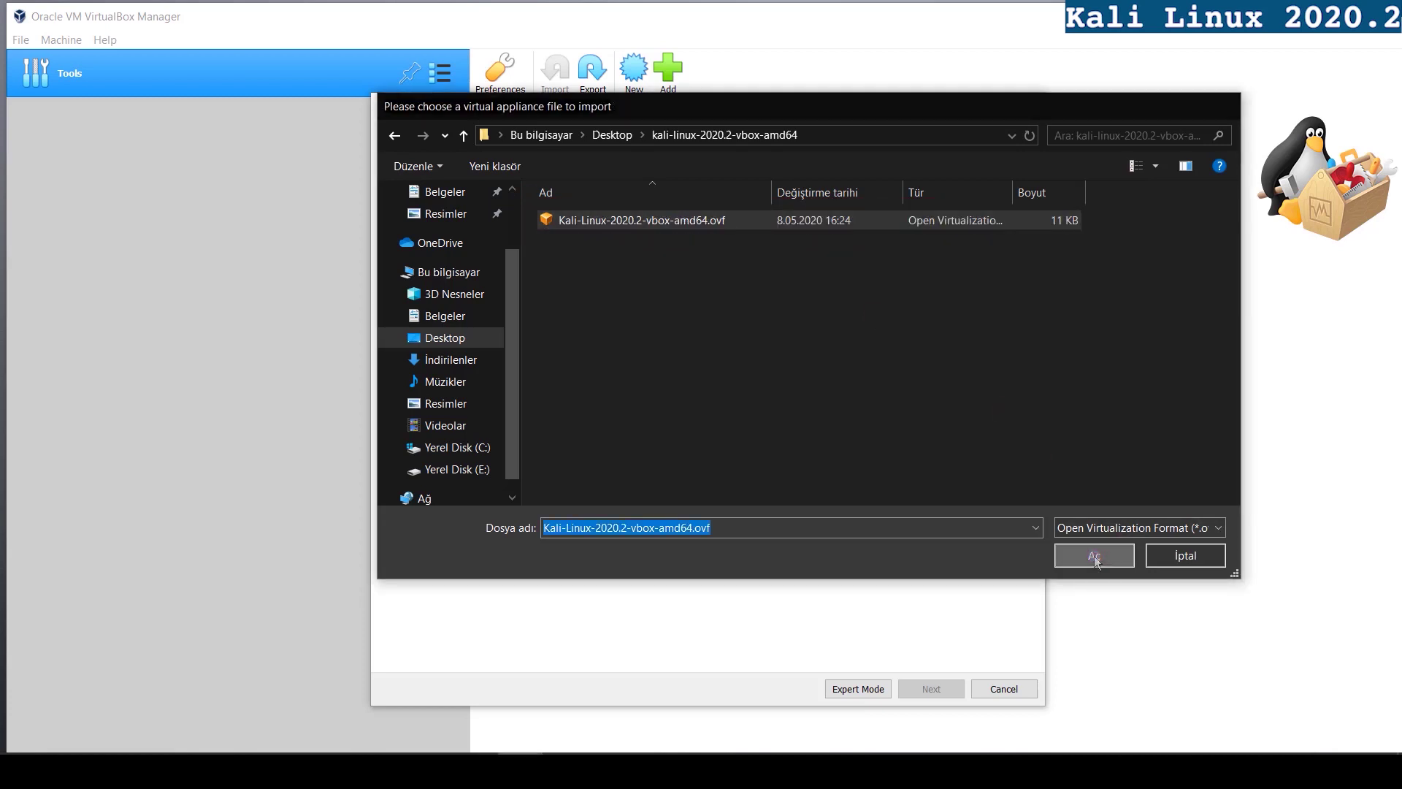
click(932, 689)
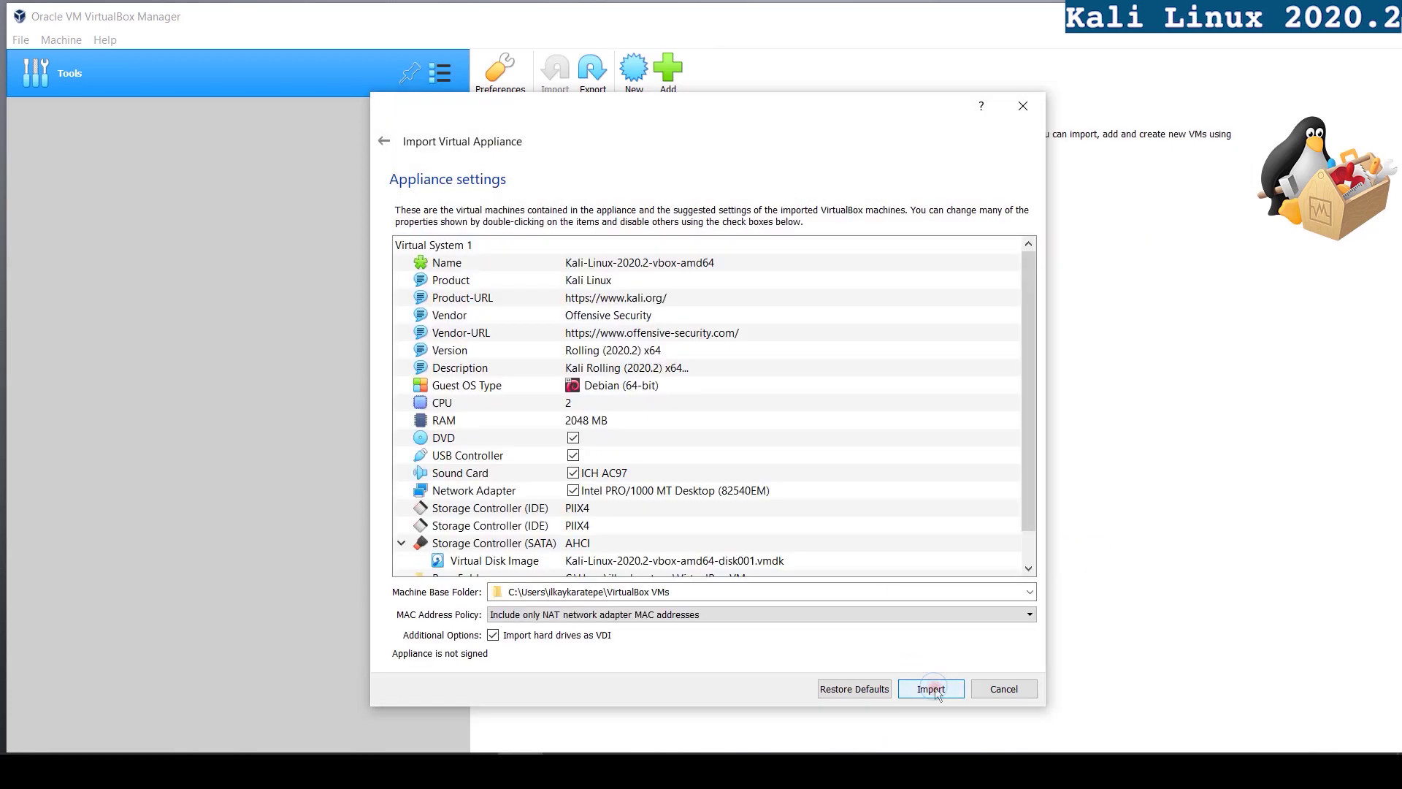
Import the Kali appliance with 2 CPUs and 2048 MB RAM, and agree to the software license
scroll(476, 409, down, 1)
click(474, 406)
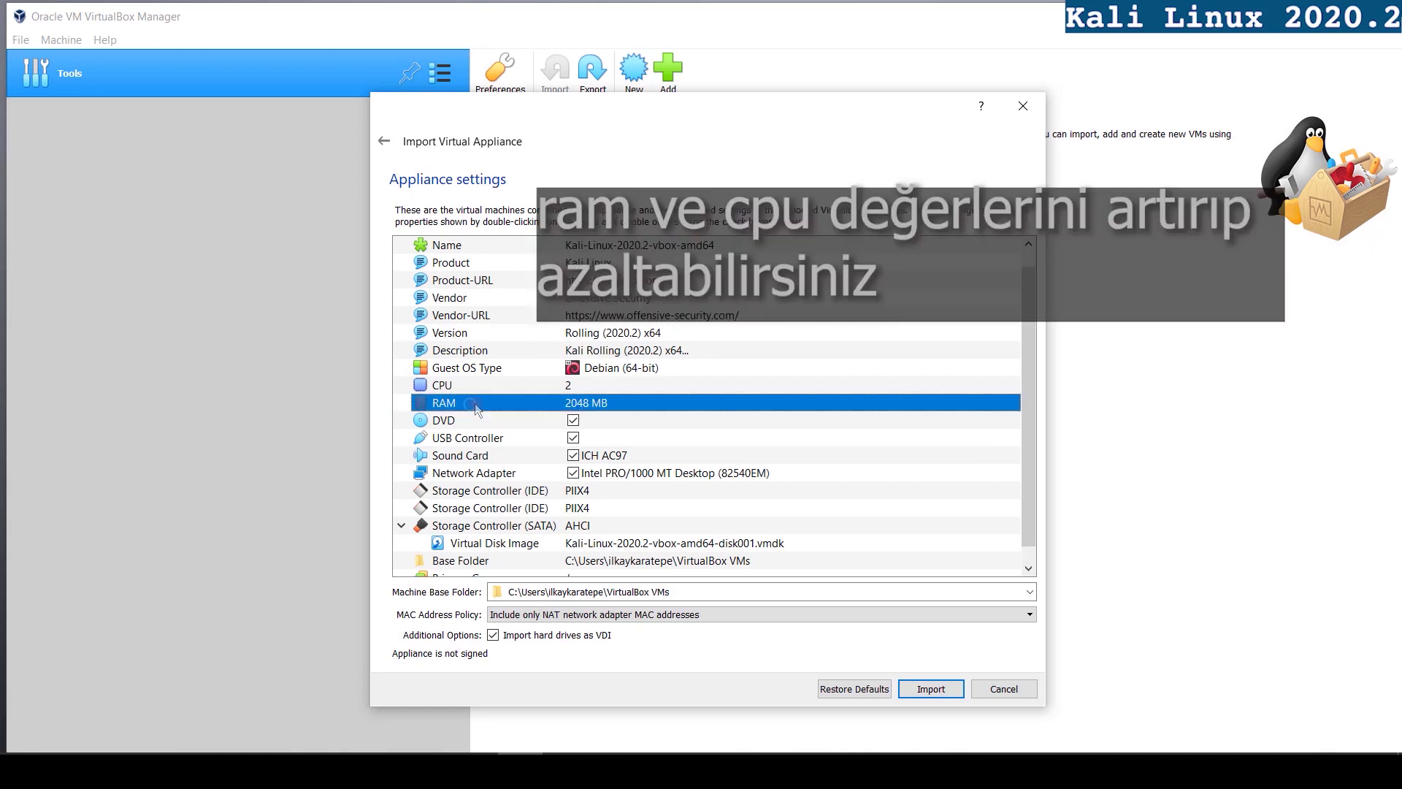
double_click(595, 404)
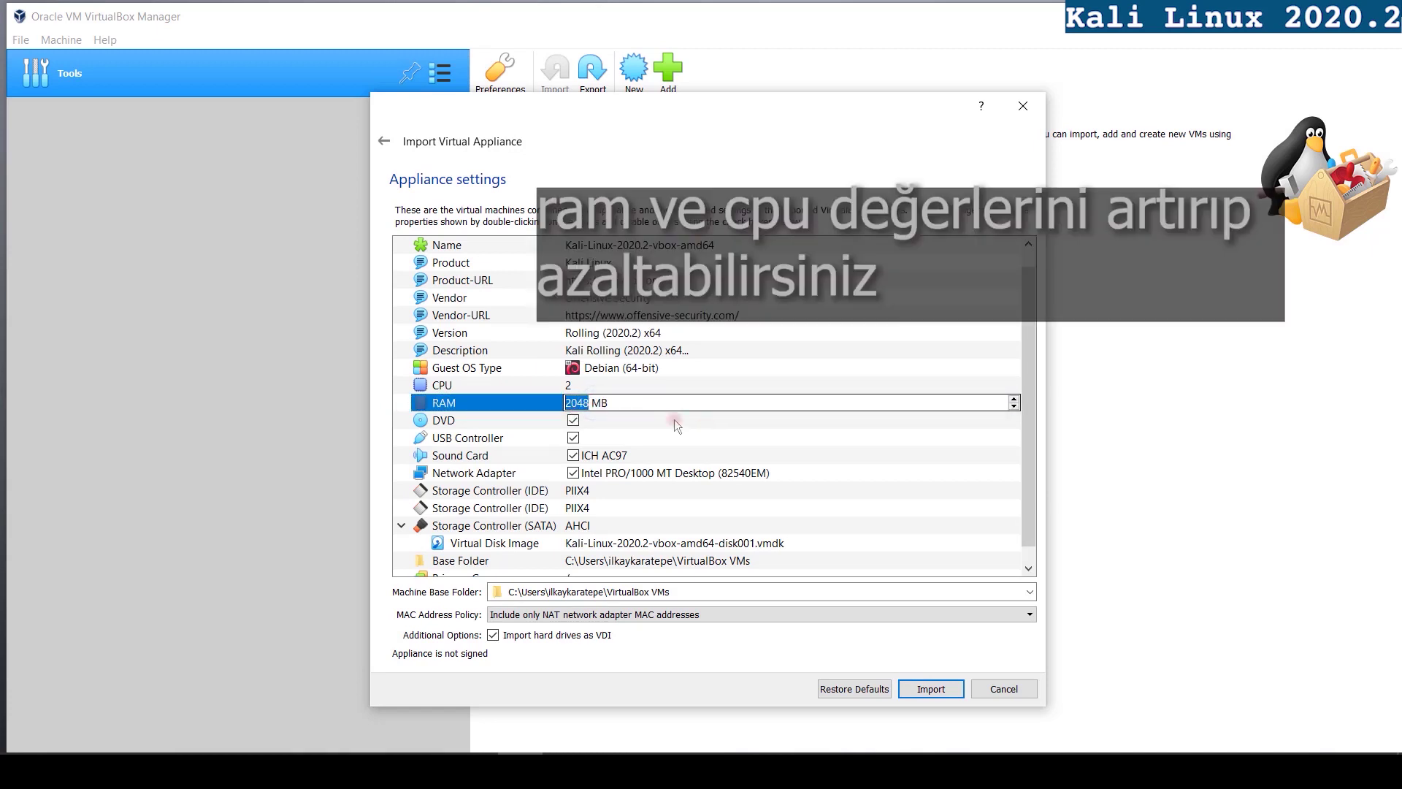
double_click(590, 386)
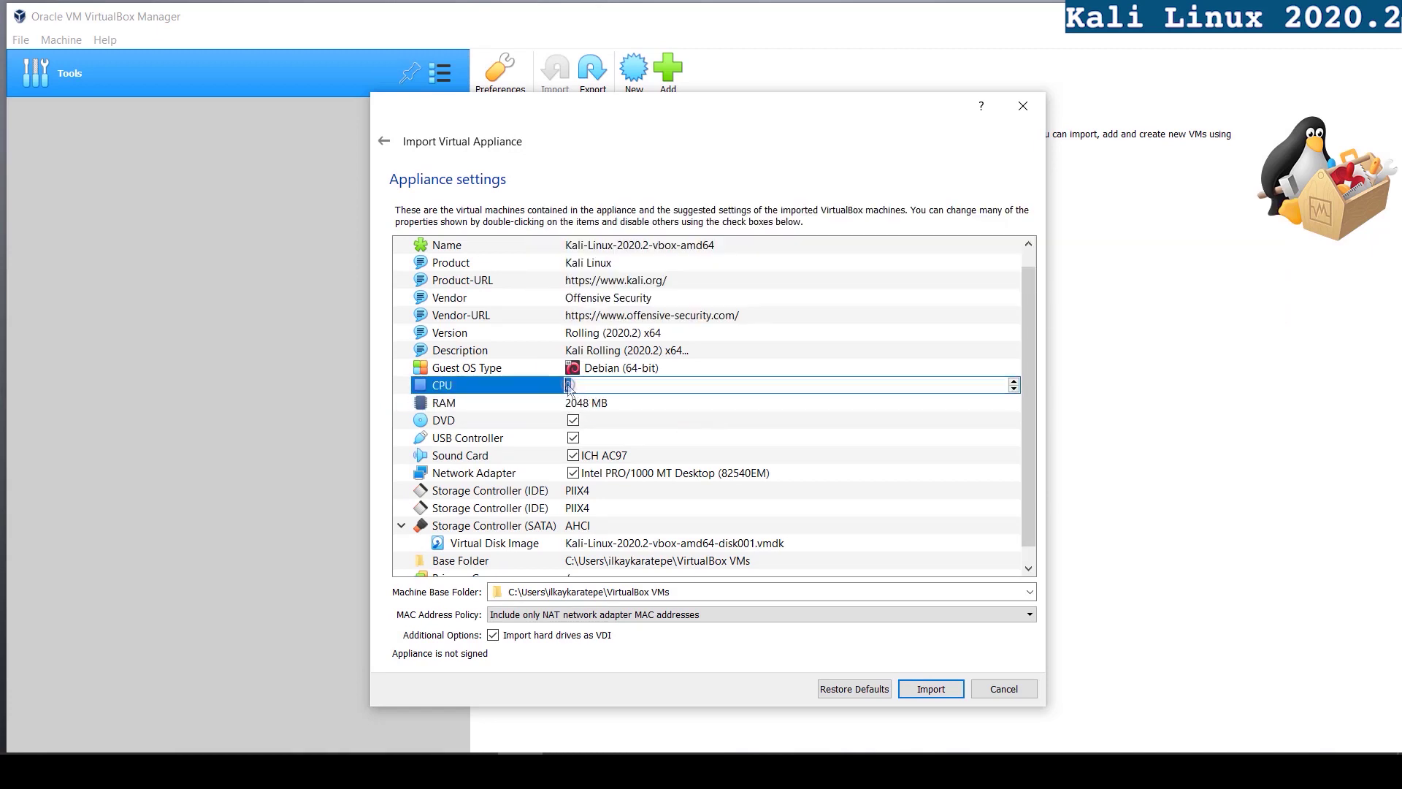
click(624, 411)
mouse_move(400, 381)
mouse_down()
mouse_move(661, 456)
mouse_move(688, 430)
mouse_up()
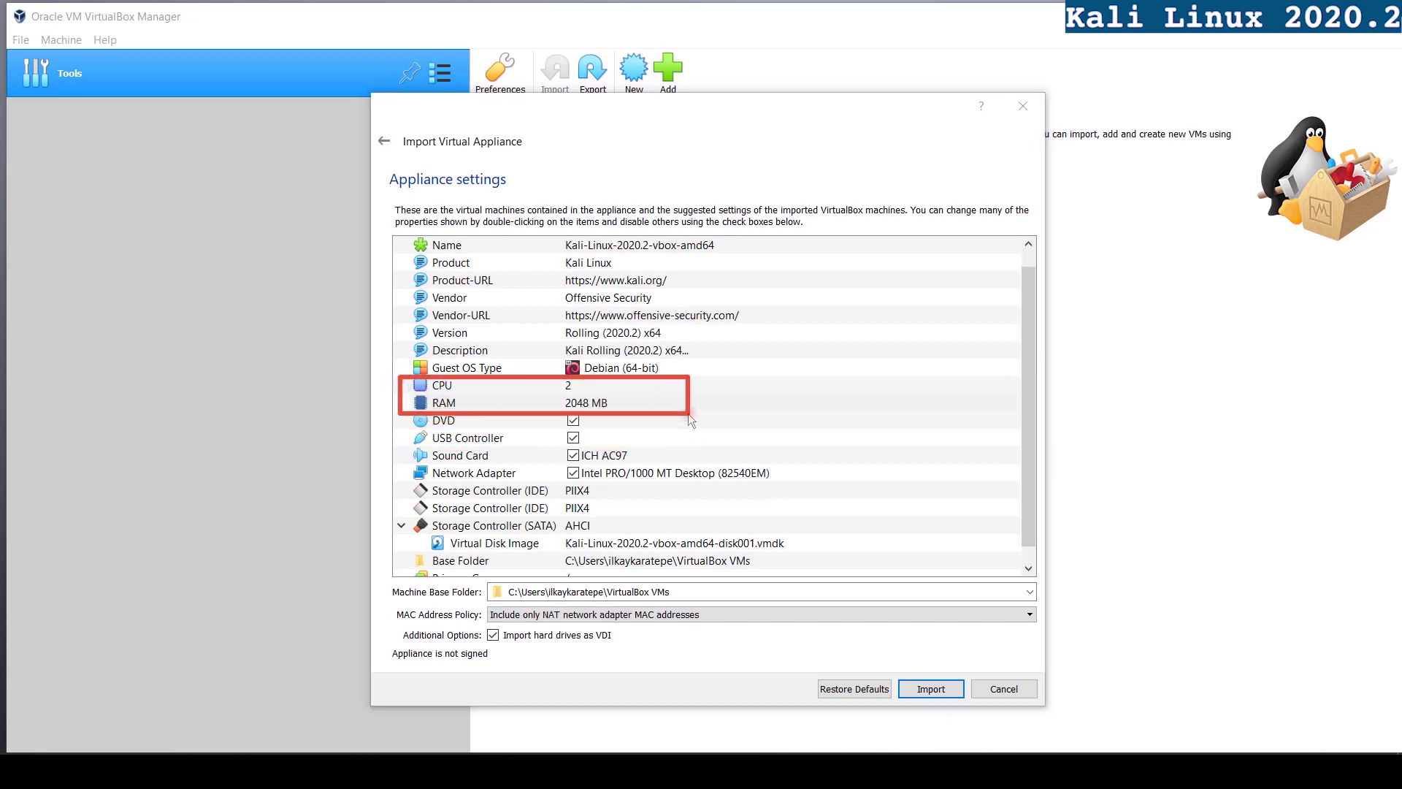
click(935, 690)
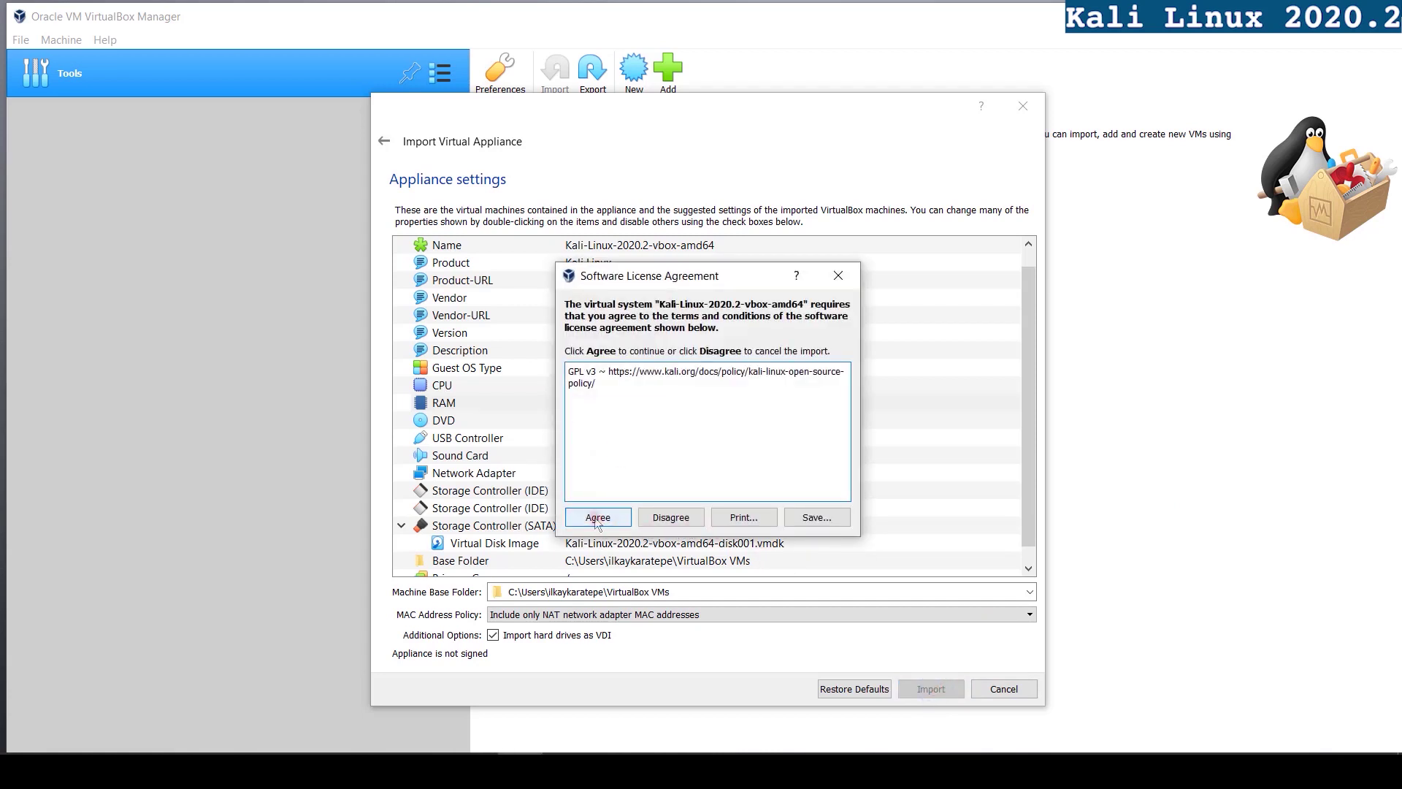
click(597, 519)
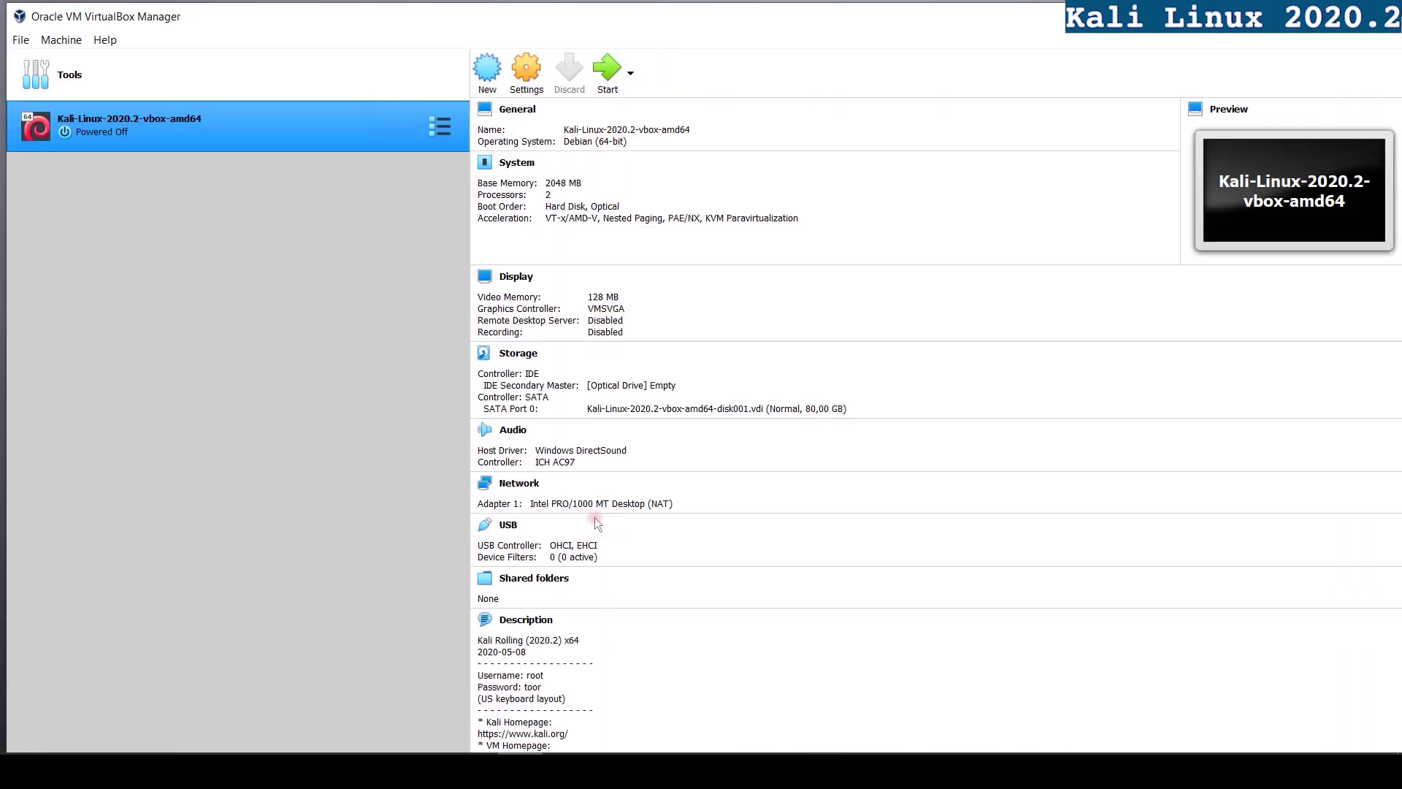
Start the Kali-Linux-2020.2-vbox-amd64 virtual machine, reposition its window and dismiss the Auto capture keyboard notice
drag(8, 89, 501, 169)
key(Escape)
double_click(200, 114)
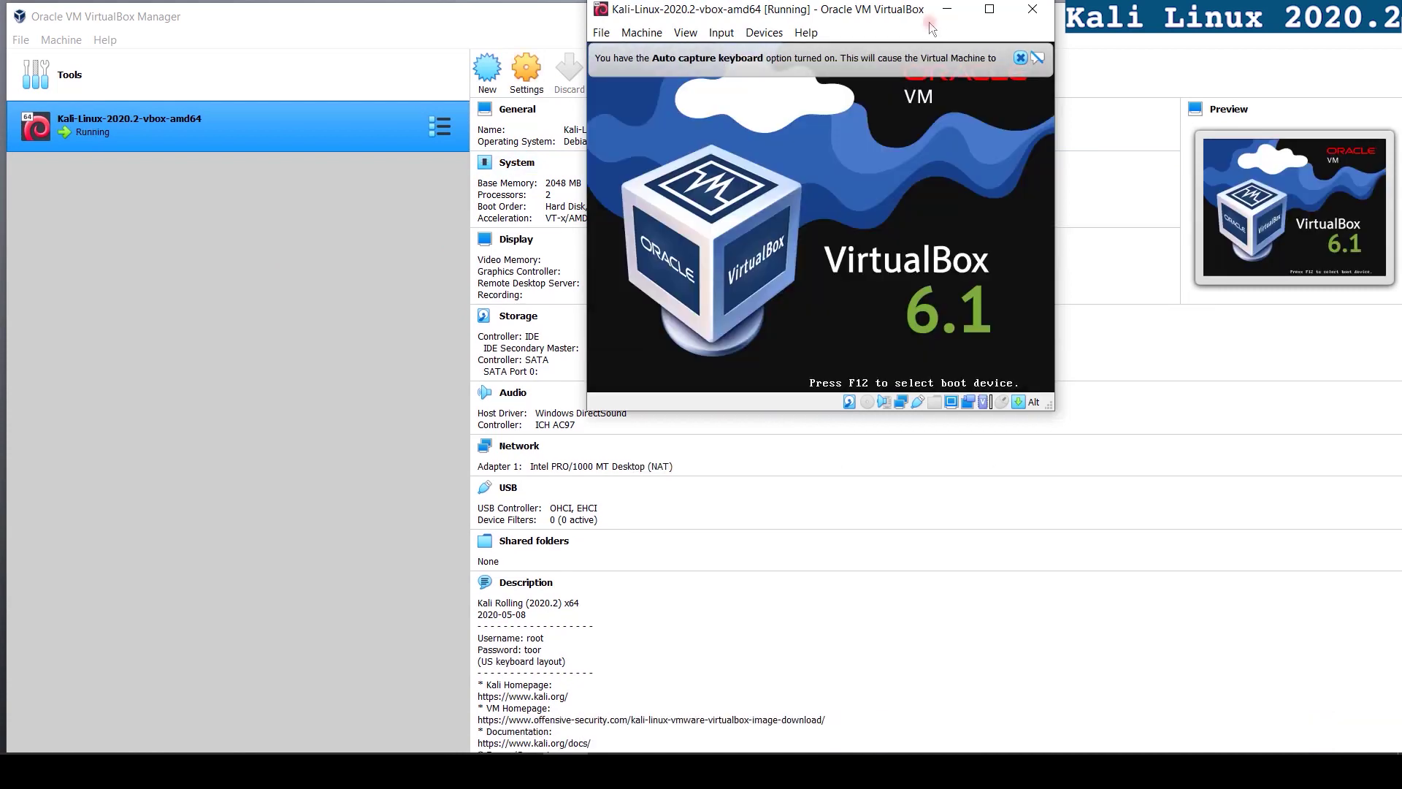
drag(879, 15, 657, 102)
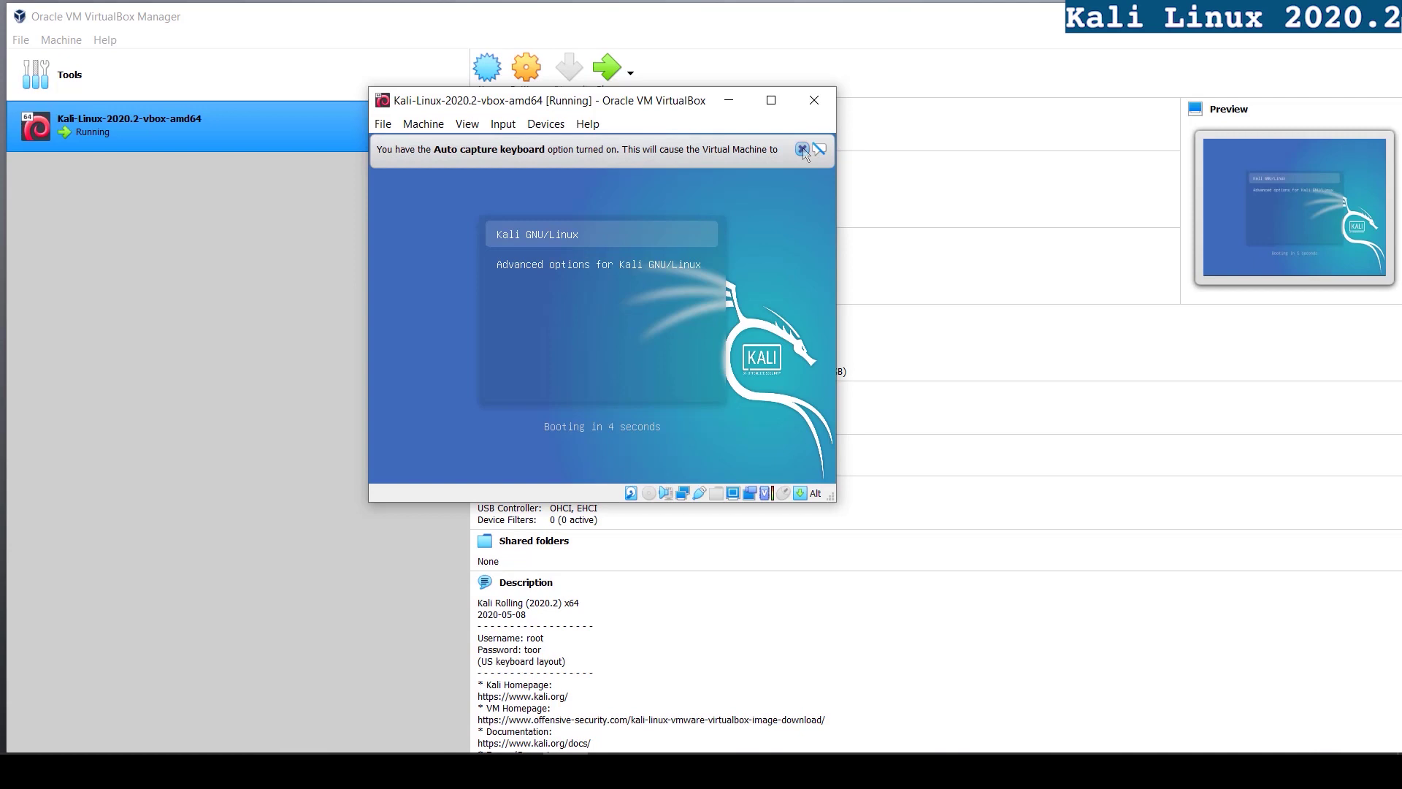
click(802, 149)
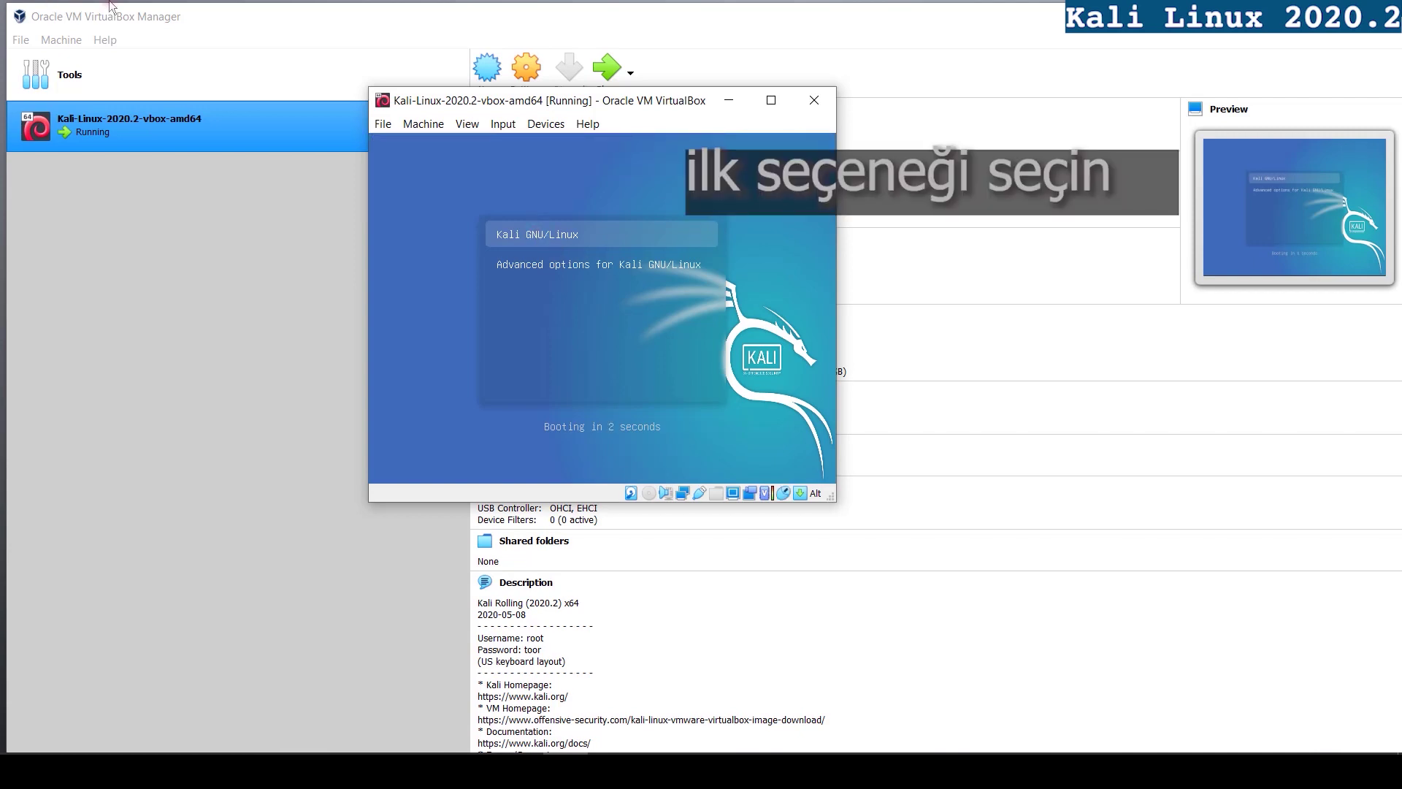
Boot the virtual machine with the Kali GNU/Linux entry of the boot menu
key(Down)
key(Up)
key(Down)
key(Up)
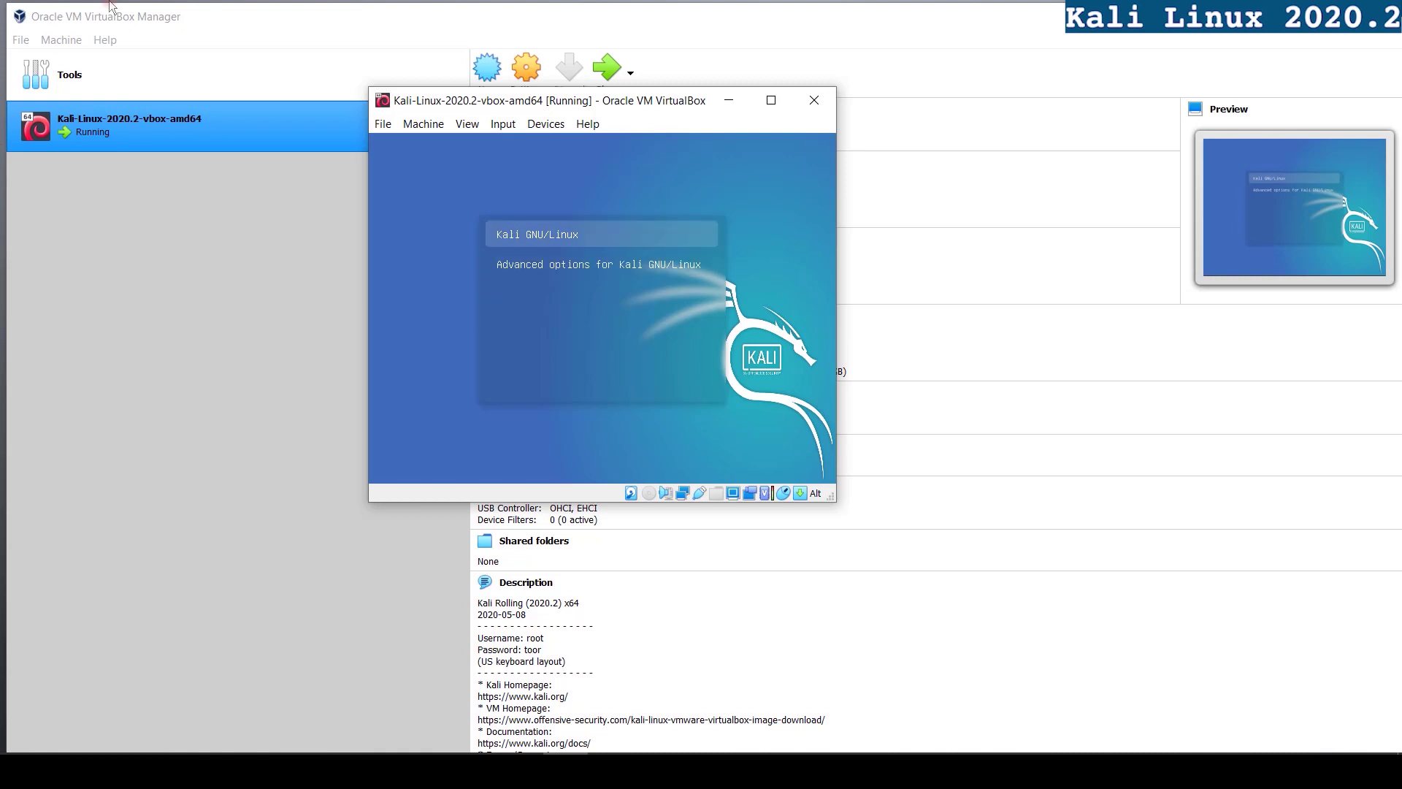
key(Return)
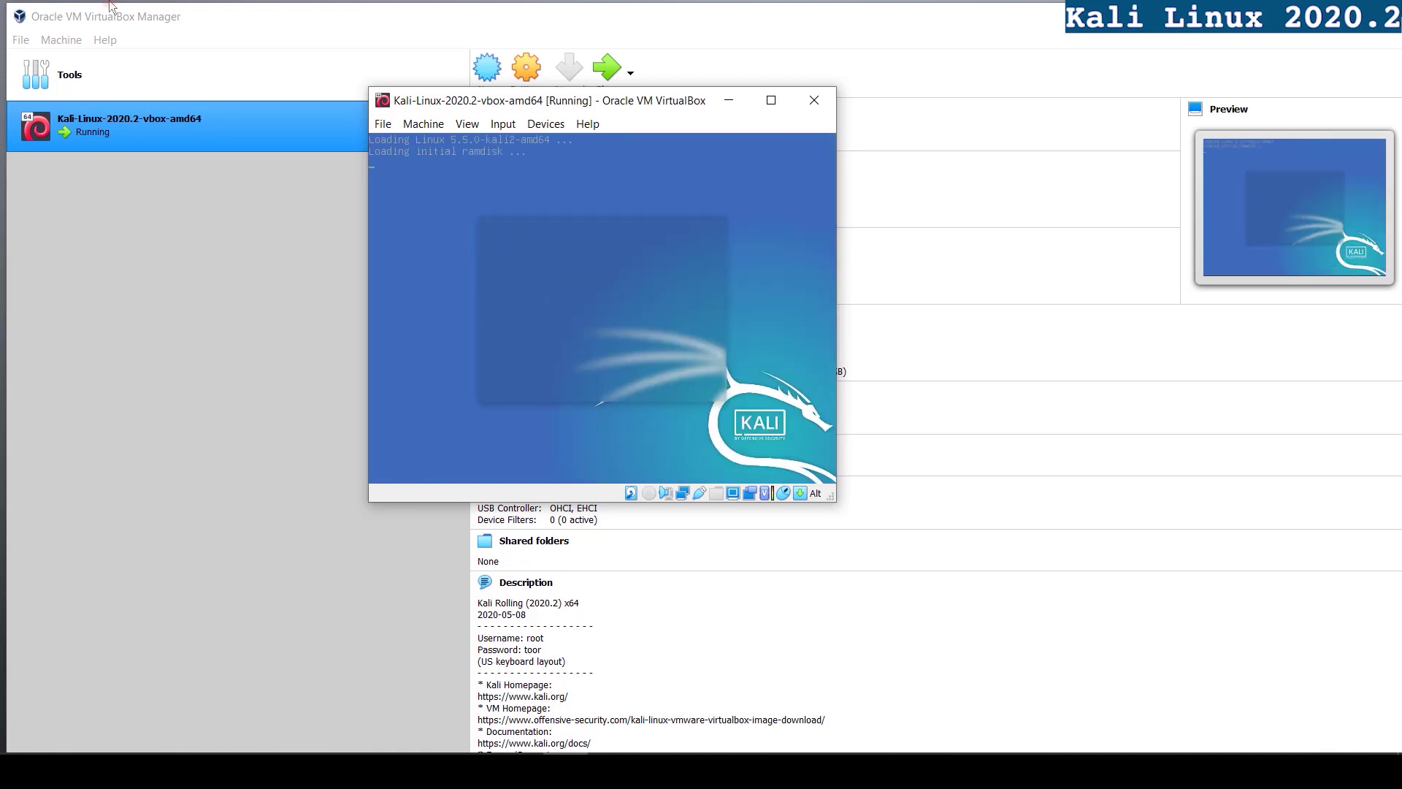
Maximize the virtual machine window and log in with the username kali and the account password
click(830, 100)
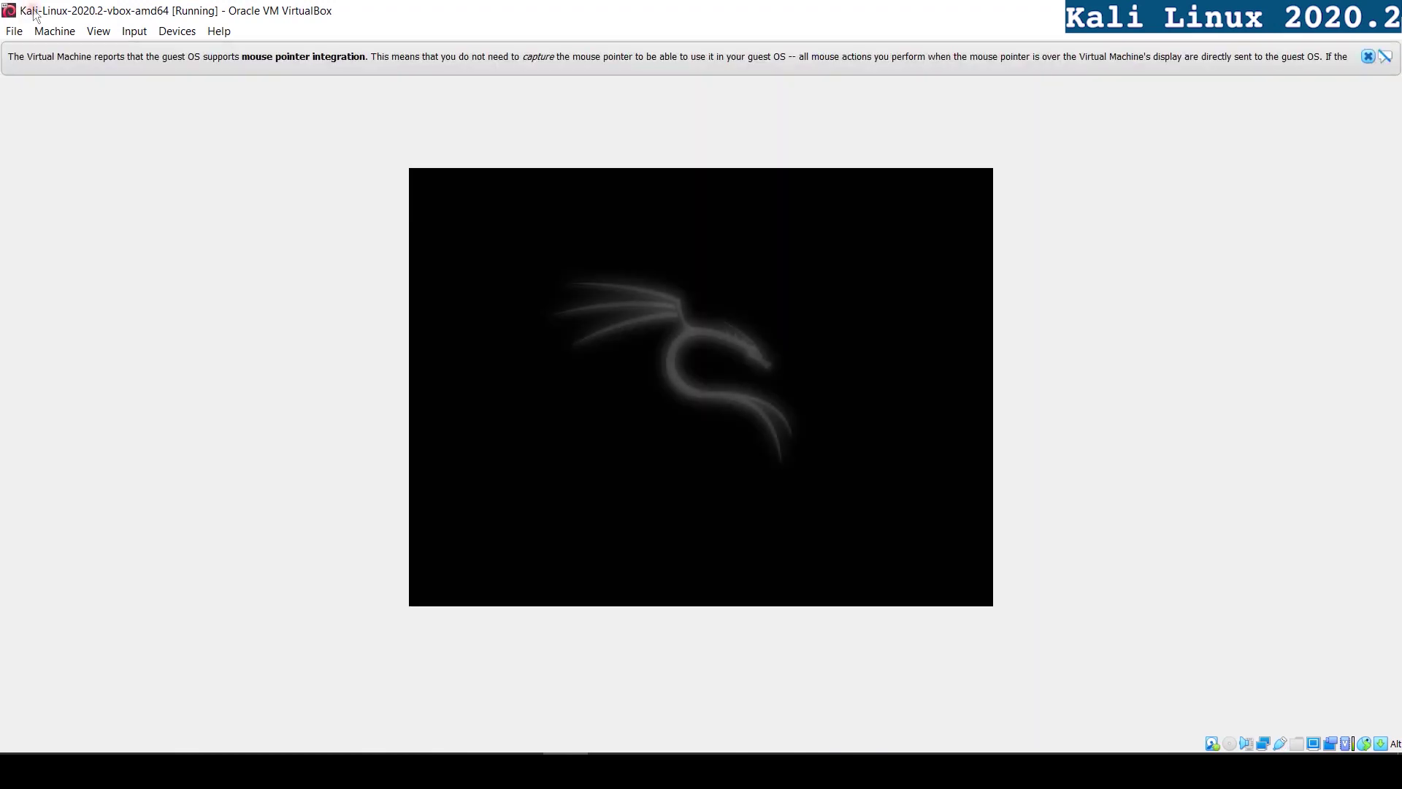
click(1367, 58)
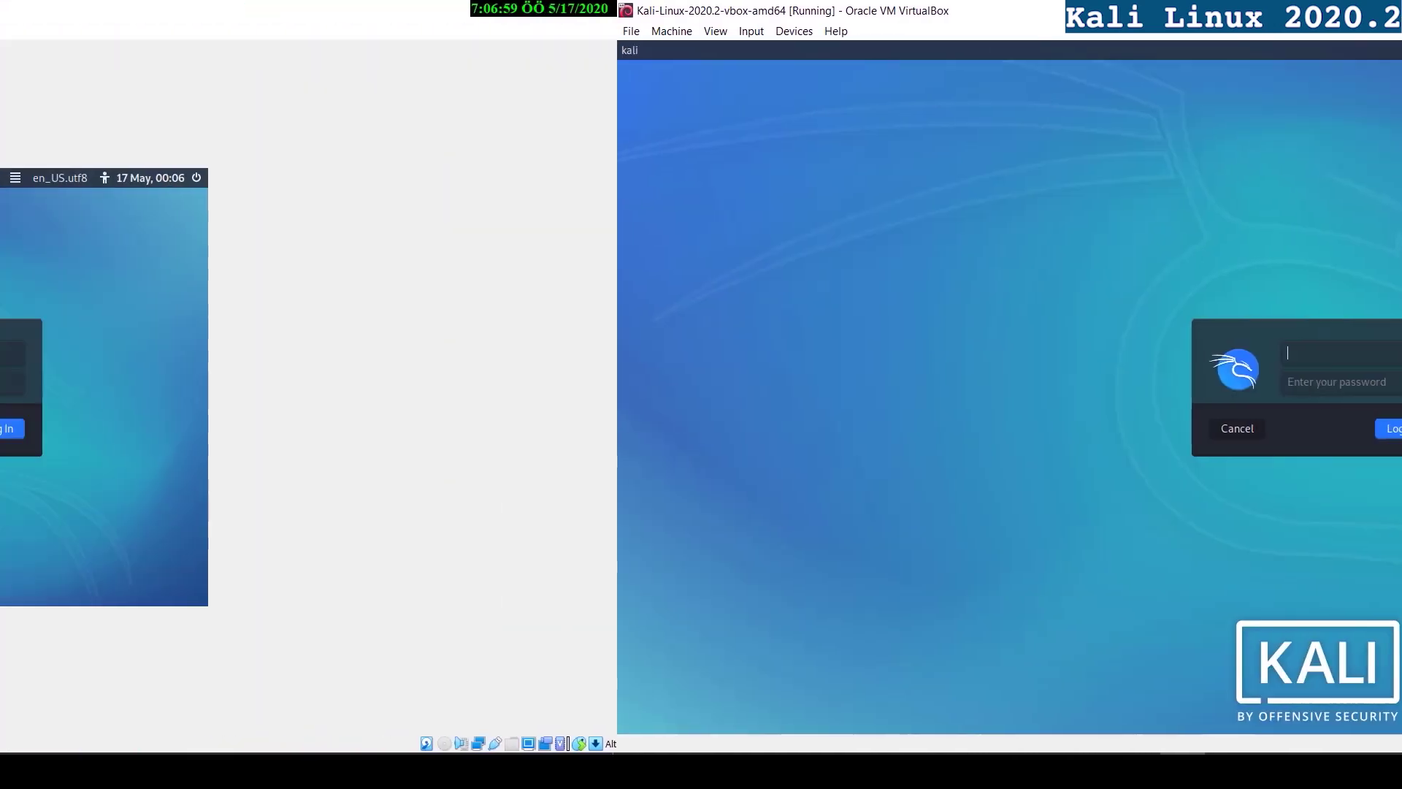
text(li)
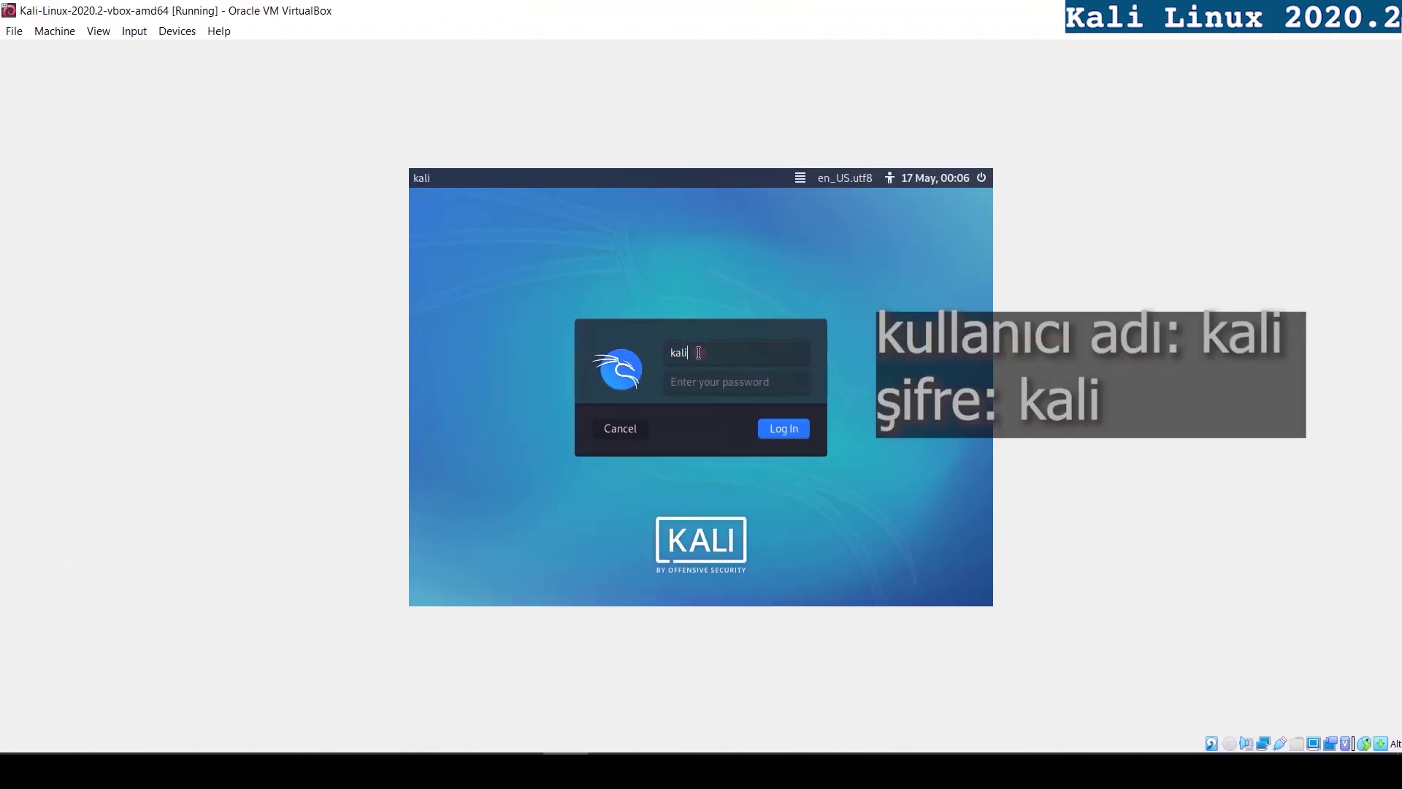
key(Tab)
text(kali)
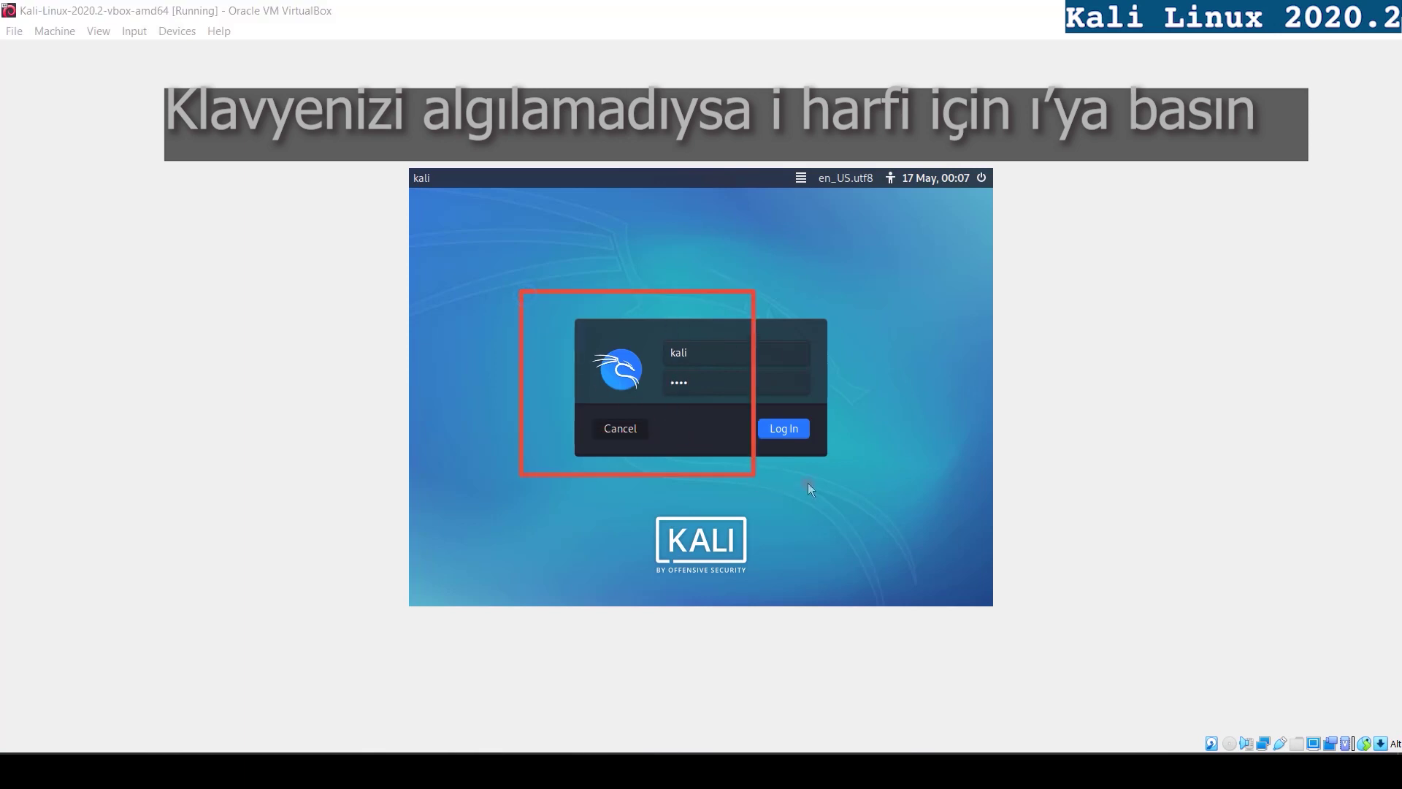
click(772, 432)
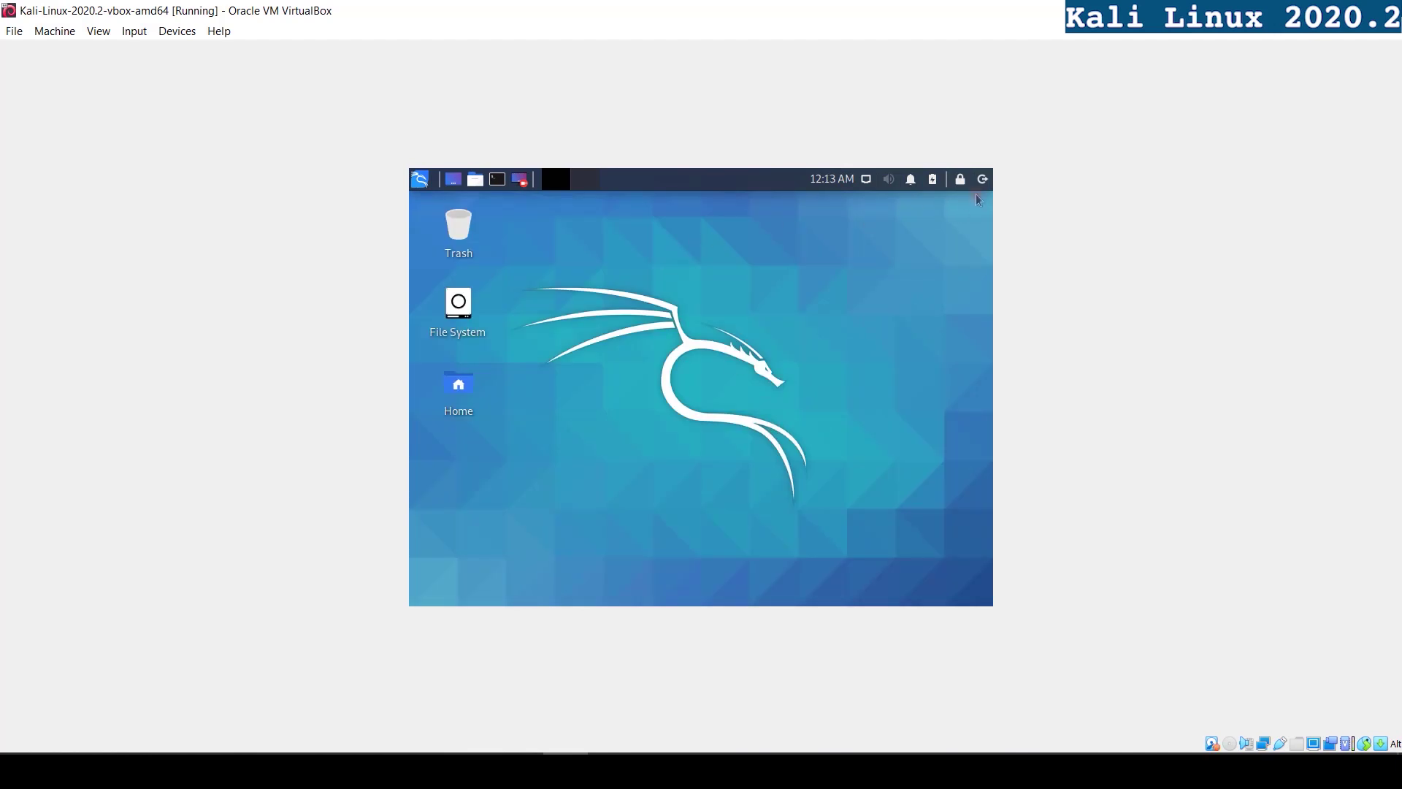
Find the Settings Manager by searching for "sett" in Kali and open the Display settings
click(422, 180)
text(se)
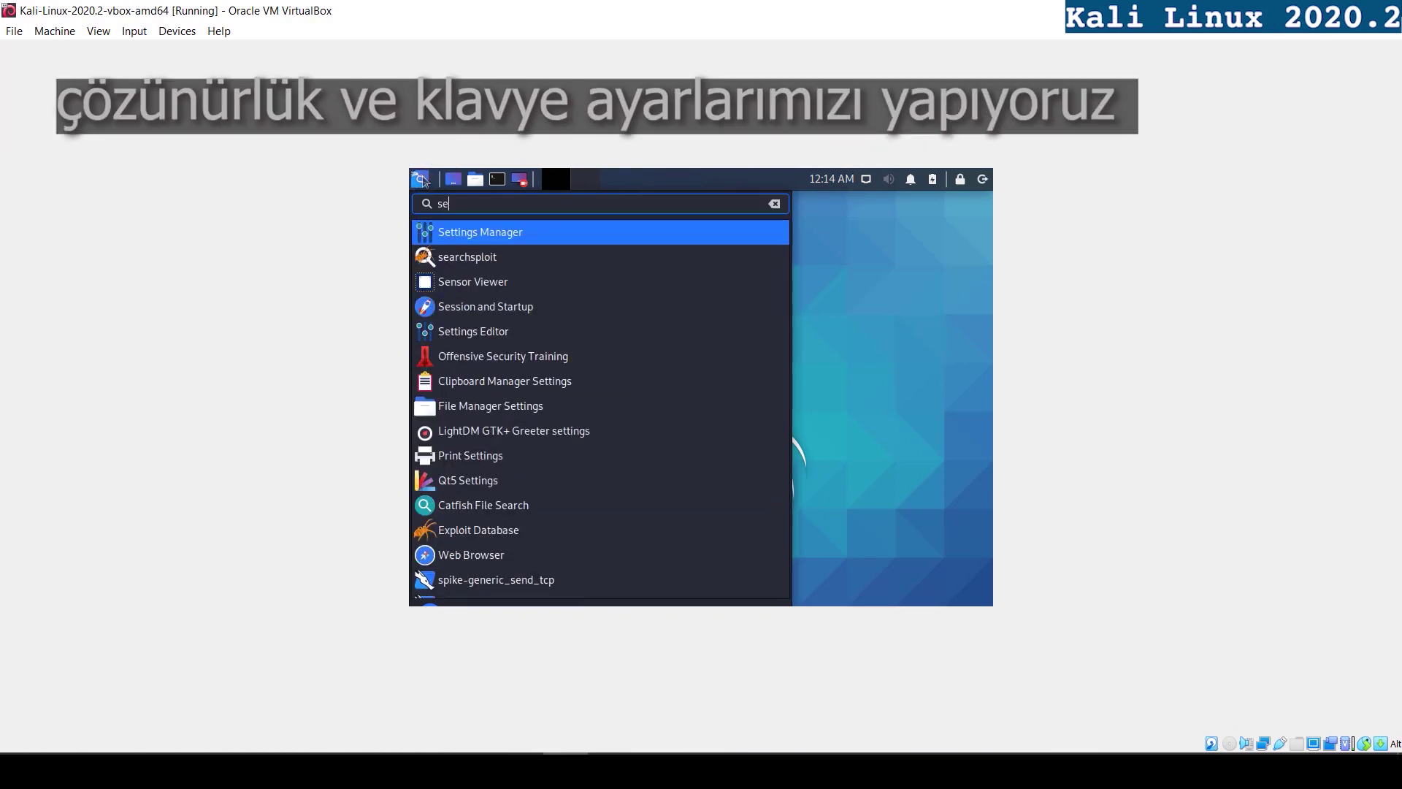
text(tt)
key(Return)
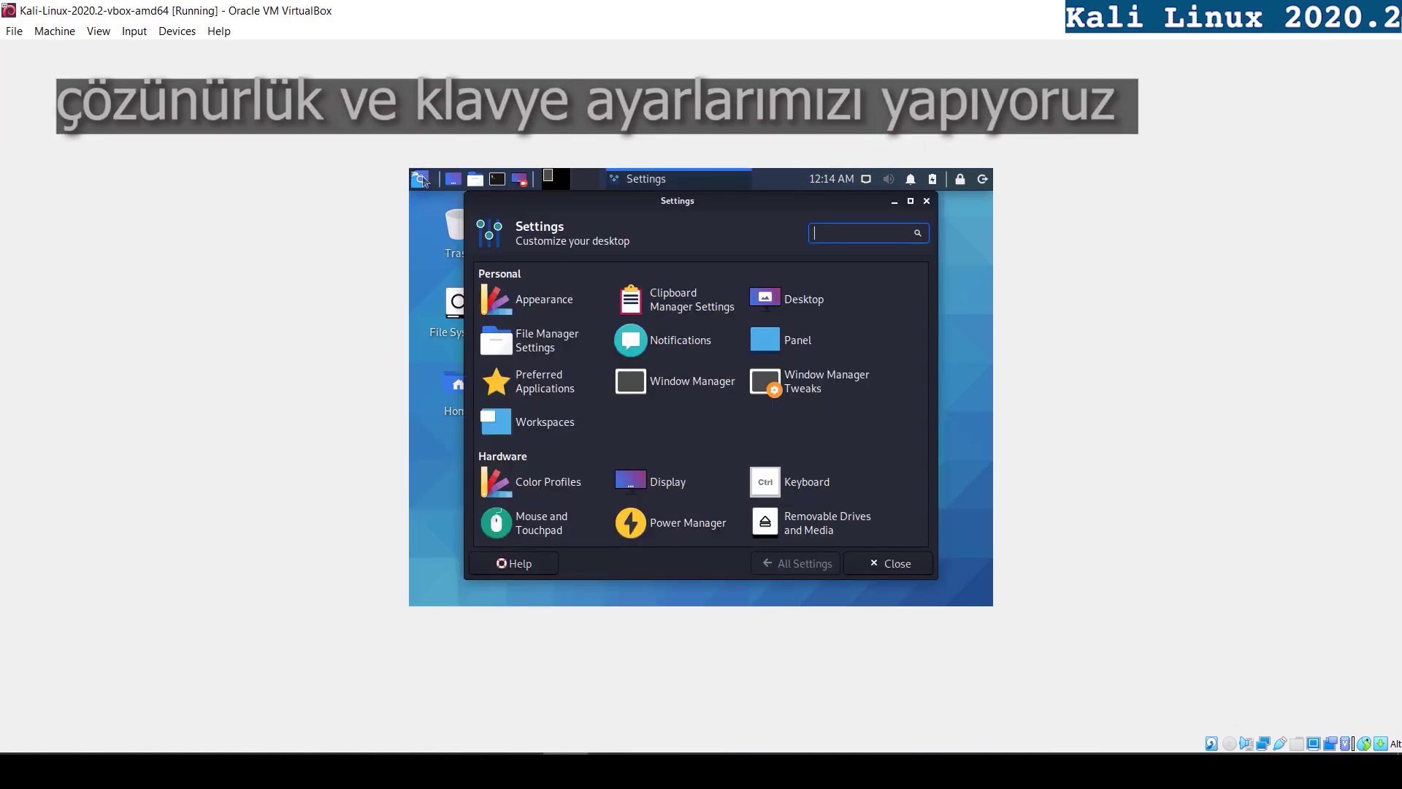
scroll(685, 460, down, 2)
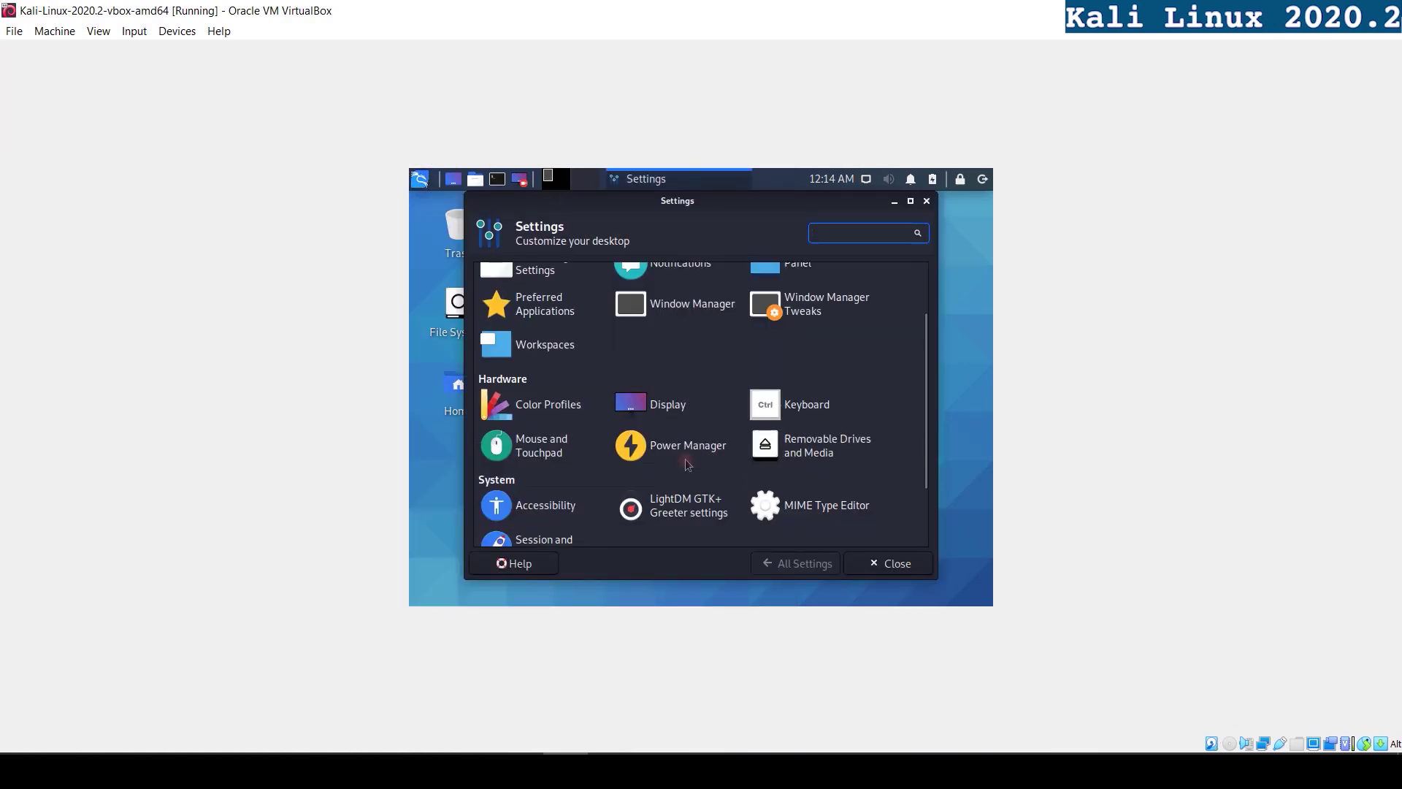
click(660, 406)
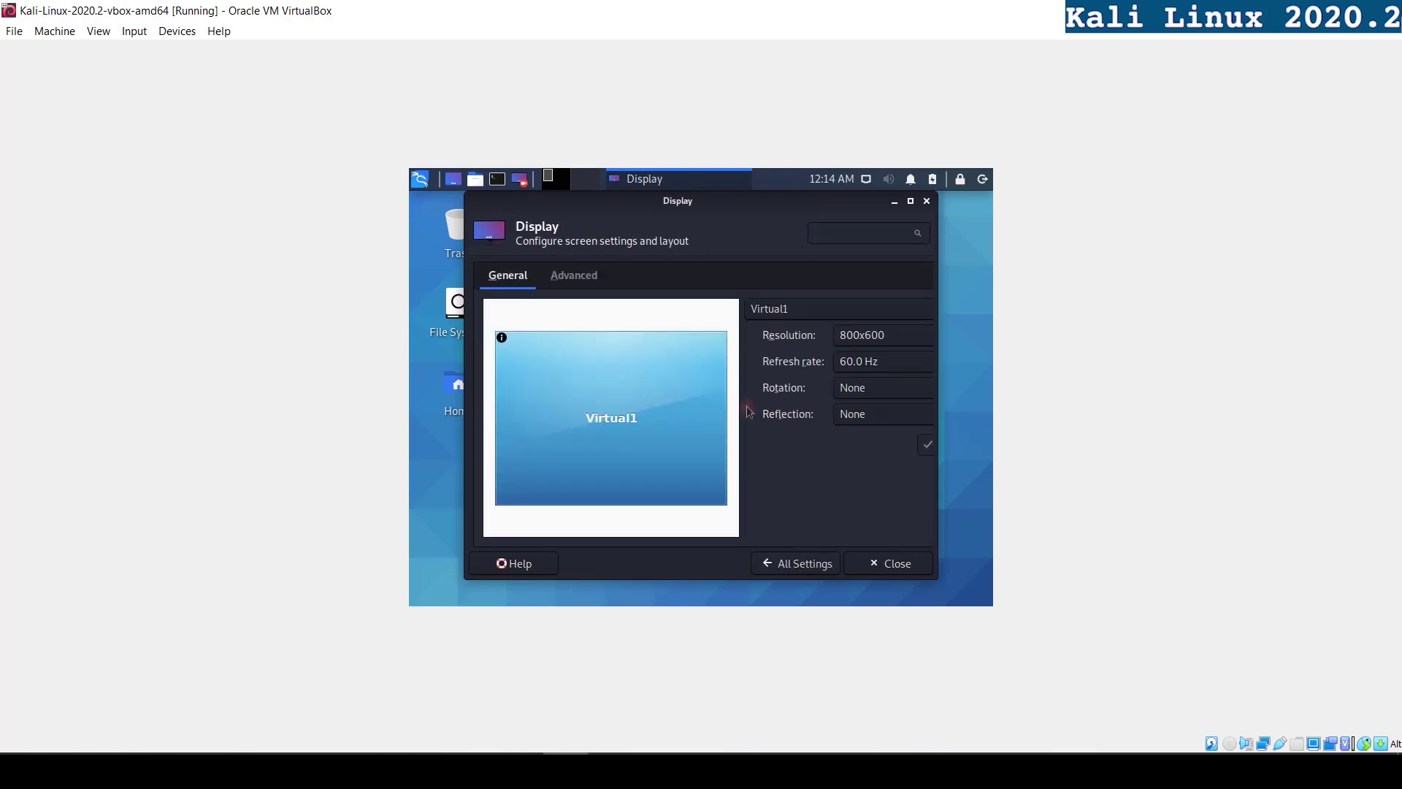
Set the Virtual1 display's resolution to 1920x1440 and apply the change
click(891, 344)
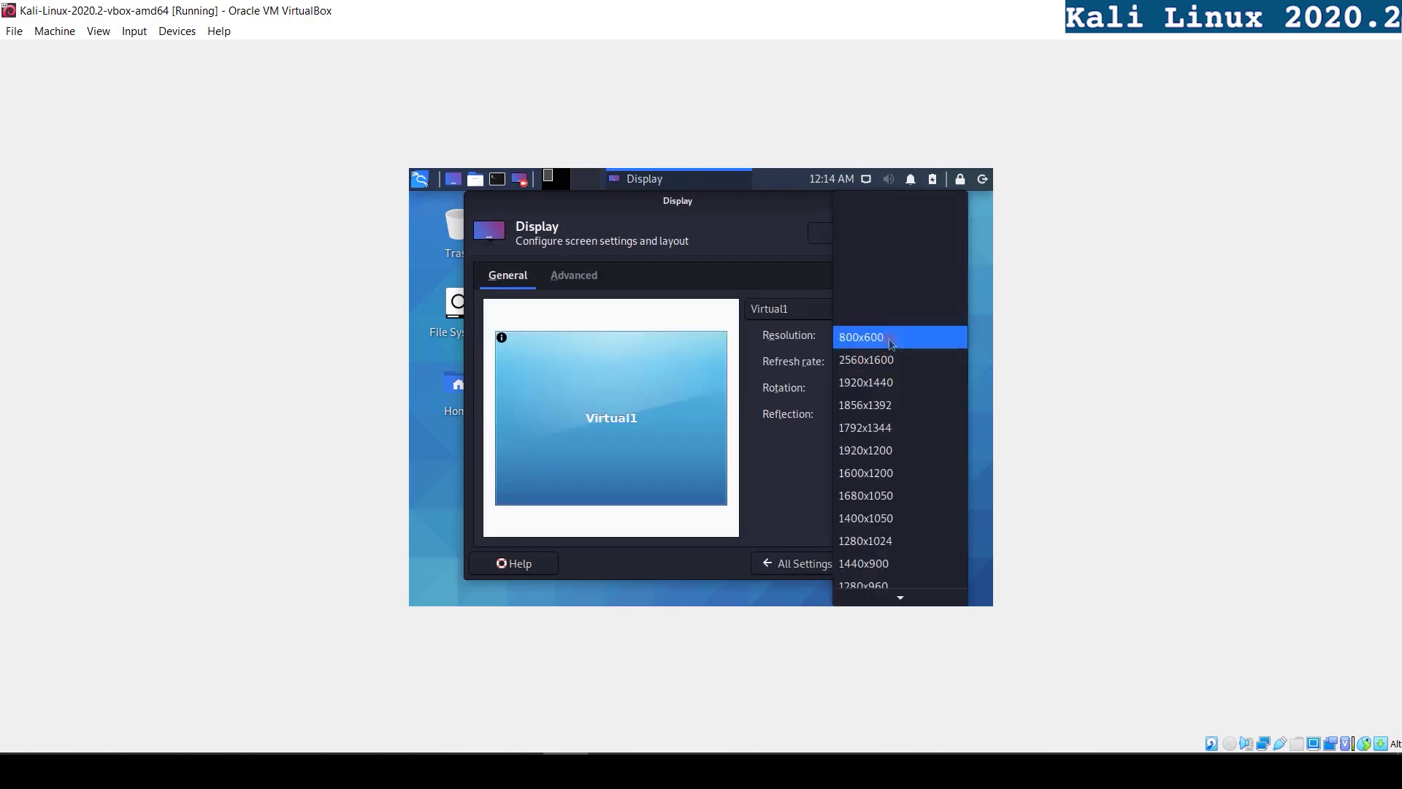
click(891, 337)
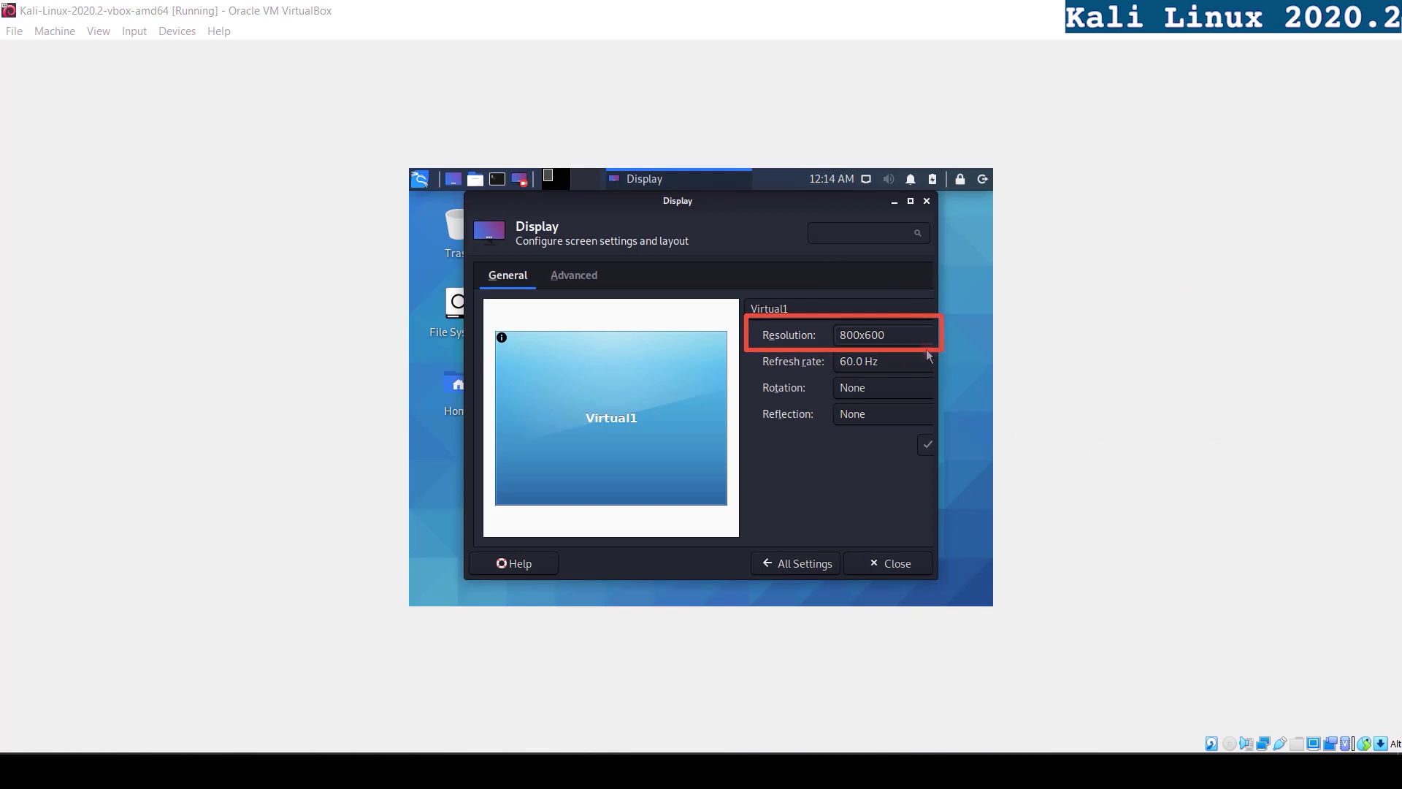
click(905, 337)
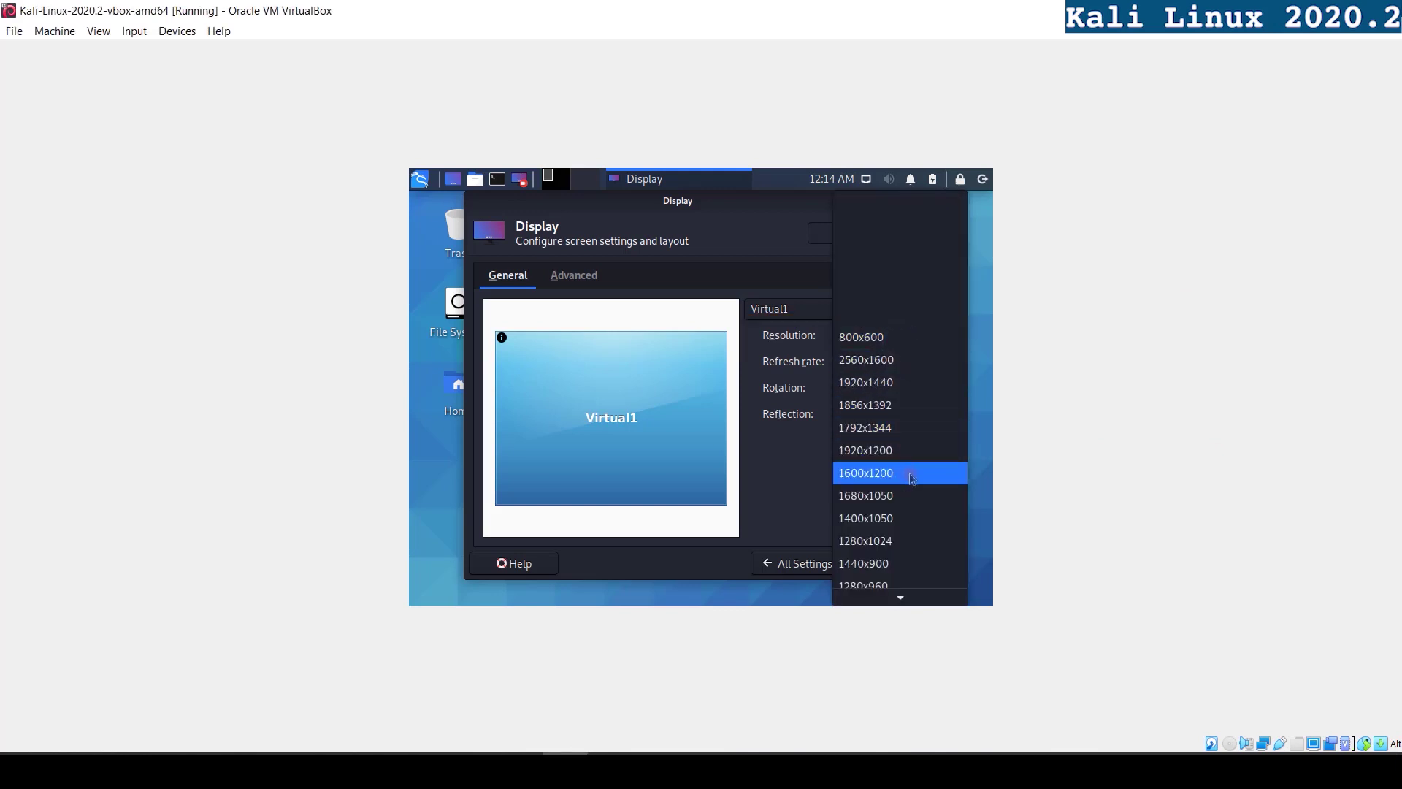
scroll(906, 520, down, 1)
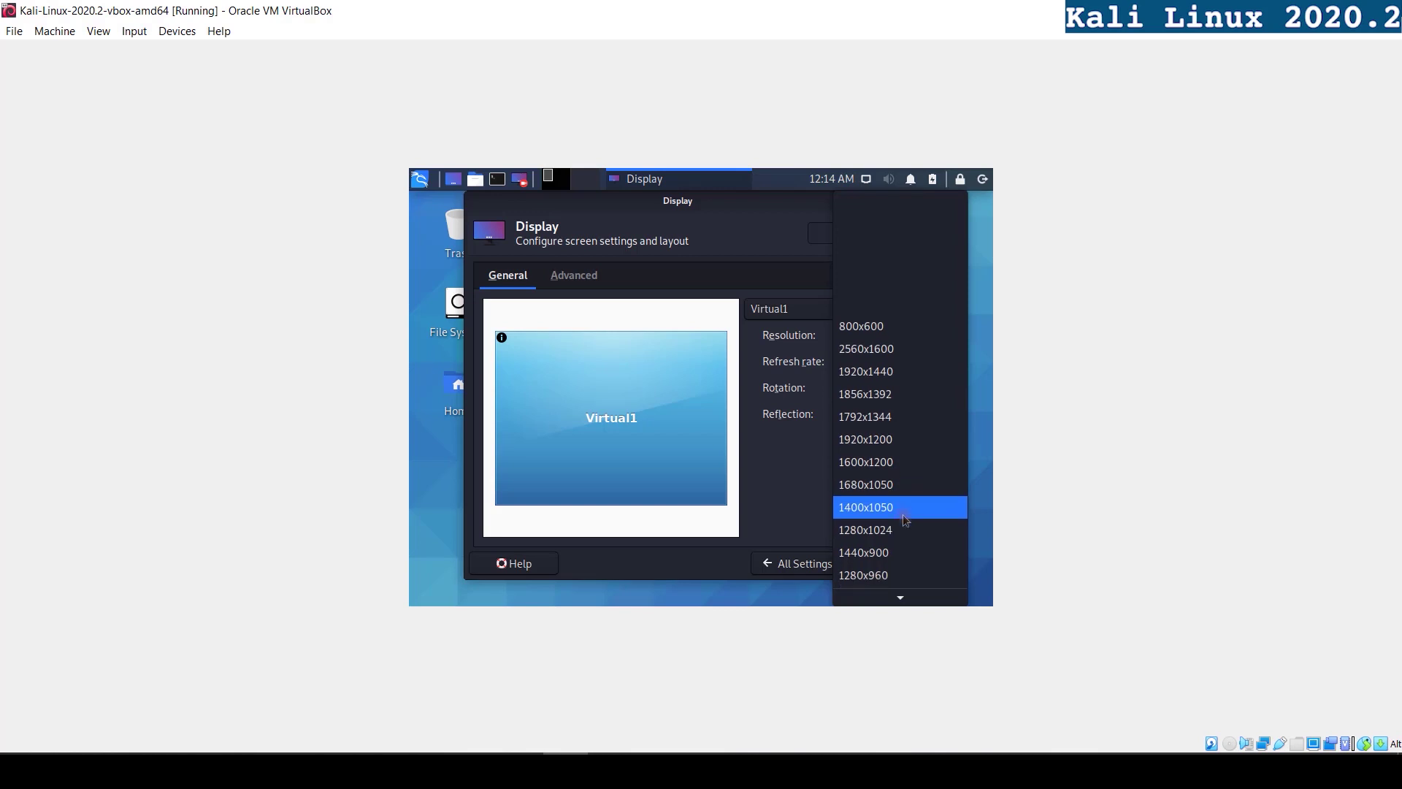
click(892, 361)
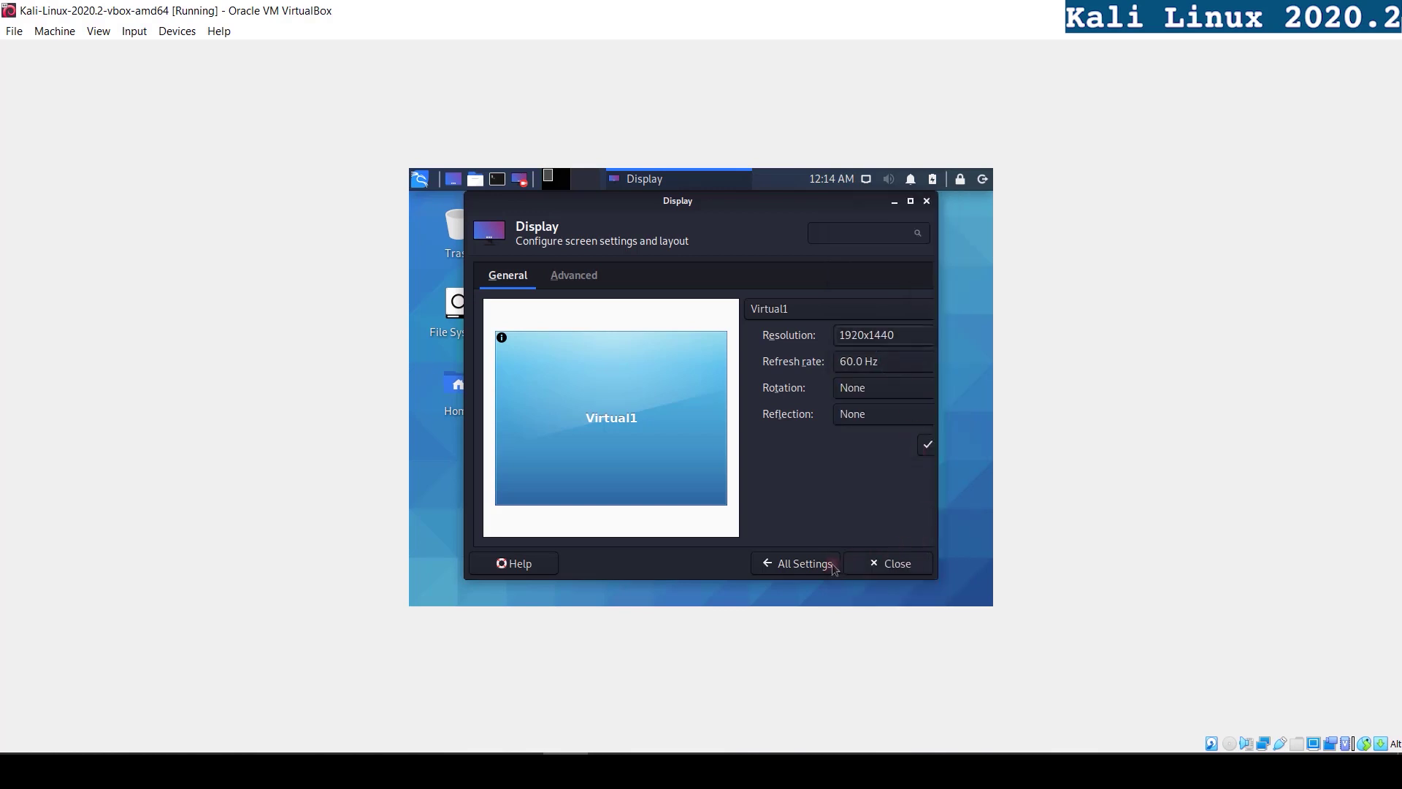
click(927, 445)
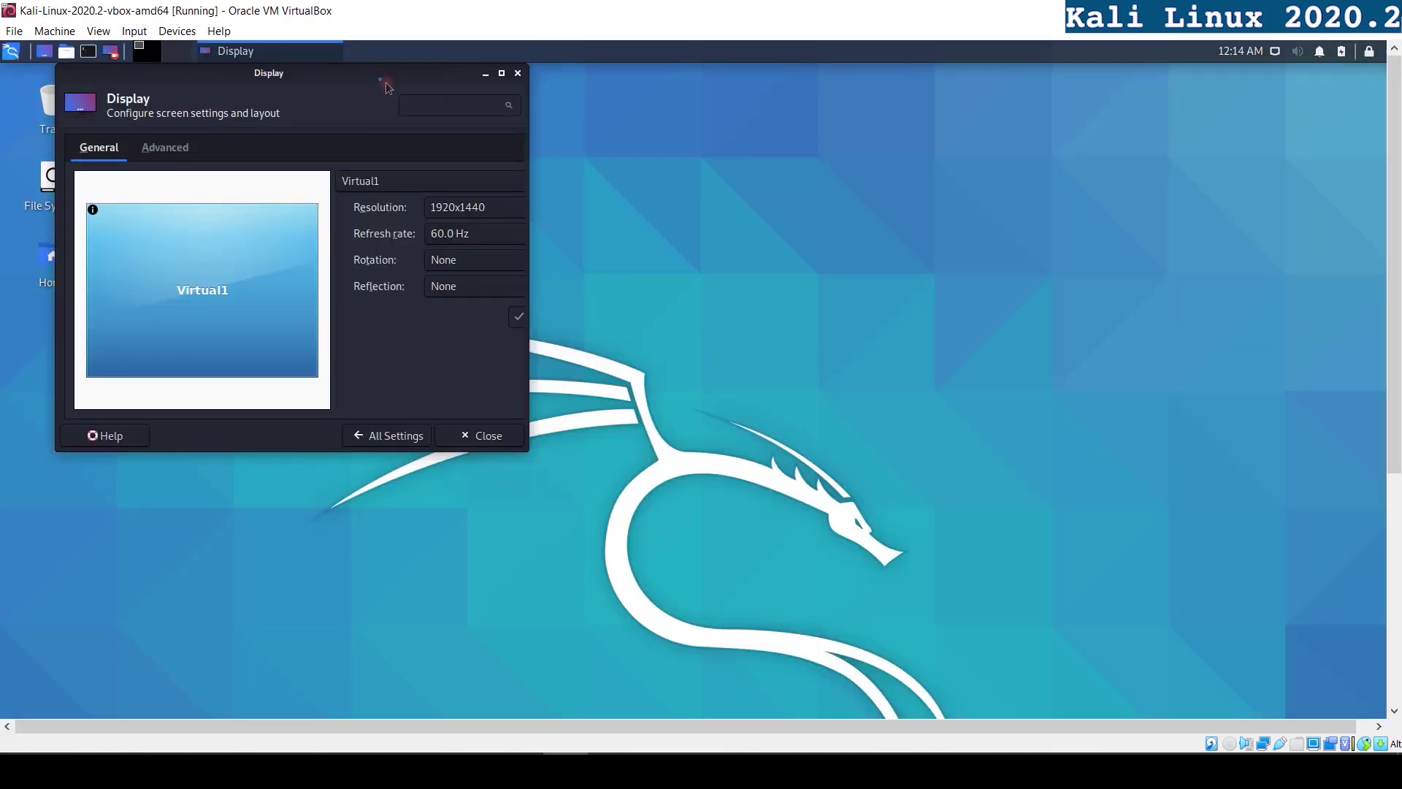
Find the Keyboard settings by searching all settings for "key", and show the keyboard layout options in an enlarged window
drag(380, 73, 640, 200)
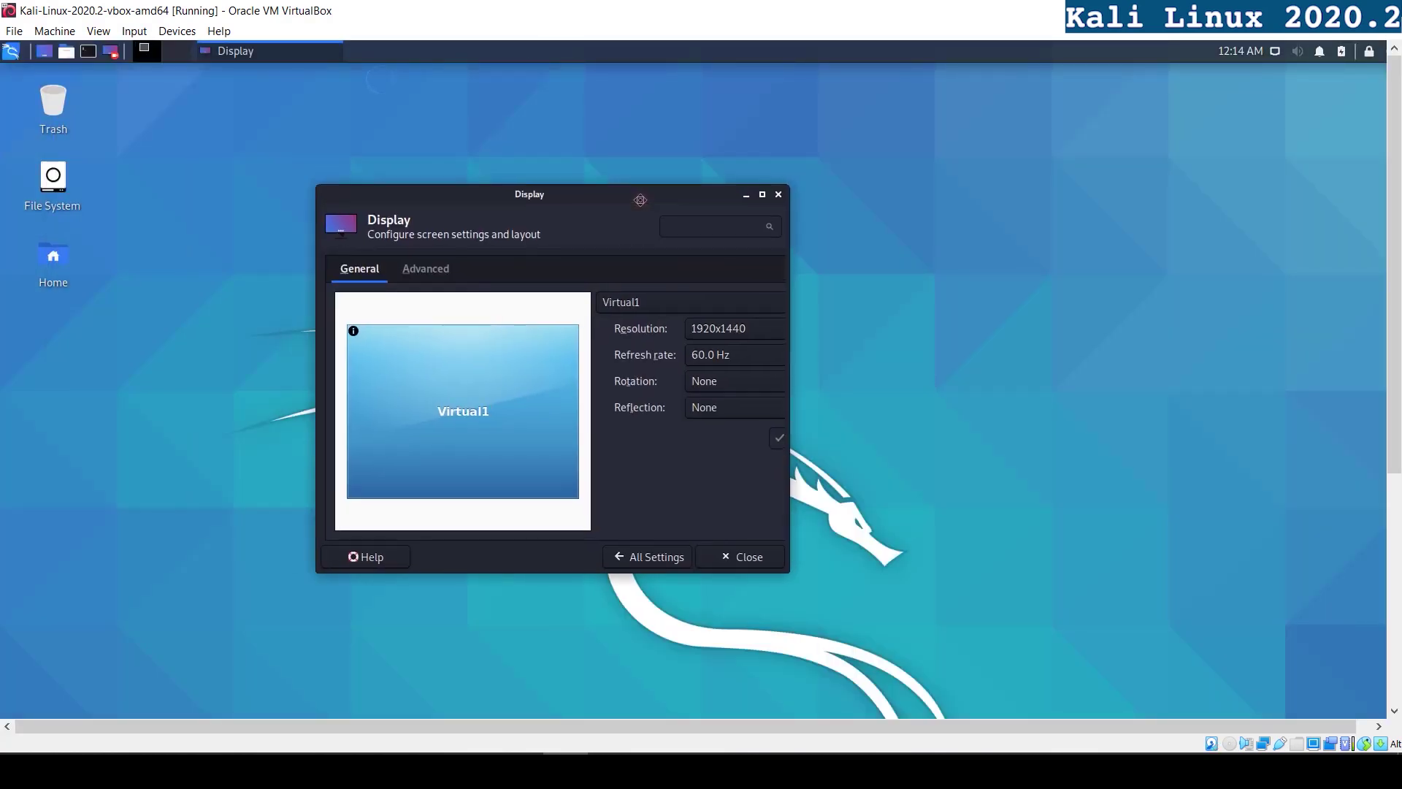
click(647, 561)
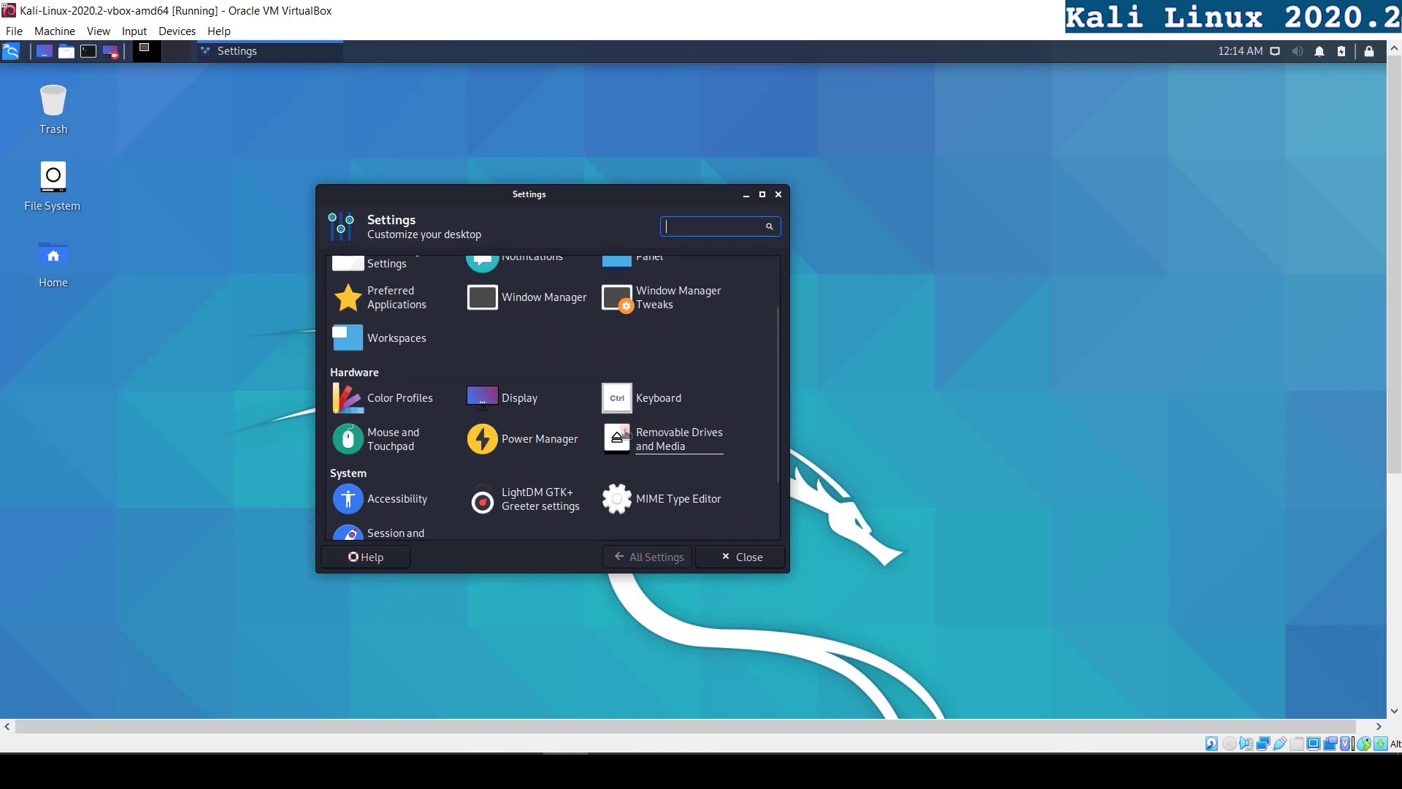
scroll(671, 343, up, 2)
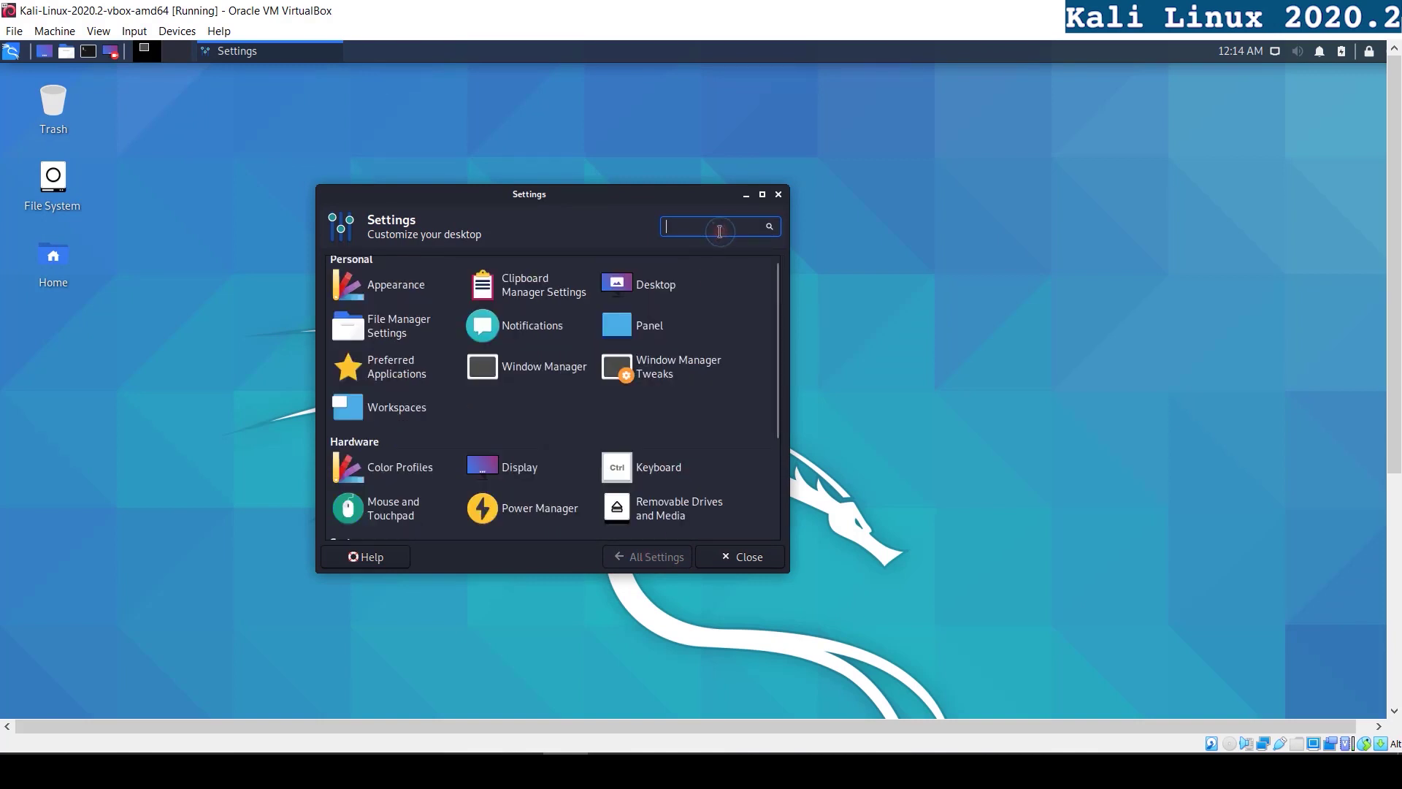
text(key)
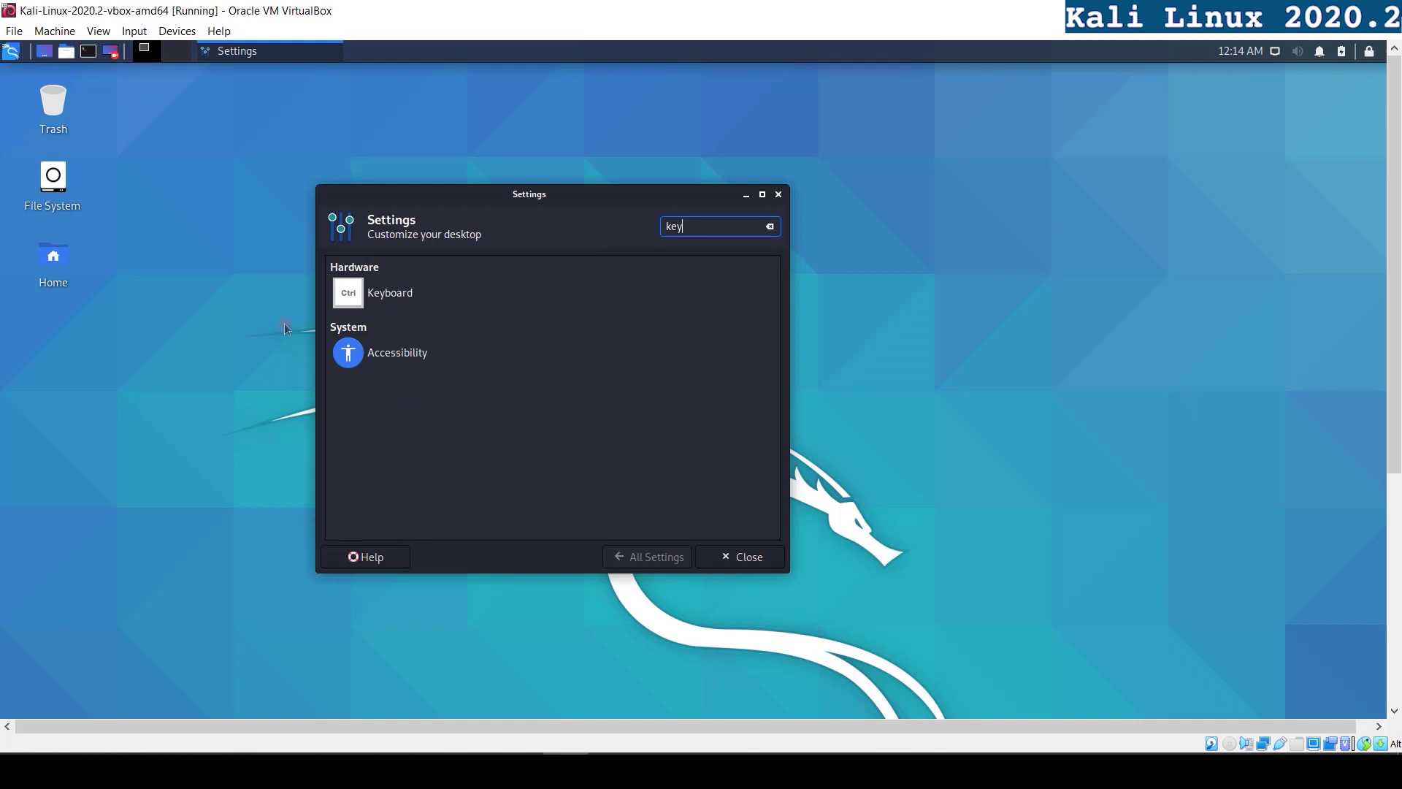
click(385, 294)
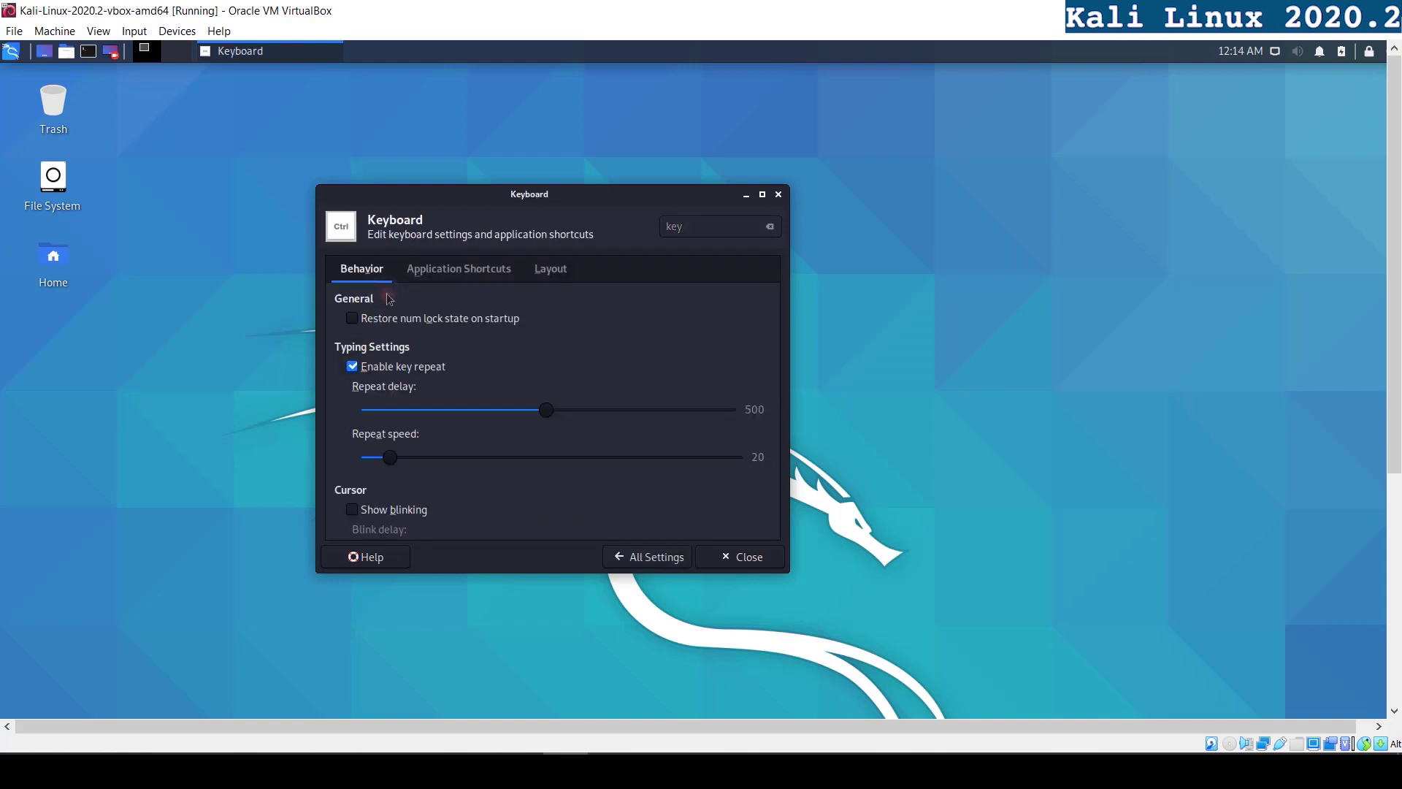
click(551, 276)
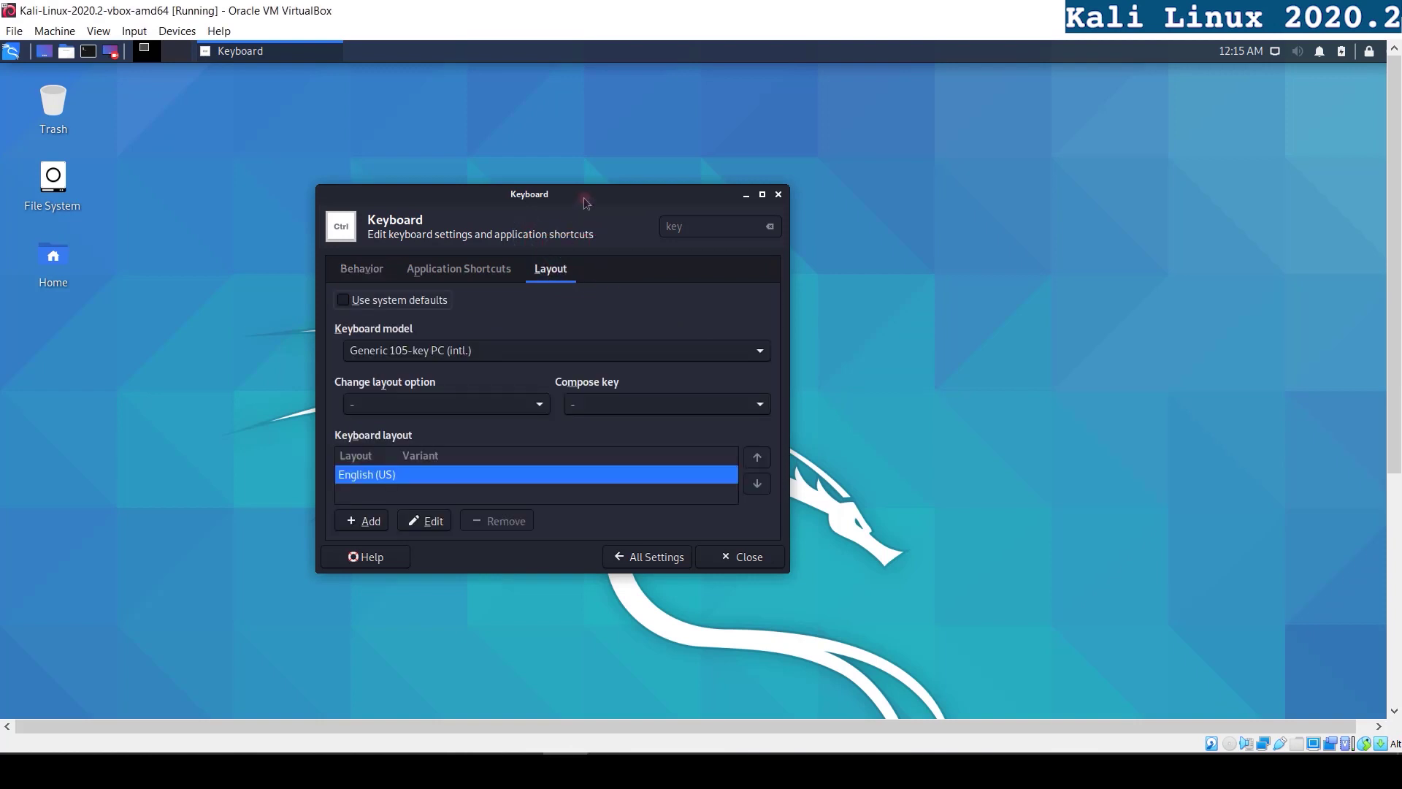
click(753, 446)
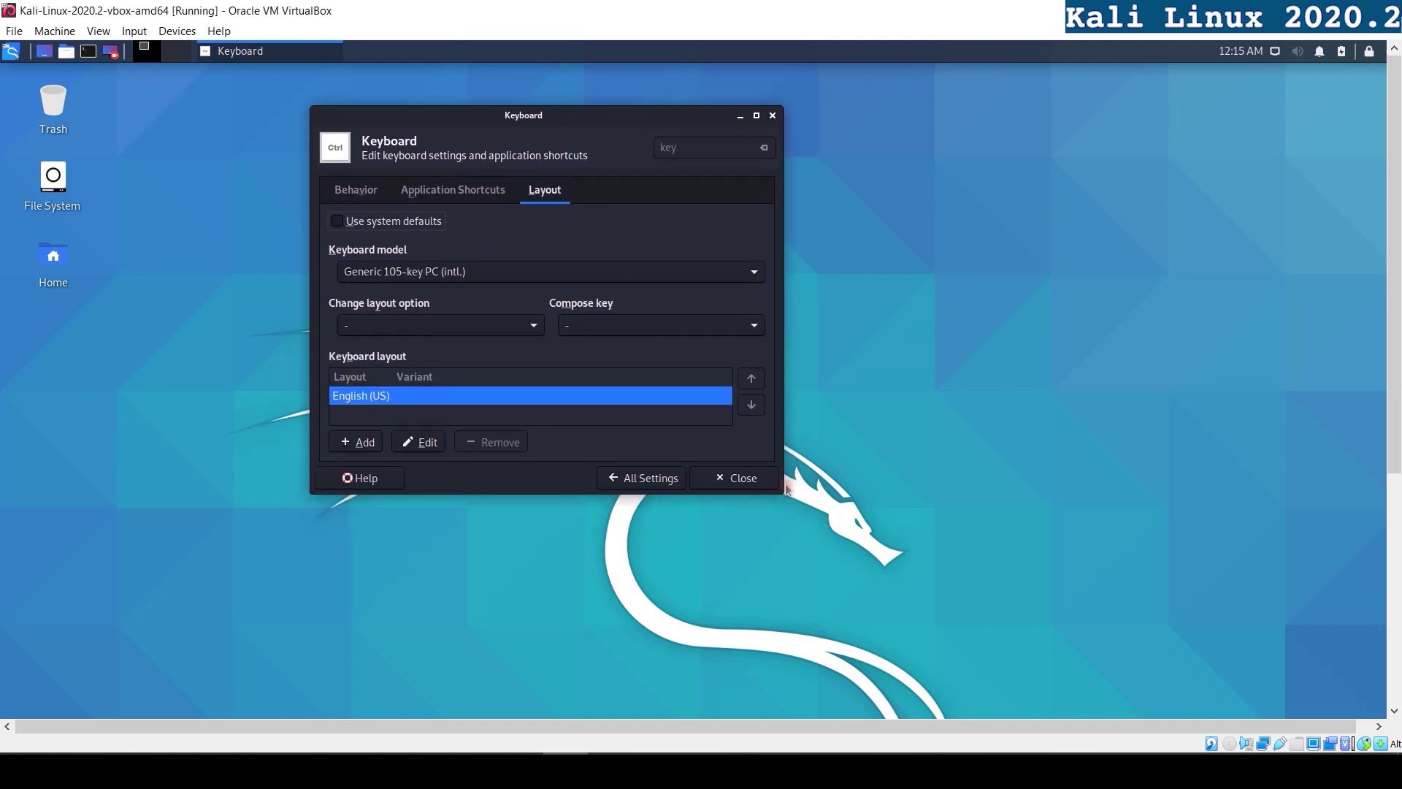
drag(793, 504, 978, 632)
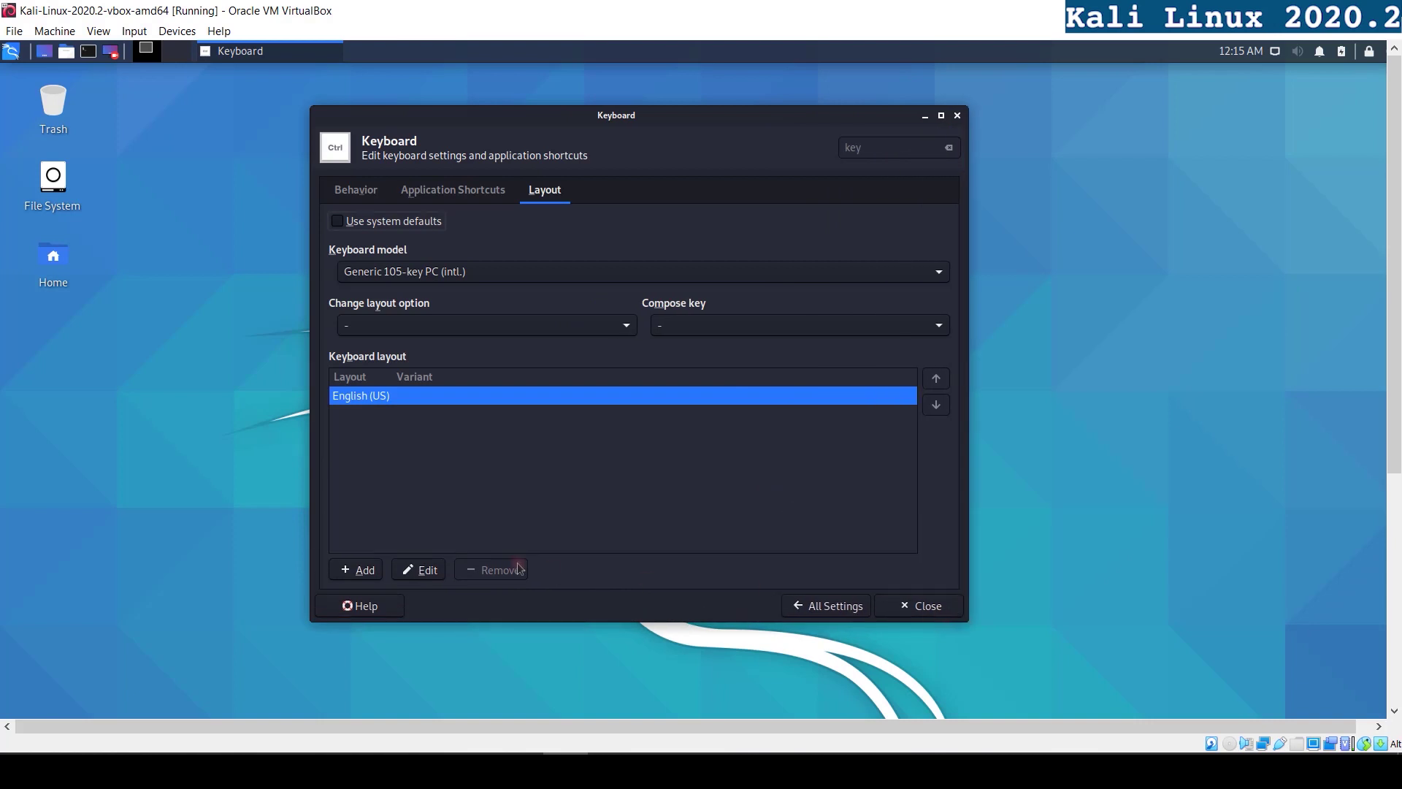
Add the Turkish (intl., with dead keys) variant to the keyboard layout list
click(366, 574)
scroll(734, 580, down, 8)
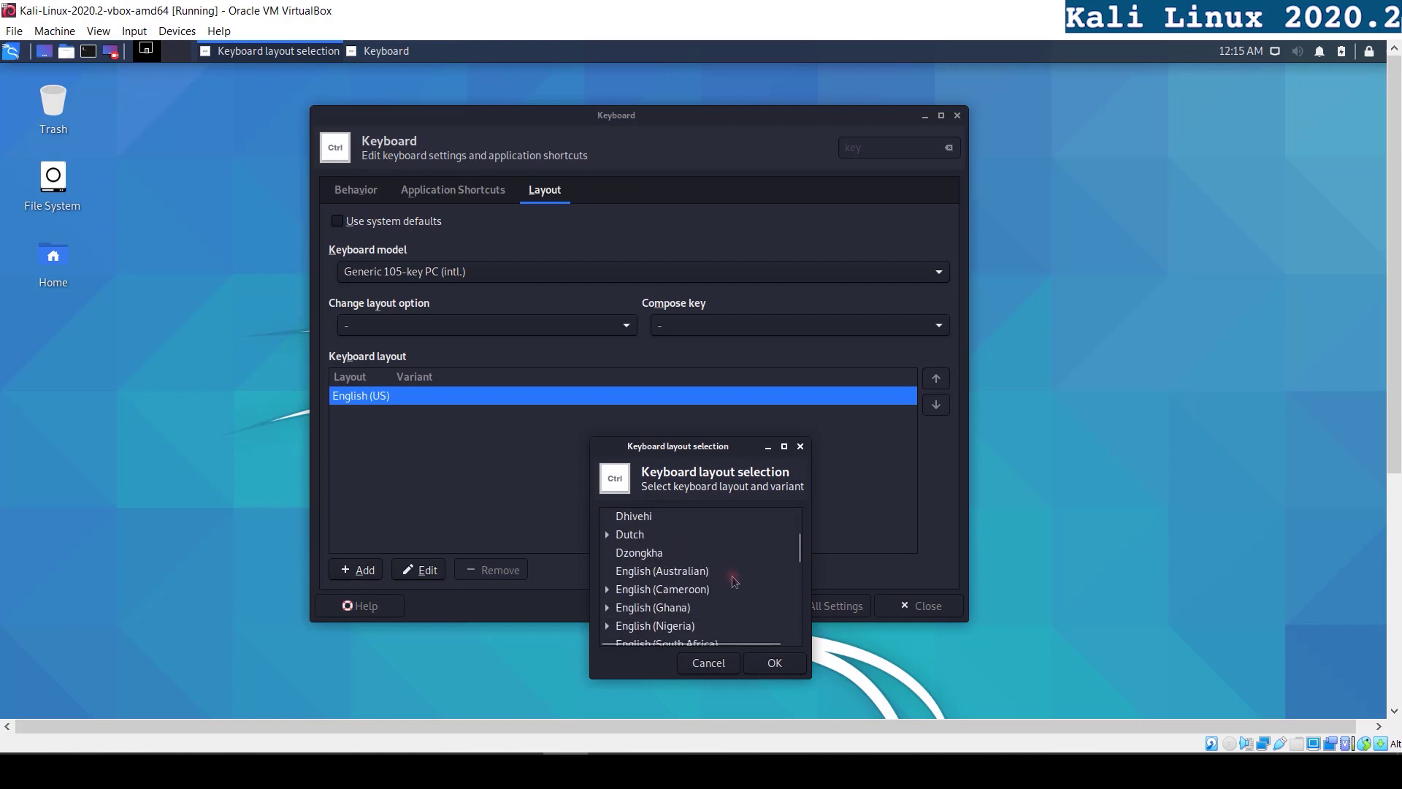
scroll(734, 580, down, 15)
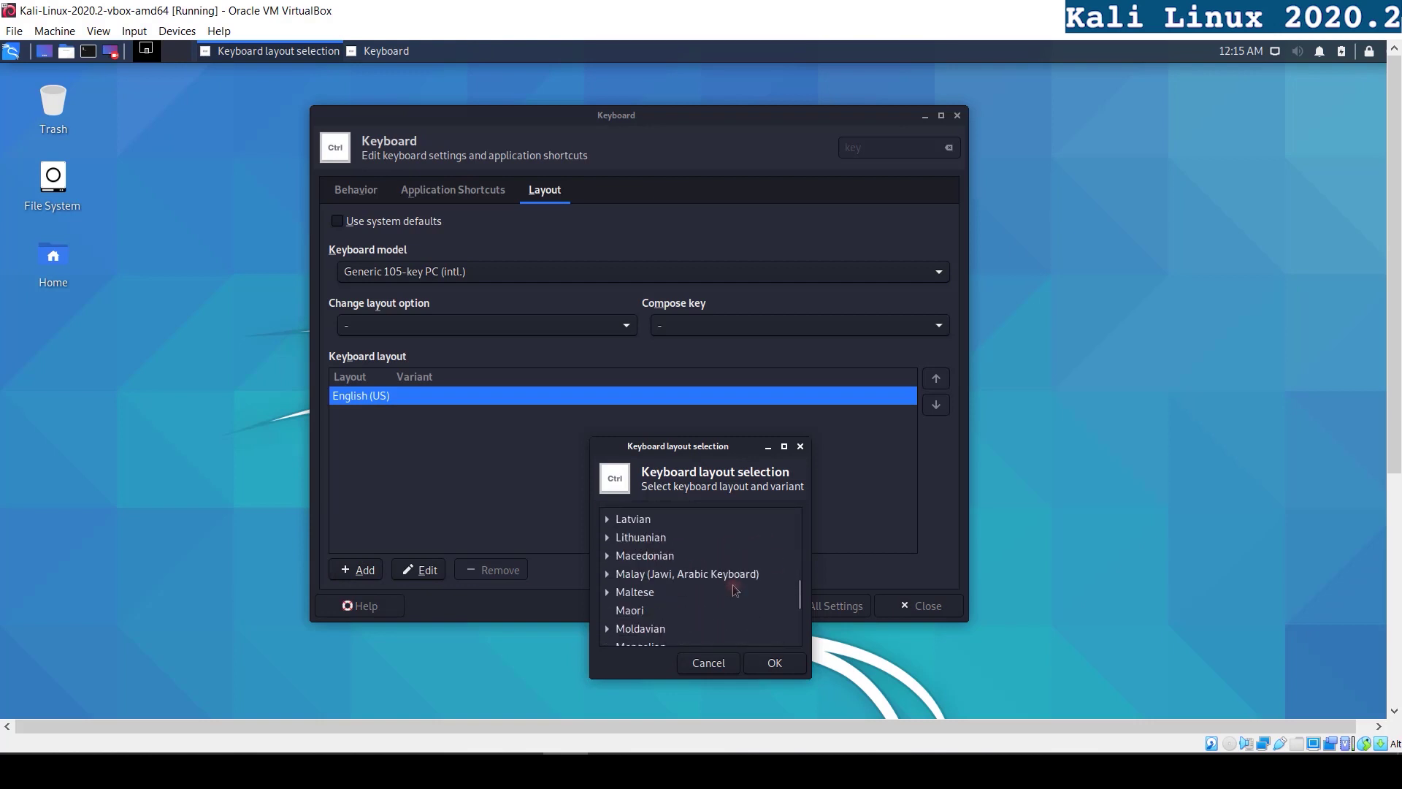
scroll(730, 586, down, 20)
scroll(666, 583, up, 1)
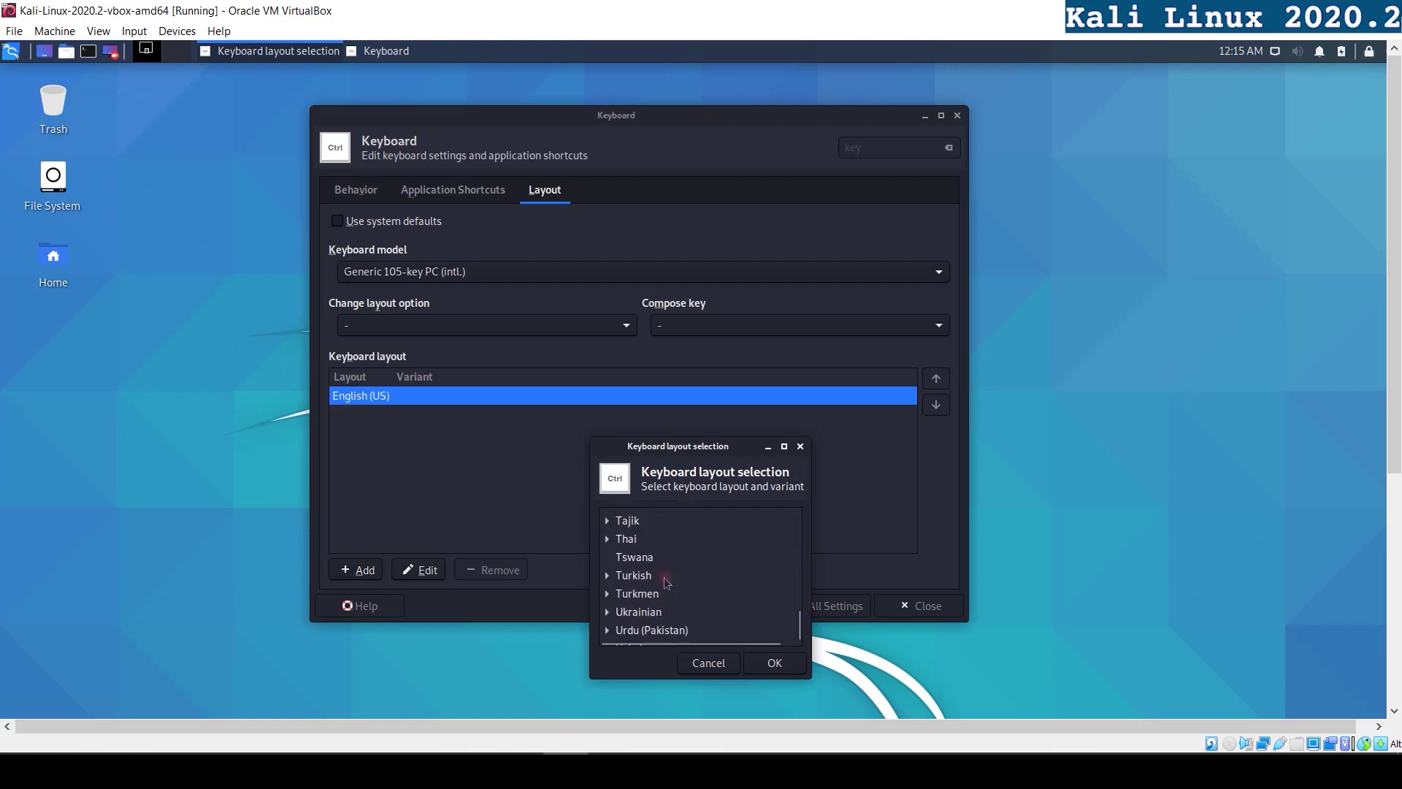
click(607, 576)
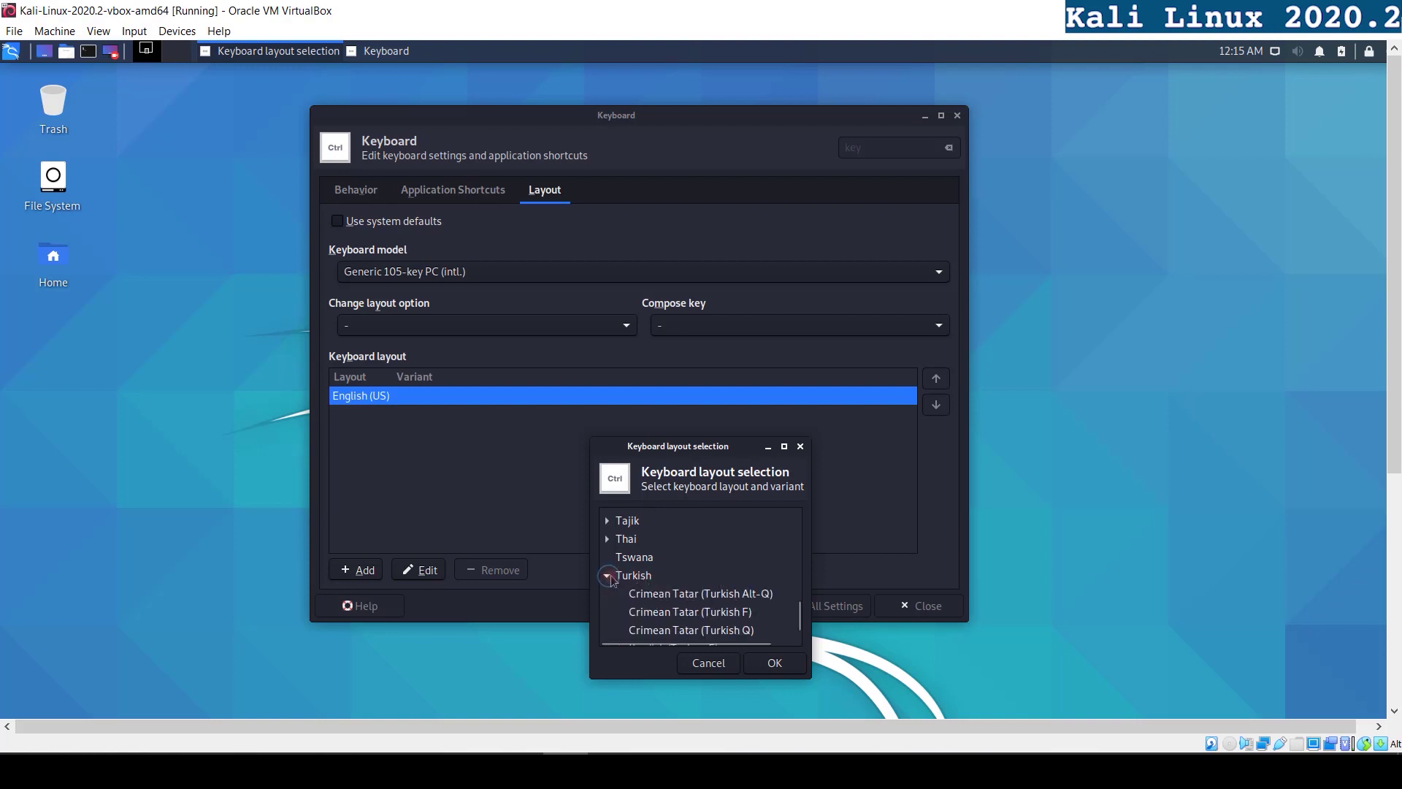
drag(716, 448, 710, 386)
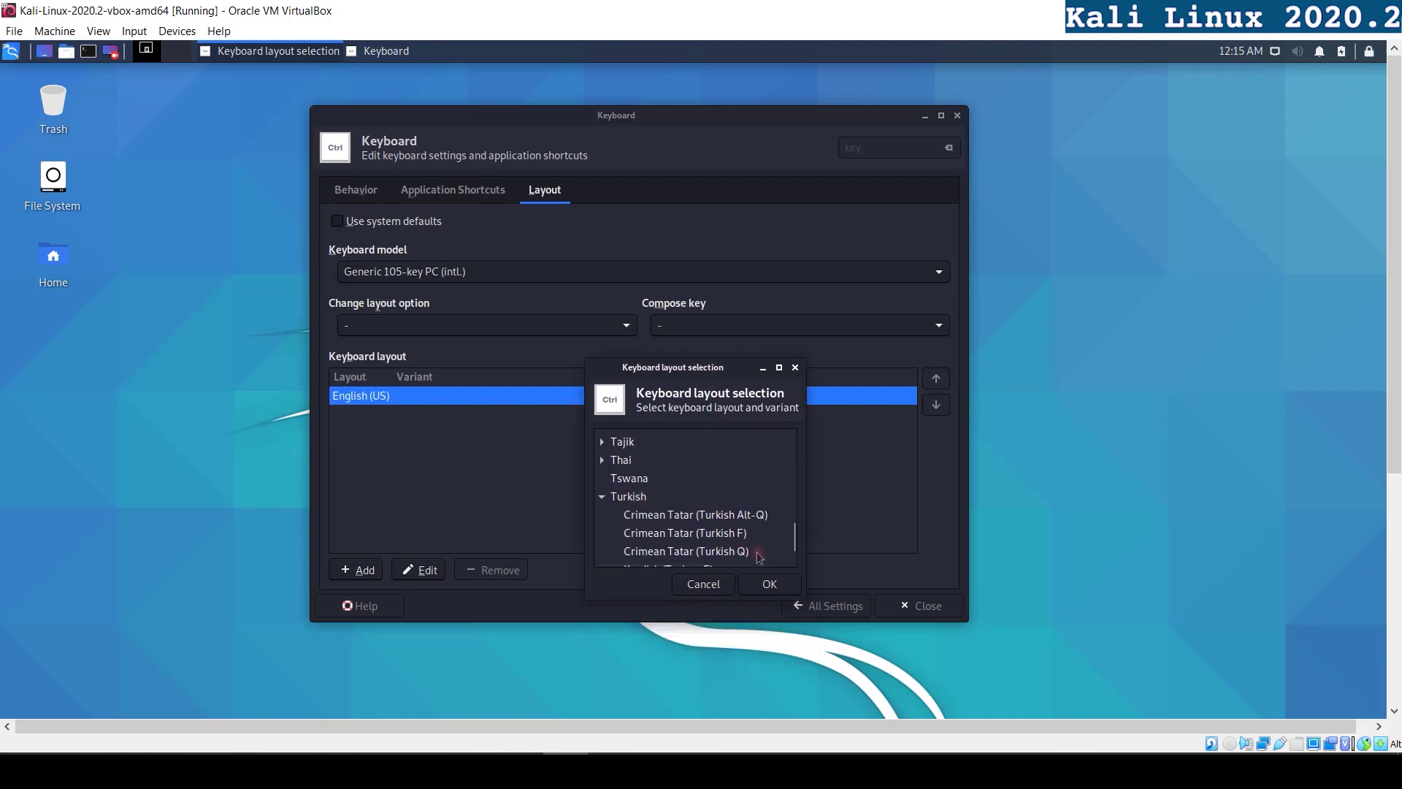
scroll(754, 531, down, 2)
scroll(754, 532, down, 1)
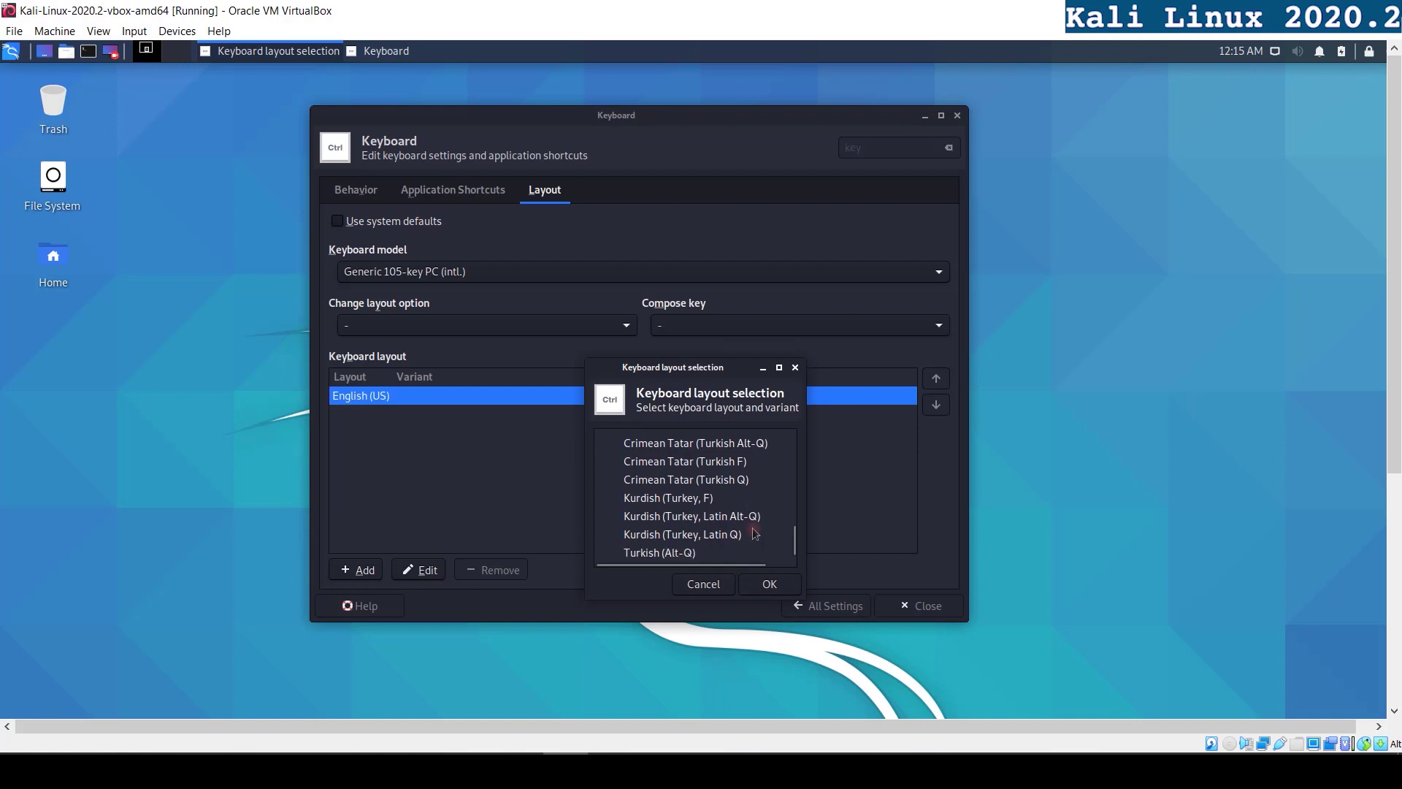
scroll(758, 520, down, 4)
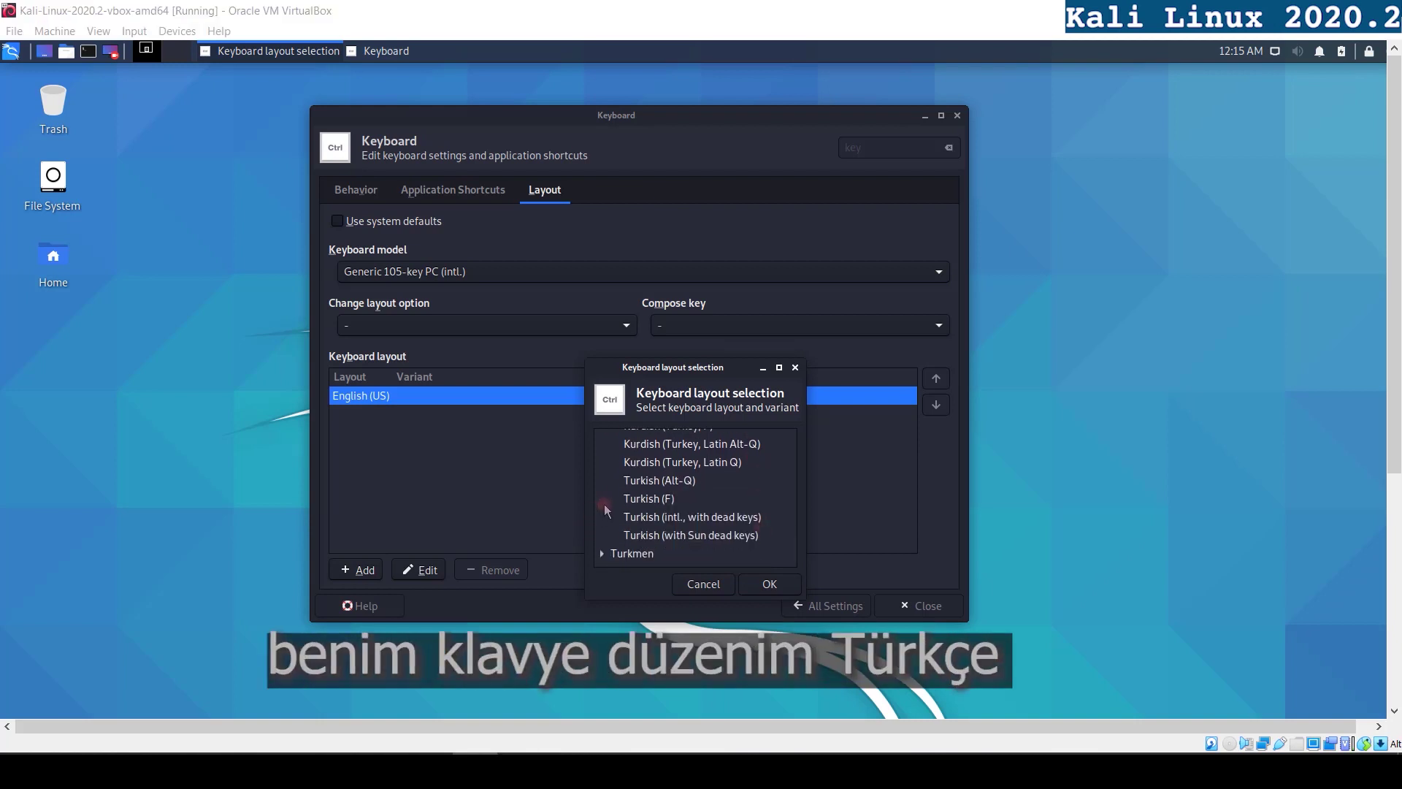
mouse_move(603, 504)
mouse_down()
mouse_move(773, 524)
mouse_move(783, 539)
mouse_up()
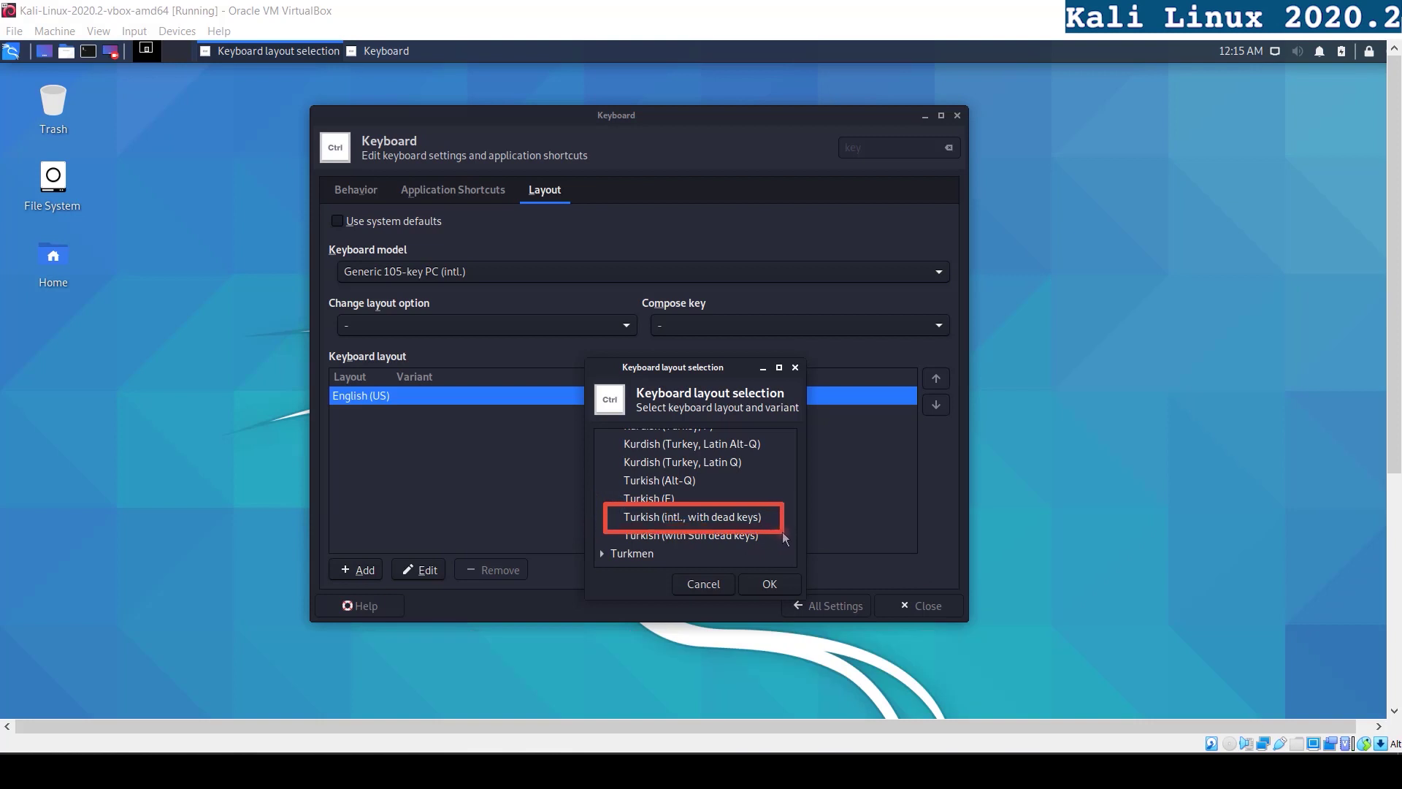
click(705, 517)
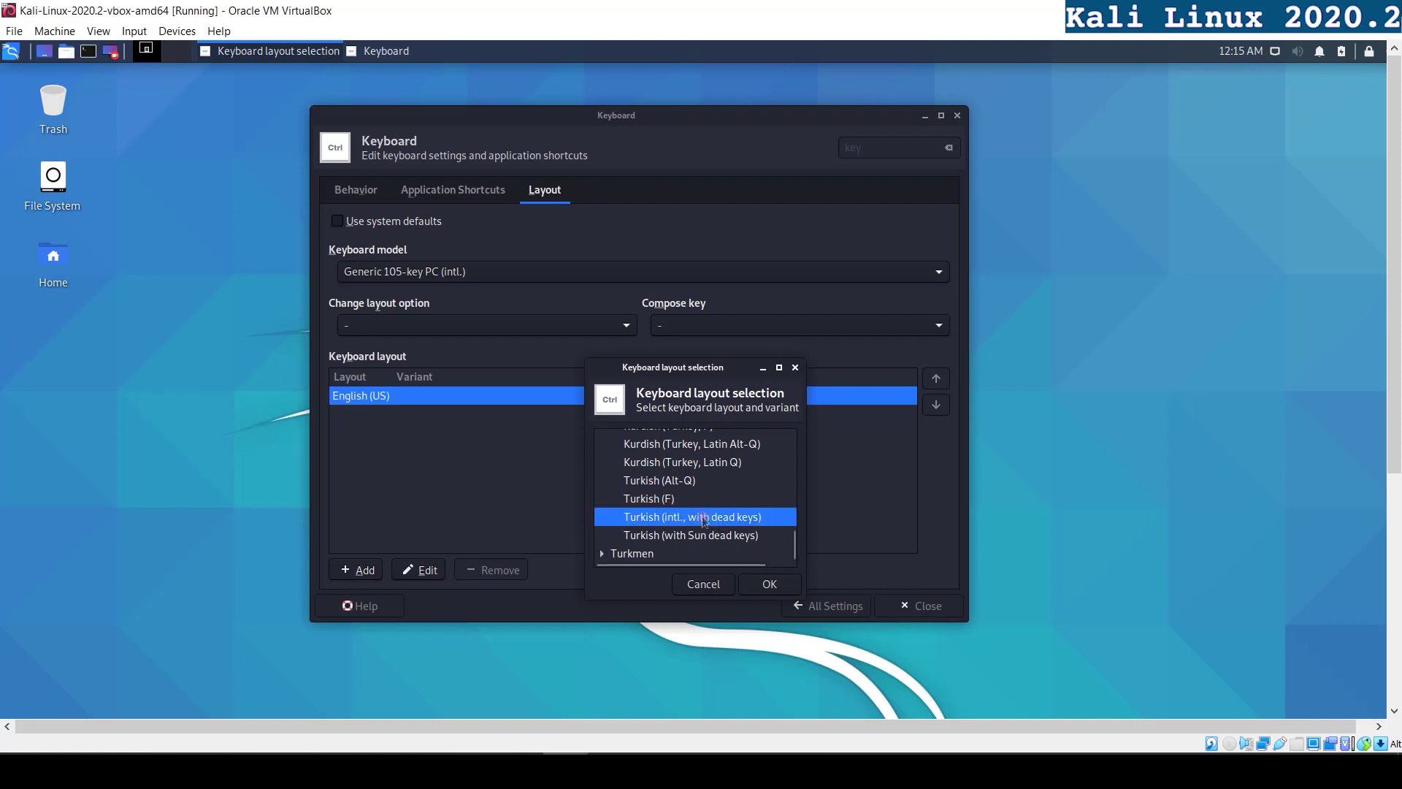
click(756, 586)
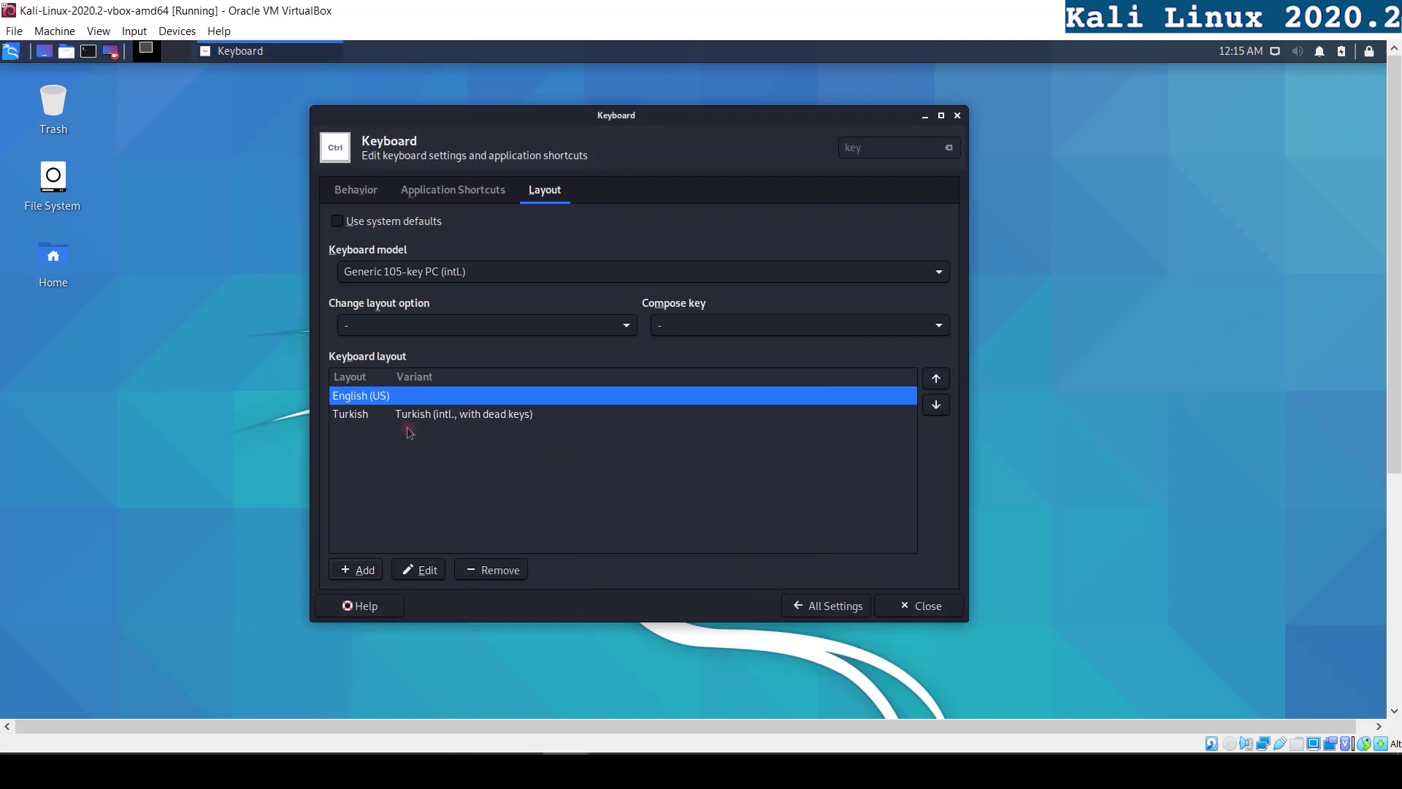
Move the Turkish layout above English (US) in the keyboard layout list and close the Keyboard settings
click(388, 414)
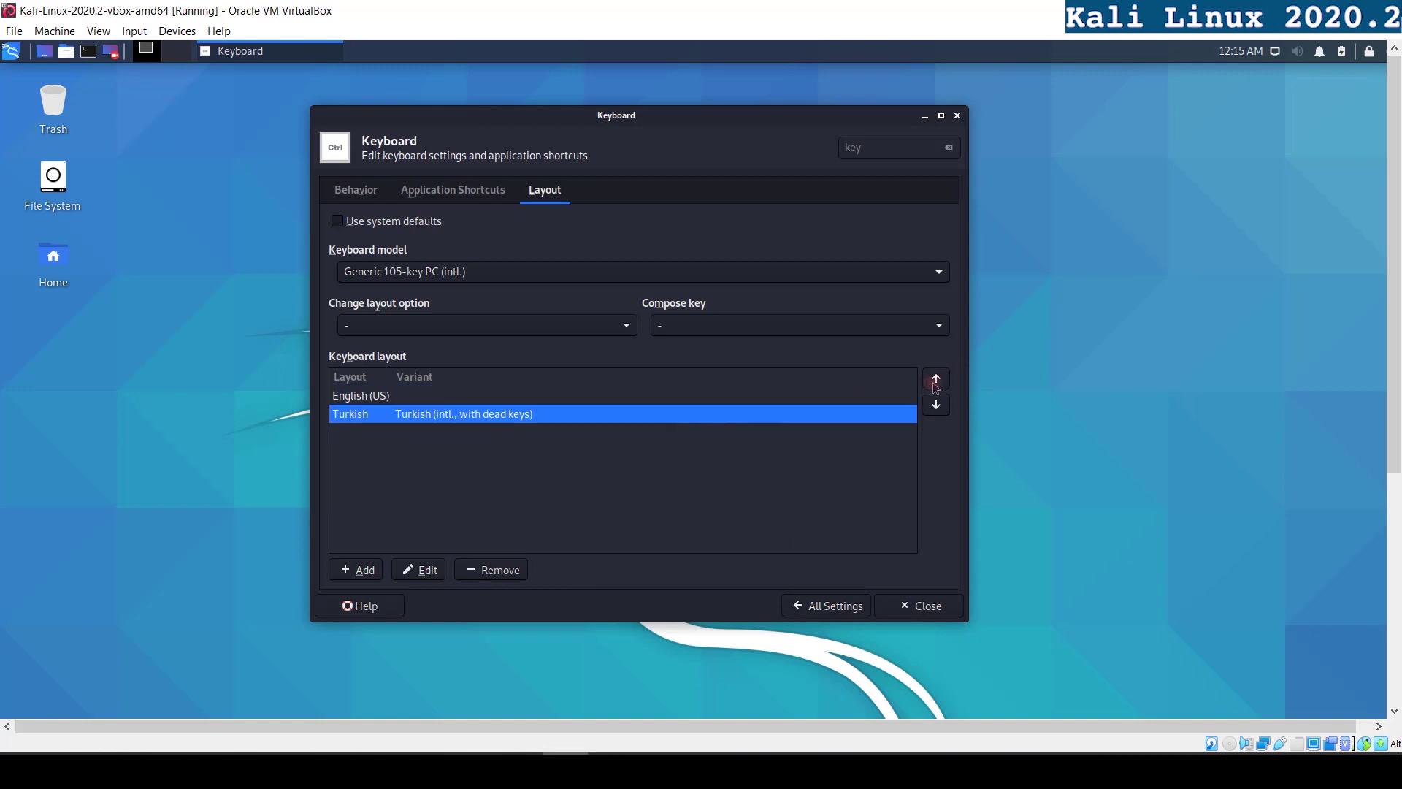
click(935, 380)
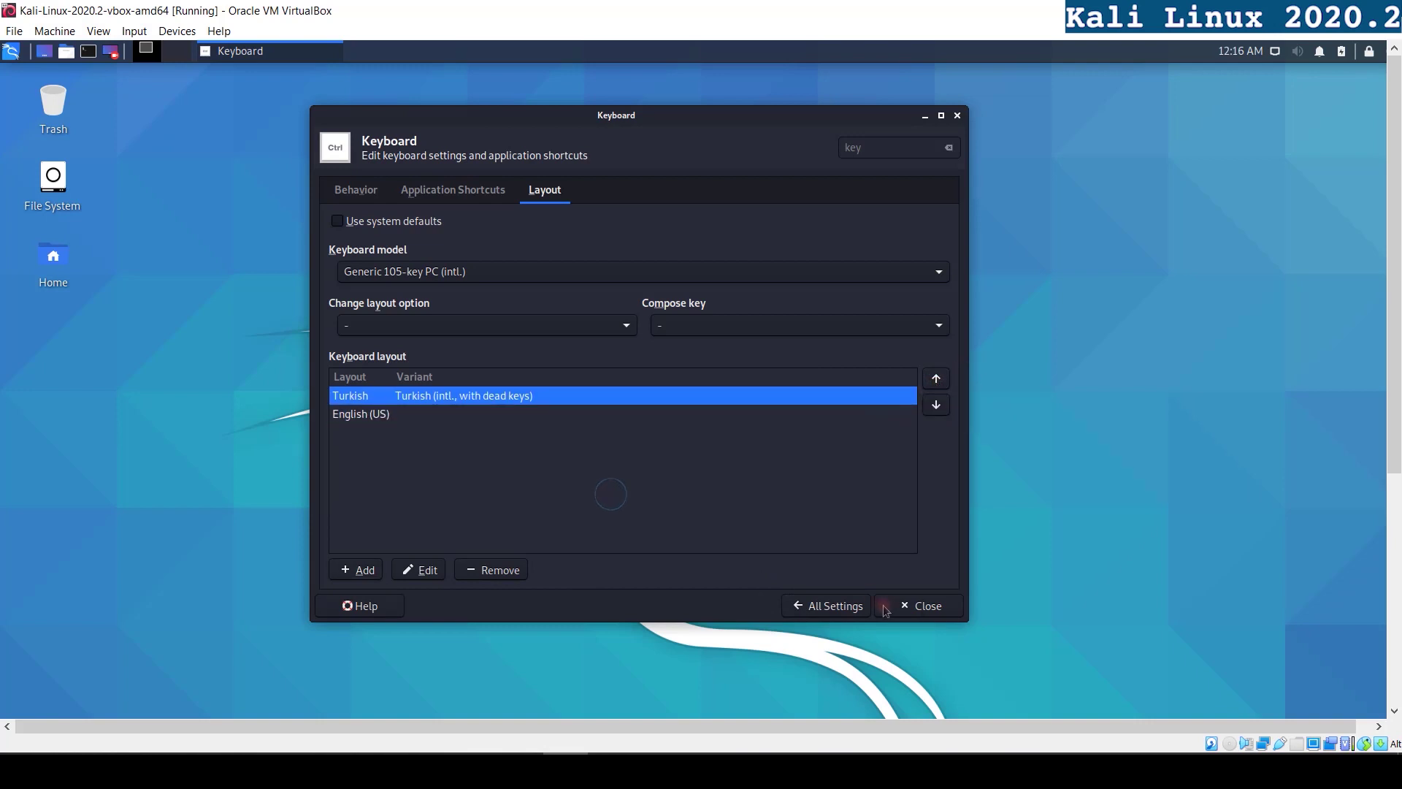
click(938, 616)
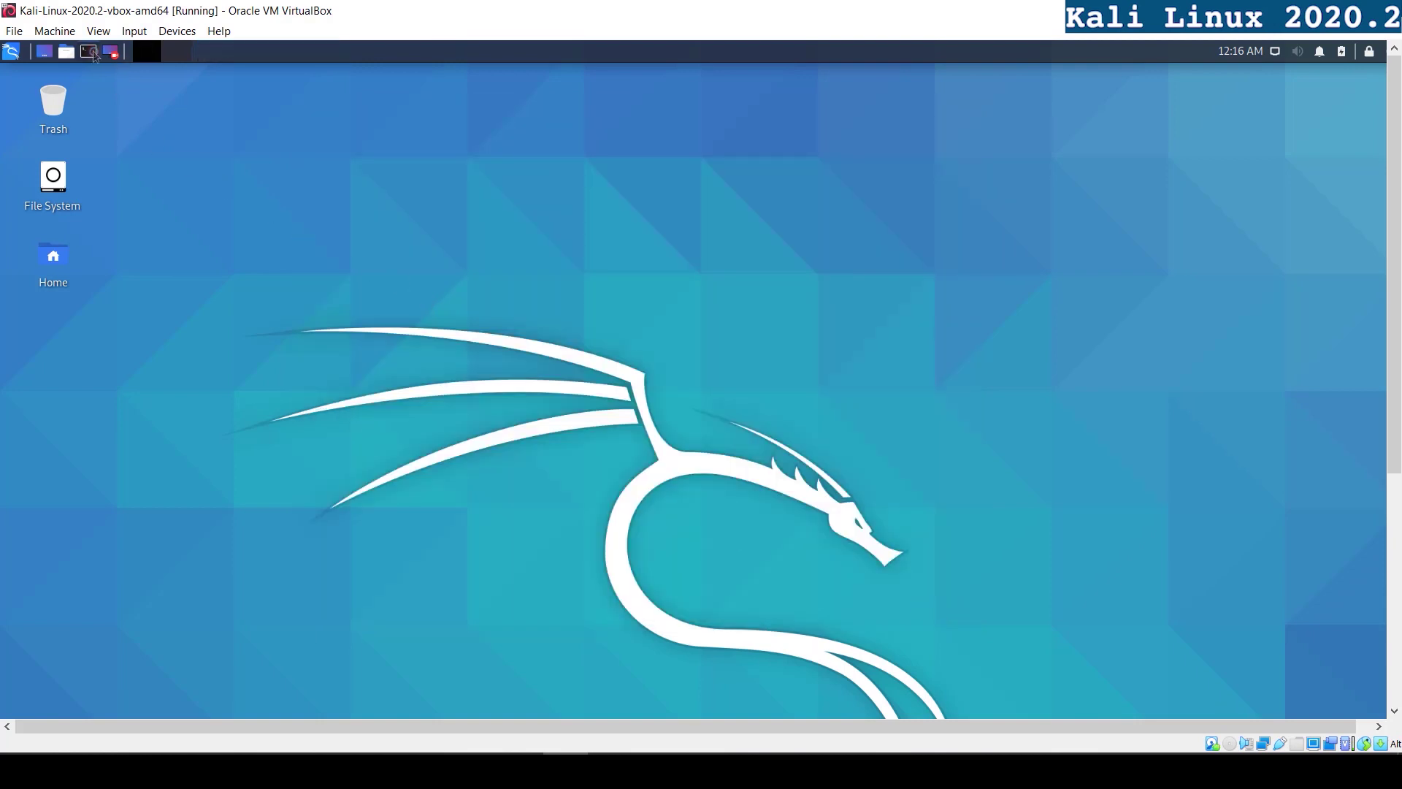
Open a terminal in Kali, reposition its window and run the command sudo shutdown -P now
click(91, 52)
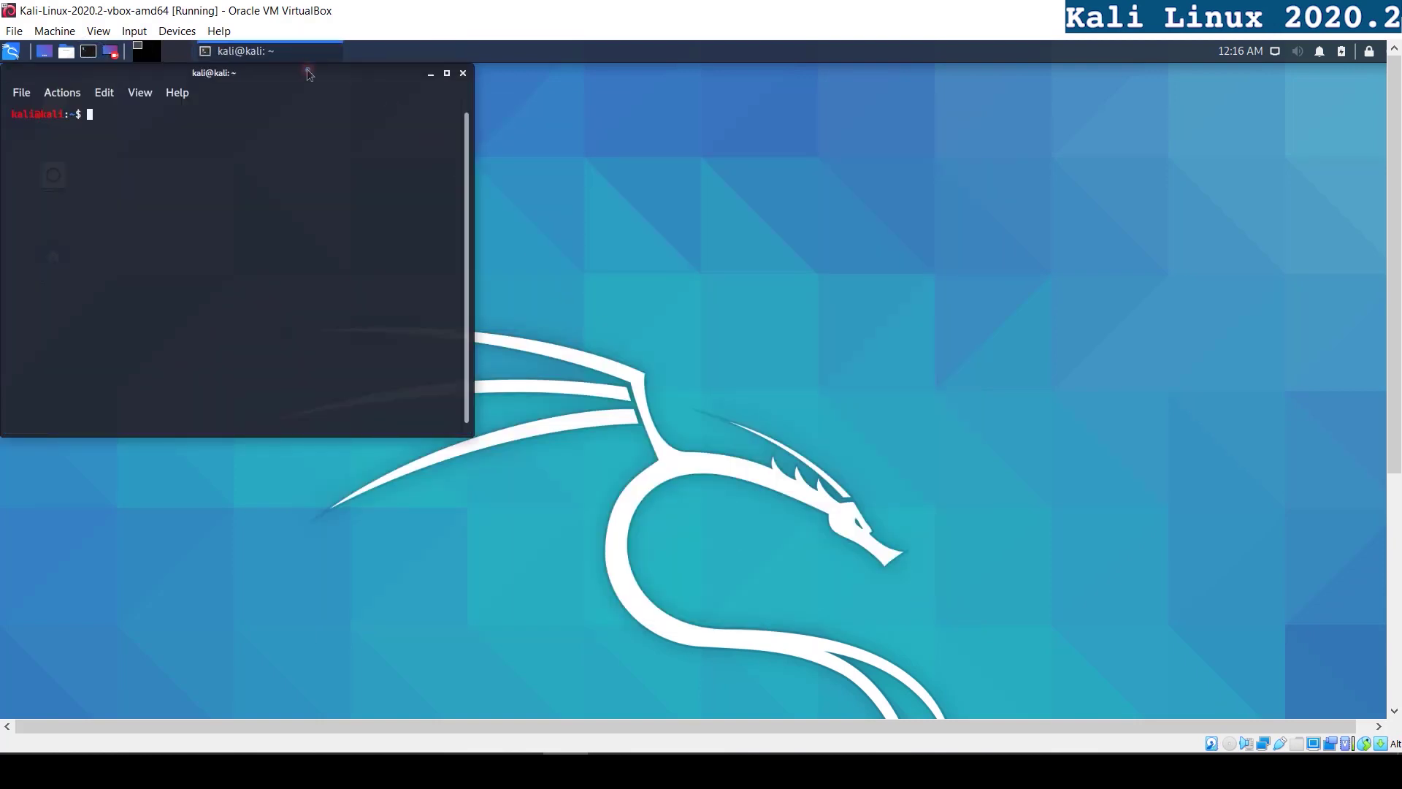
click(737, 266)
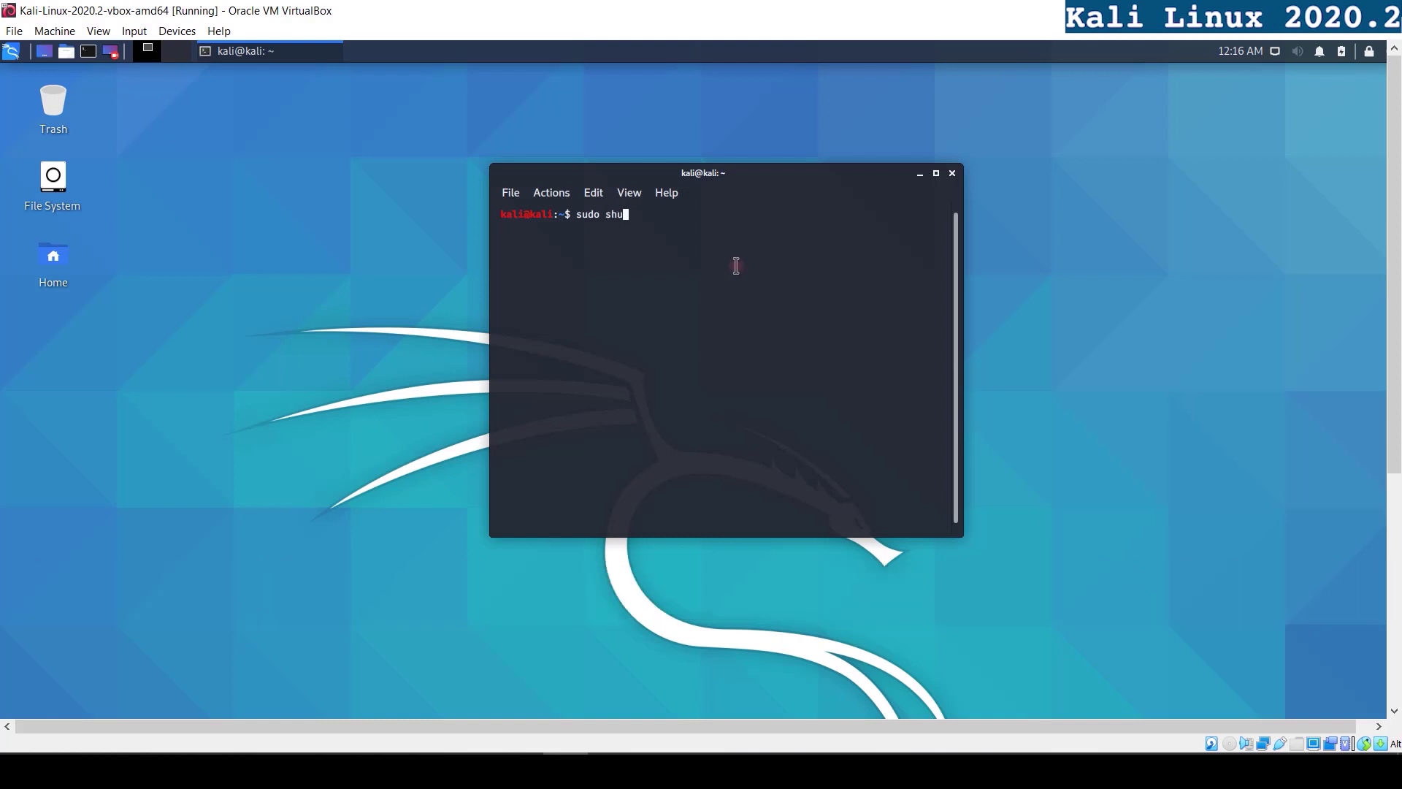
text(own -P now)
key(Return)
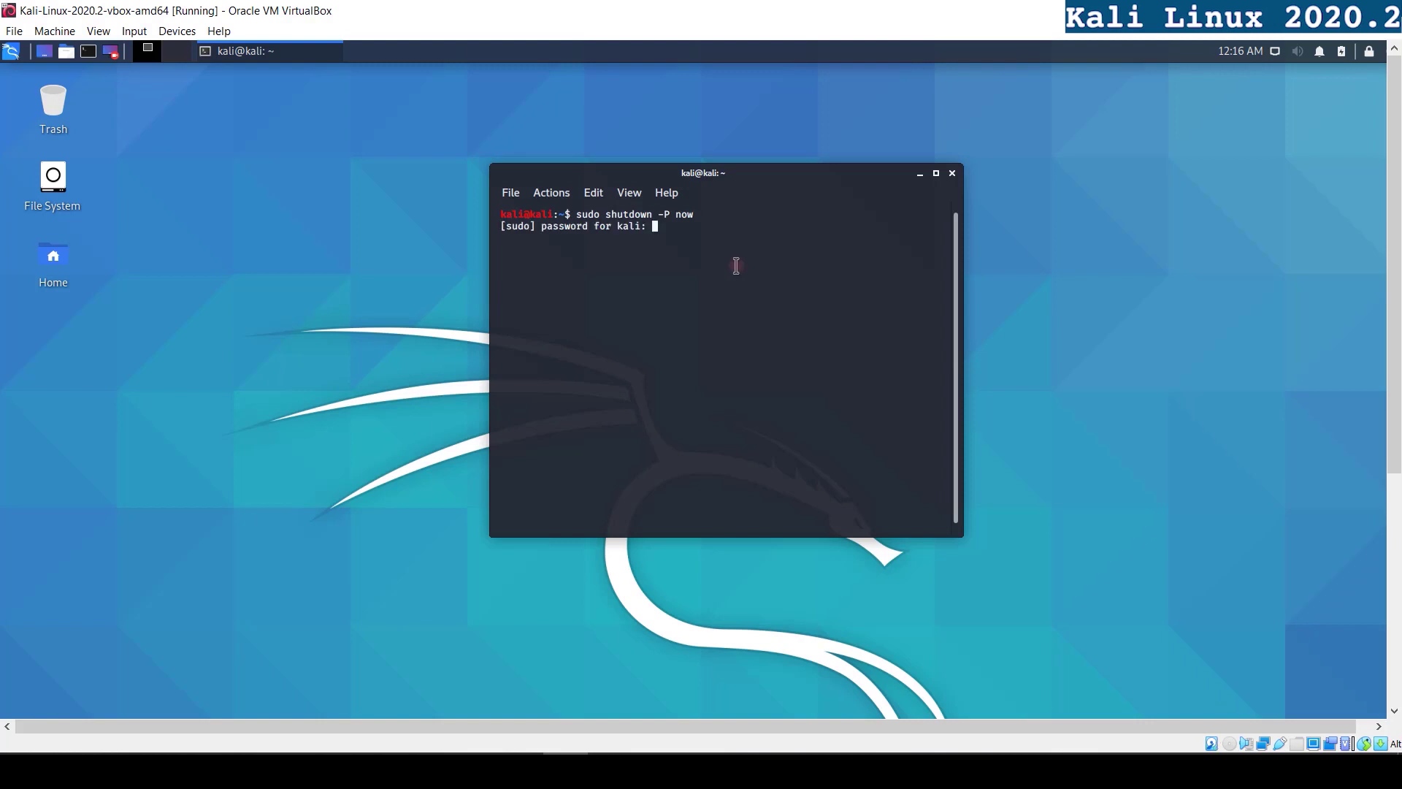